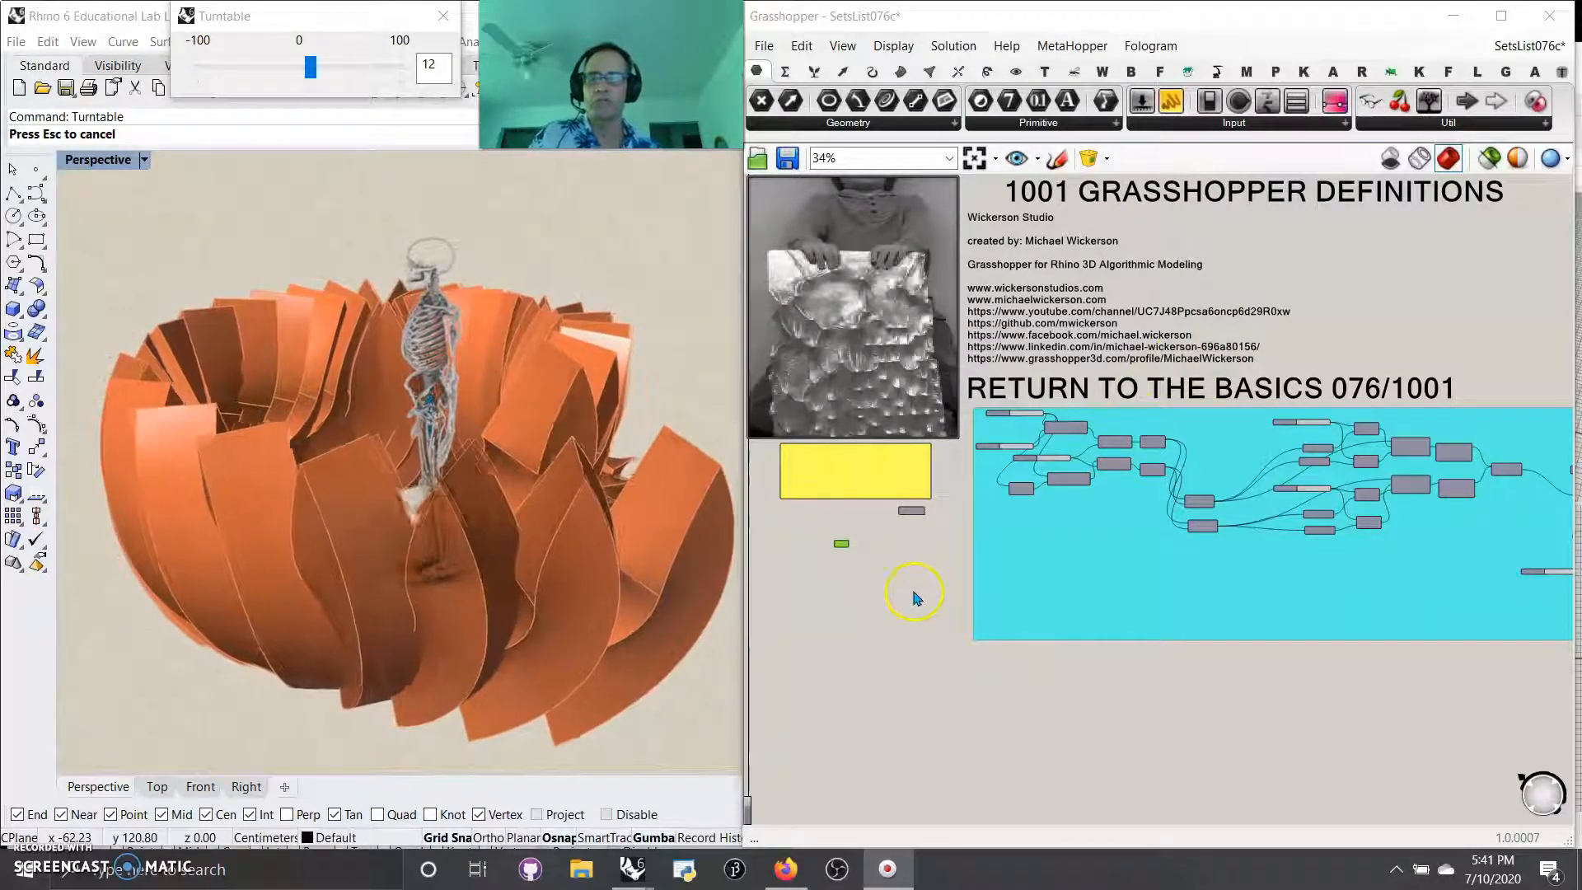
# Step: Examine the number sliders, Addition and Construct Domain components at the start of the definition
pyautogui.scroll(8, 1022, 504)
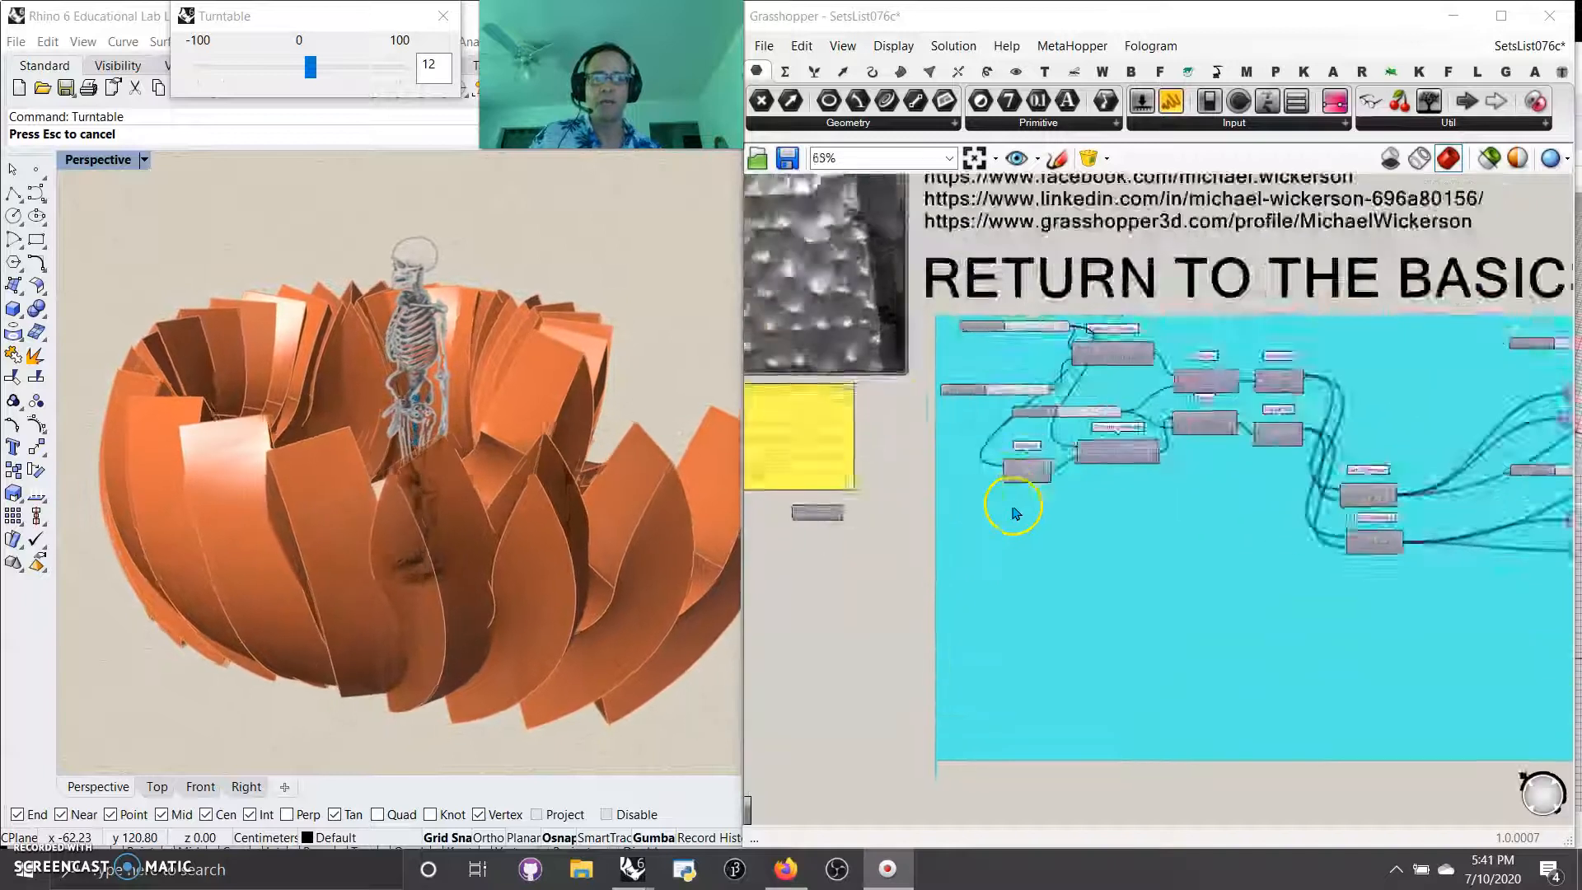
pyautogui.rightClick(964, 612)
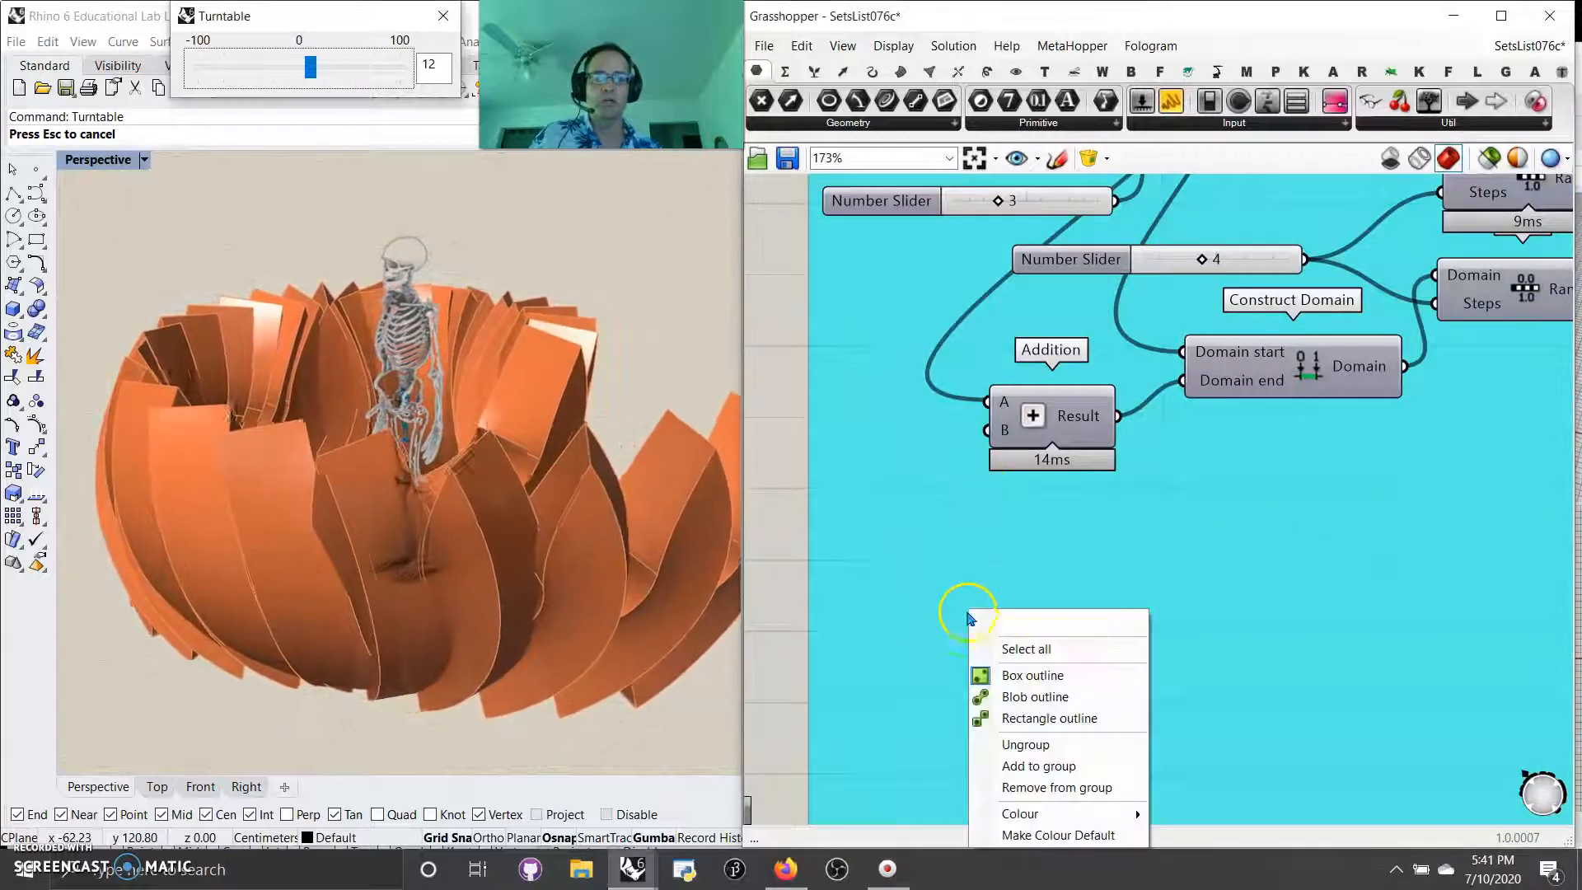
pyautogui.rightClick(1014, 562)
pyautogui.click(966, 613)
pyautogui.rightClick(909, 631)
pyautogui.click(966, 742)
pyautogui.moveTo(1027, 595); pyautogui.dragTo(1021, 789, button='right')
pyautogui.moveTo(1090, 227); pyautogui.dragTo(986, 214)
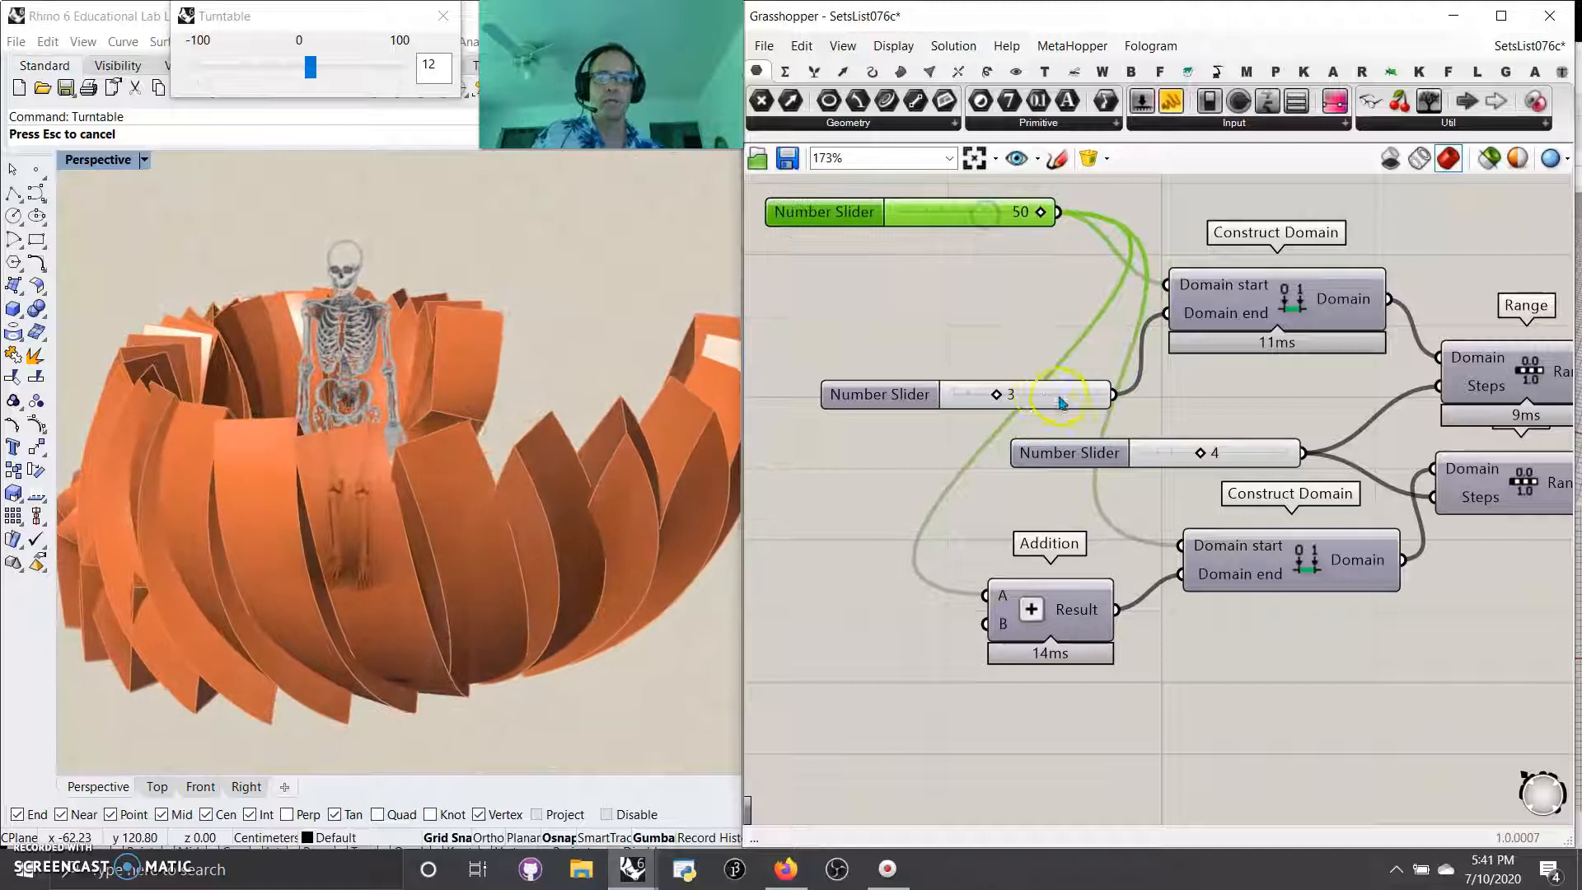
pyautogui.moveTo(1062, 403); pyautogui.dragTo(991, 350)
pyautogui.moveTo(1228, 404)
pyautogui.mouseDown(button='right')
pyautogui.moveTo(1173, 448)
pyautogui.moveTo(1107, 453)
pyautogui.moveTo(1076, 422)
pyautogui.mouseUp(button='right')
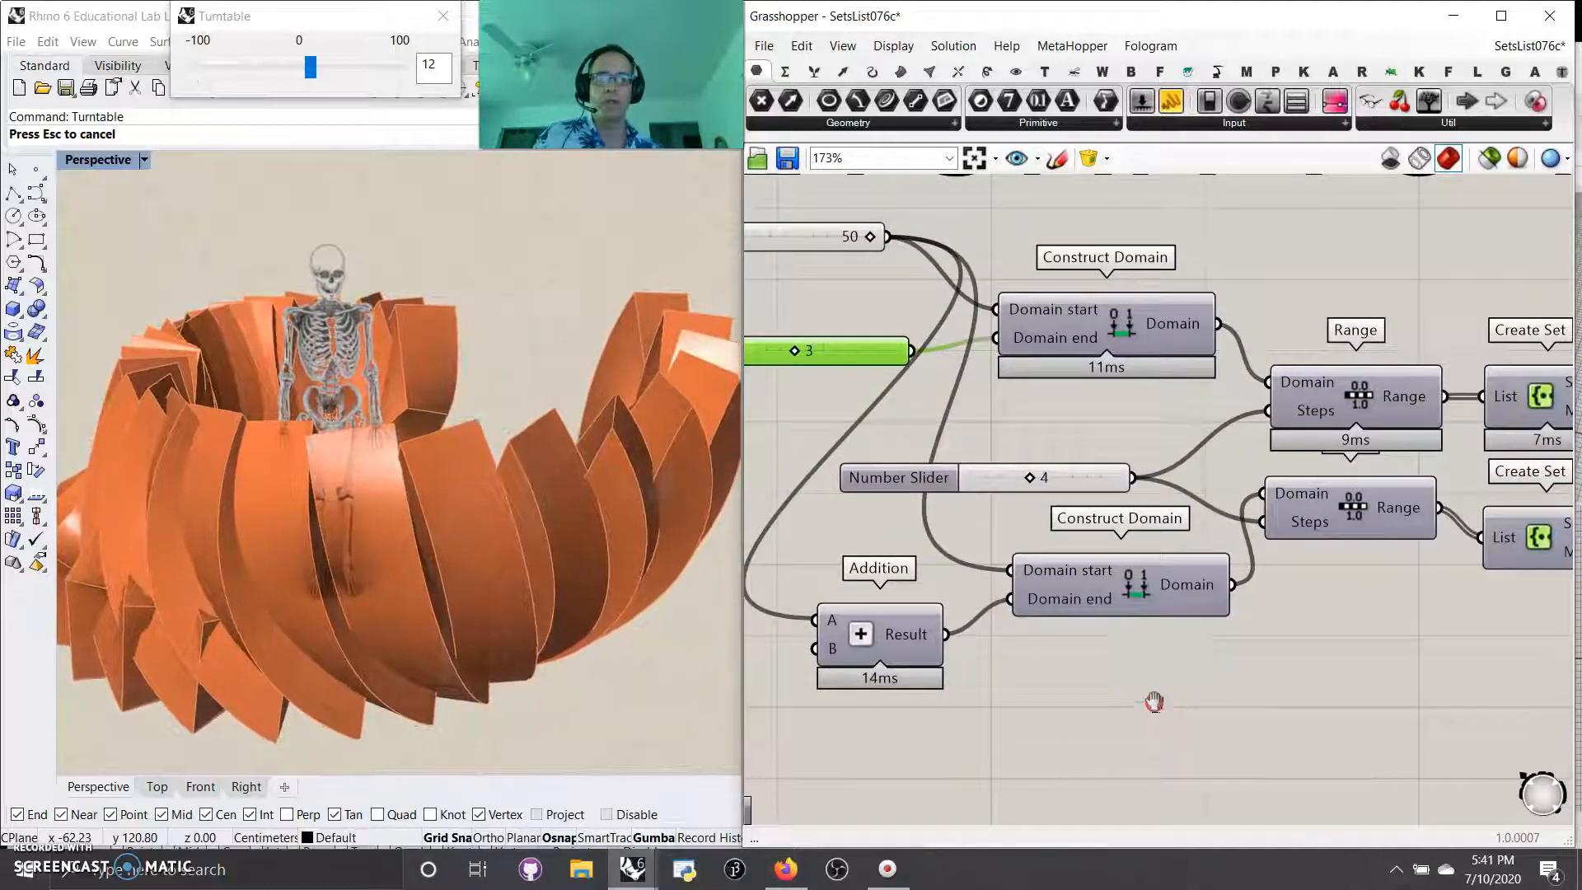
# Step: Follow the two Range components through Create Set and Set Difference to the Sine and Cosine components
pyautogui.moveTo(1154, 702); pyautogui.dragTo(954, 672, button='right')
pyautogui.click(1138, 476)
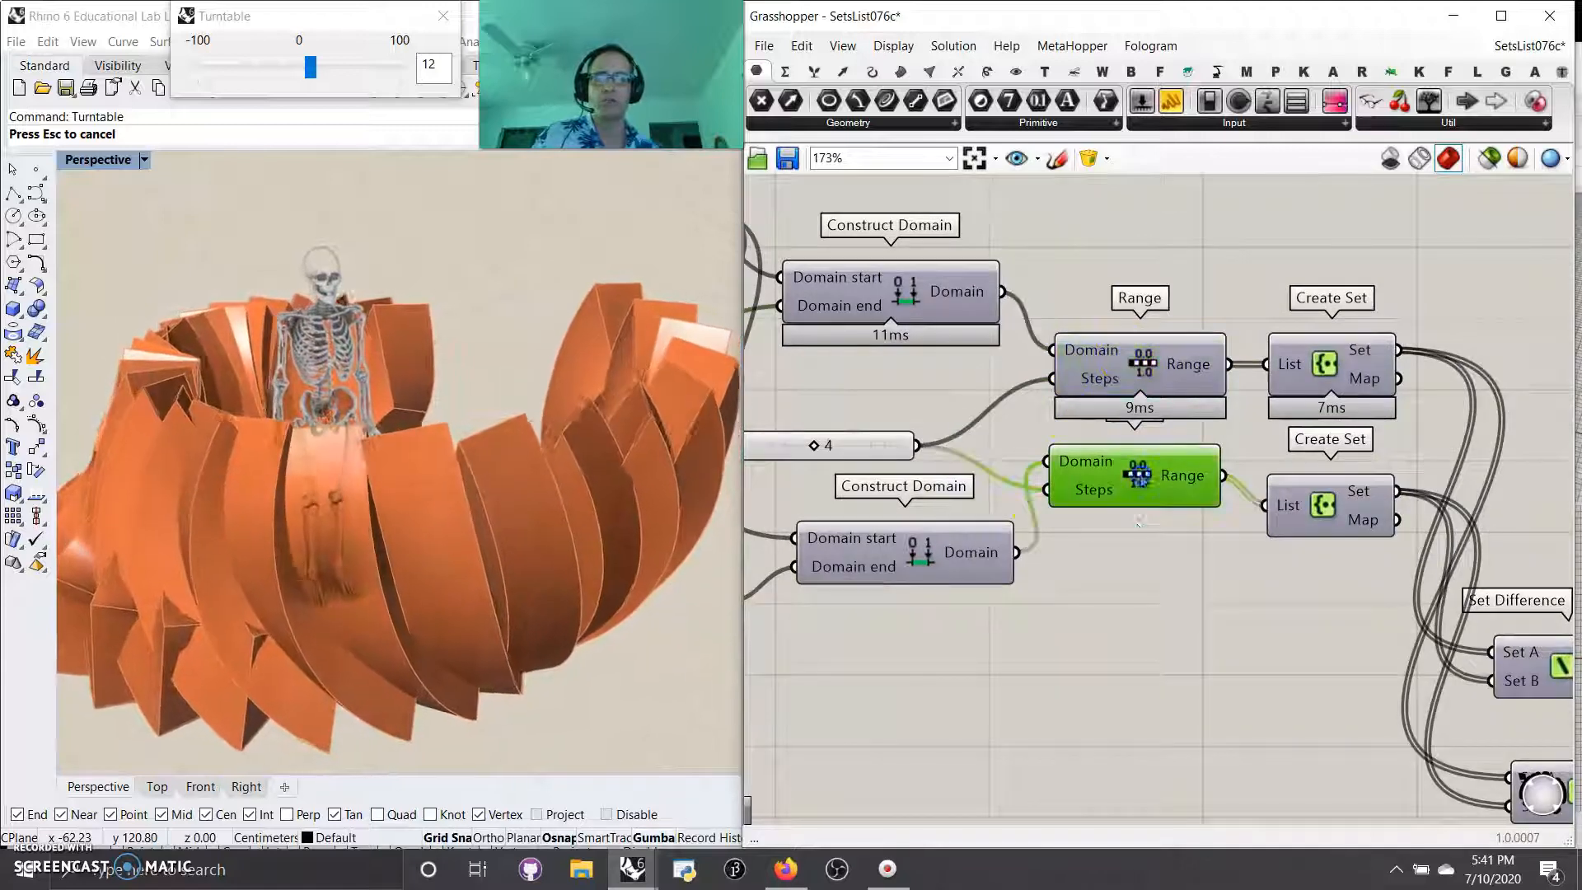
pyautogui.moveTo(1211, 725); pyautogui.dragTo(886, 591, button='right')
pyautogui.scroll(-4, 1049, 651)
pyautogui.moveTo(1220, 466); pyautogui.dragTo(923, 437, button='right')
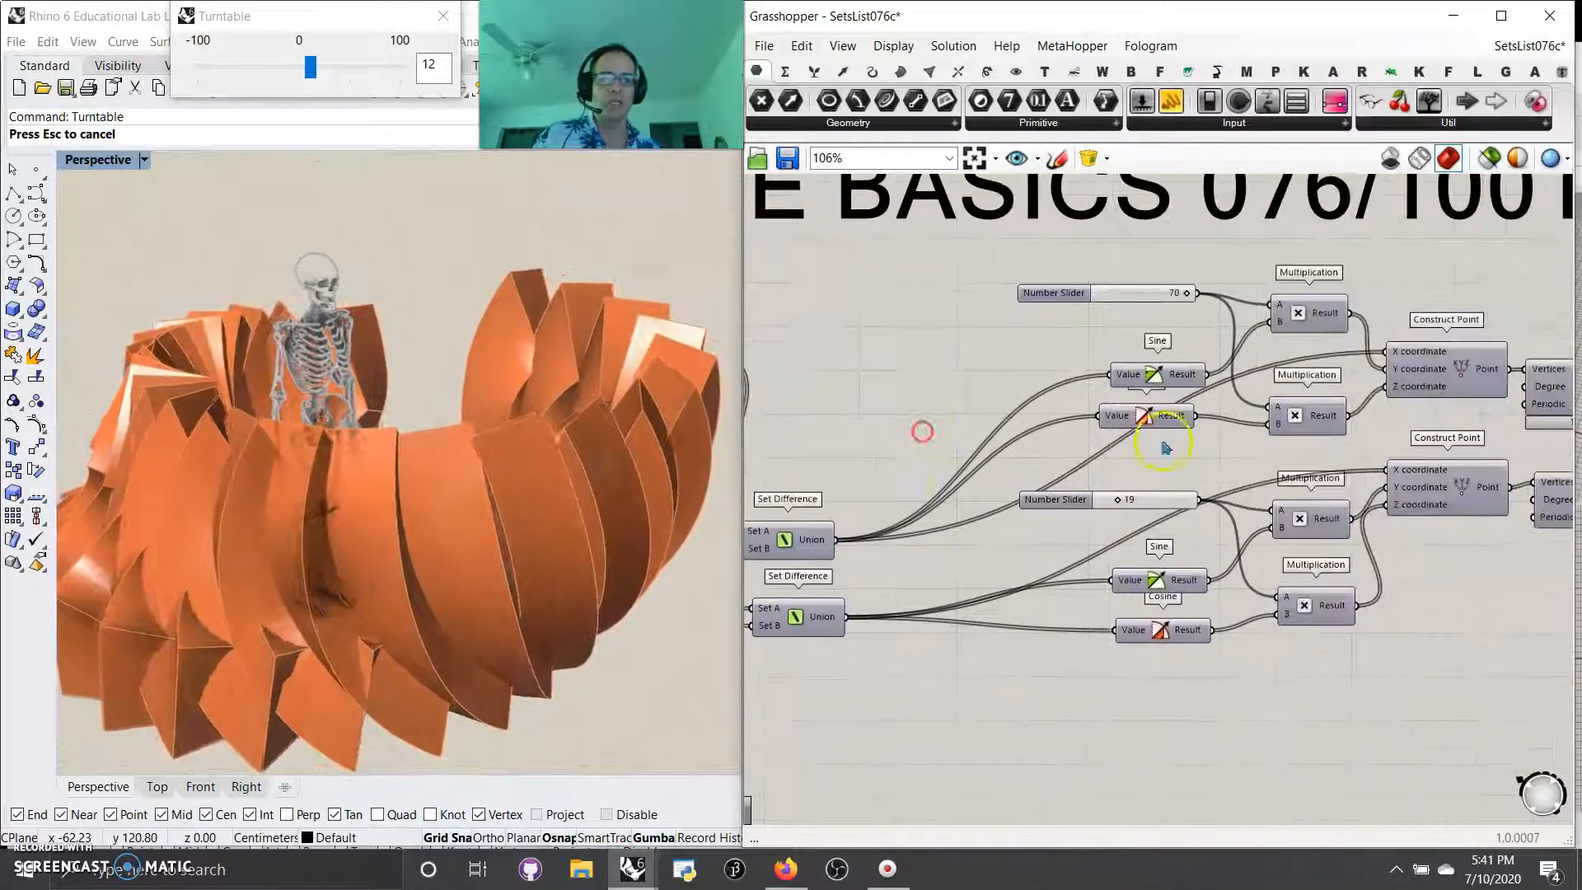
# Step: Limit the viewport preview to selected components and inspect the points of both Construct Point components in turn
pyautogui.click(1448, 356)
pyautogui.click(1471, 495)
pyautogui.click(1488, 158)
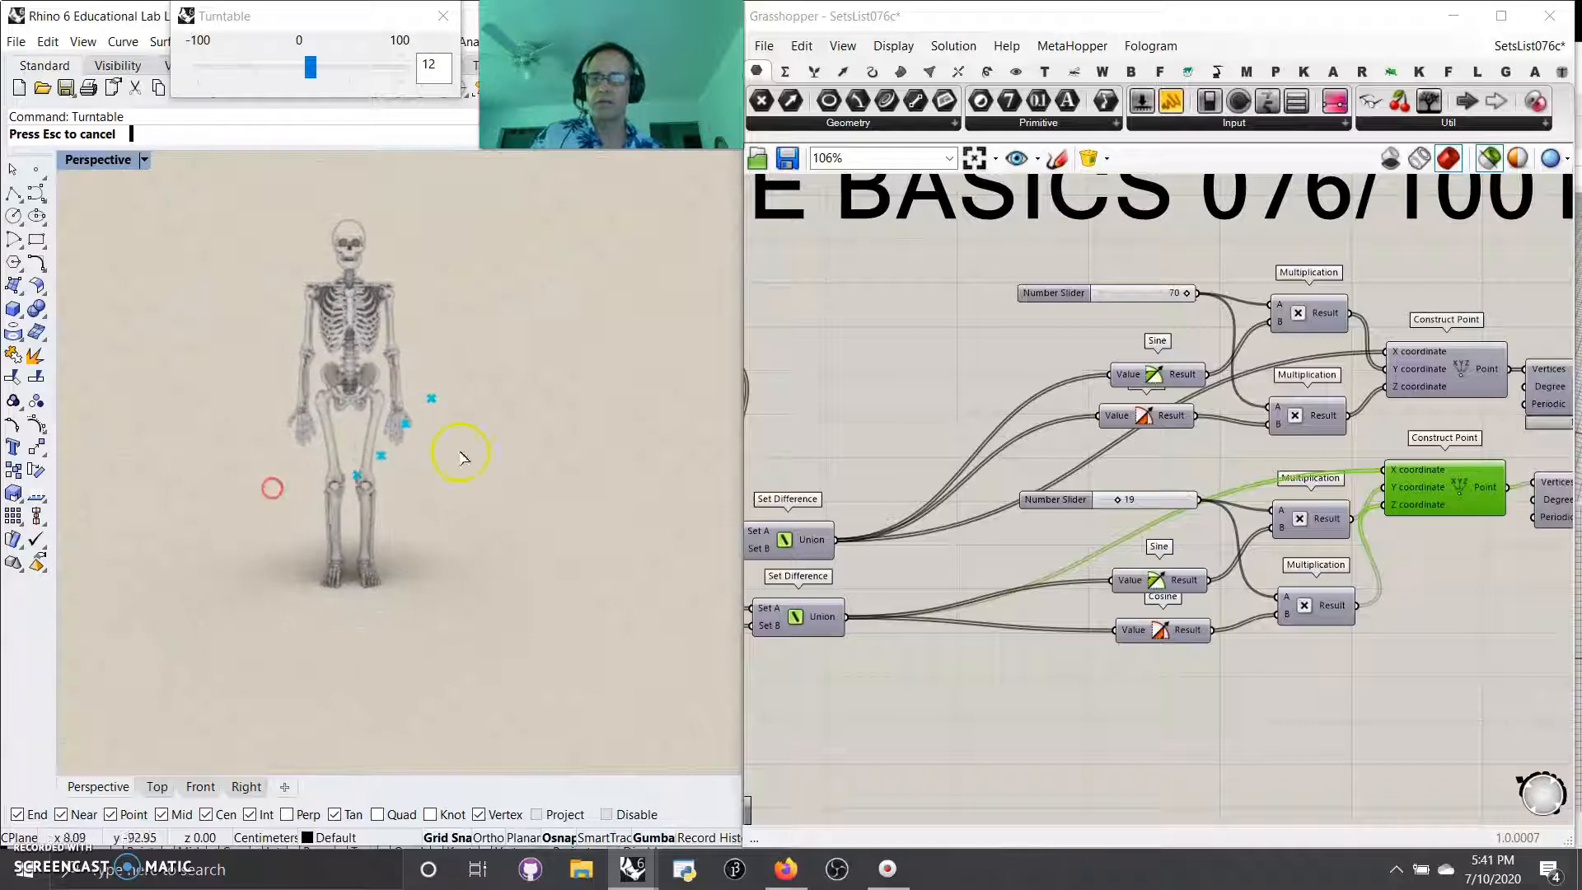
pyautogui.click(1444, 397)
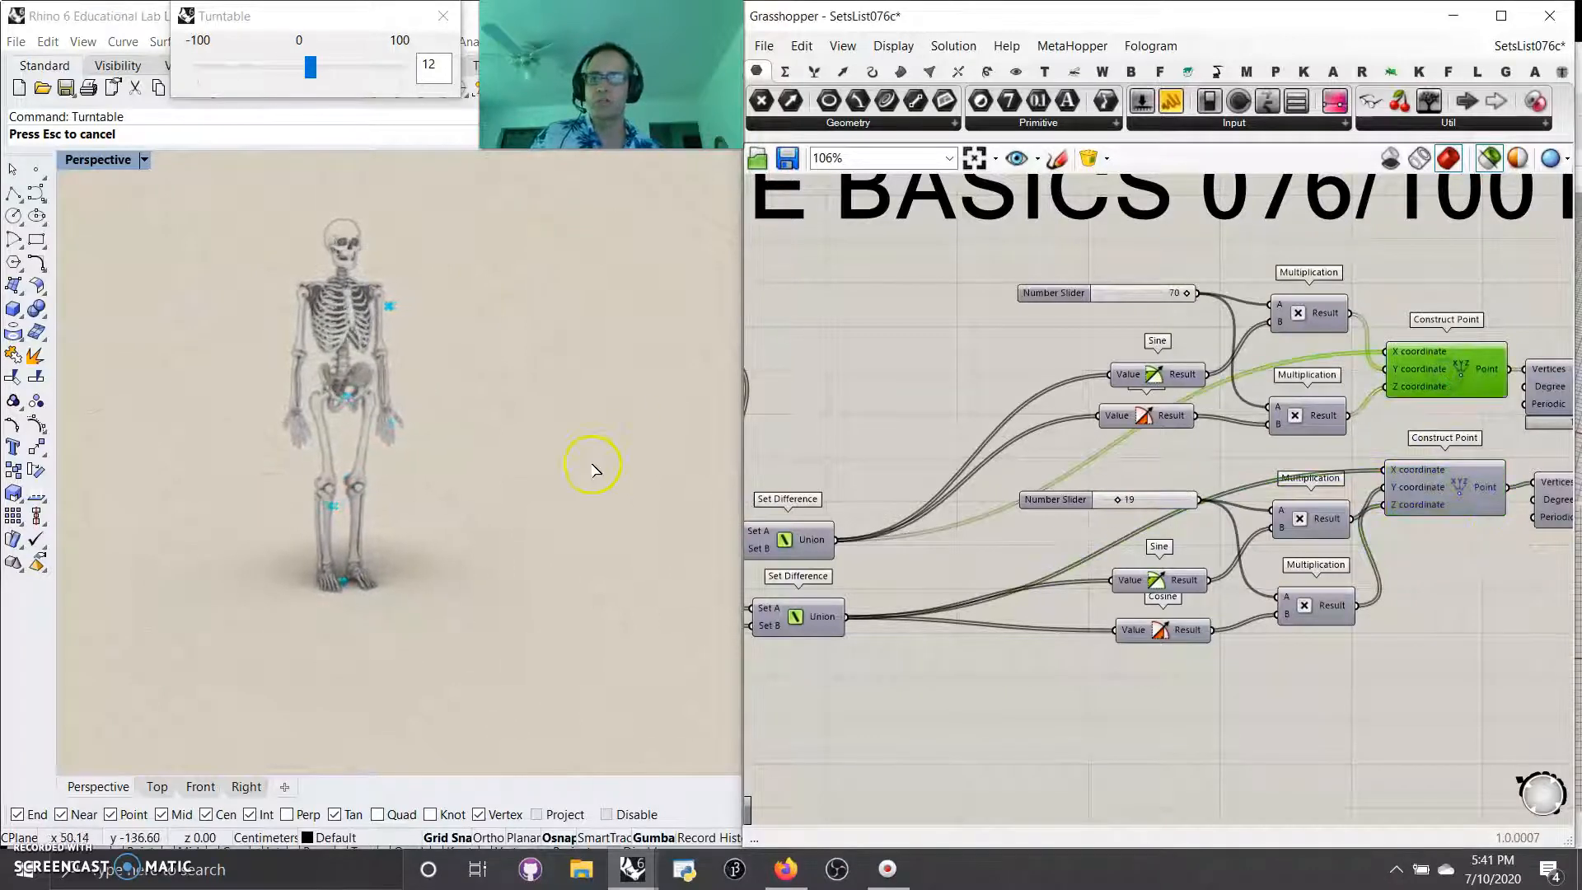
# Step: Preview the Loft between the two Nurbs Curves alone and set the slider feeding the lower Multiplication pair to 16
pyautogui.moveTo(1532, 678); pyautogui.dragTo(1176, 655, button='right')
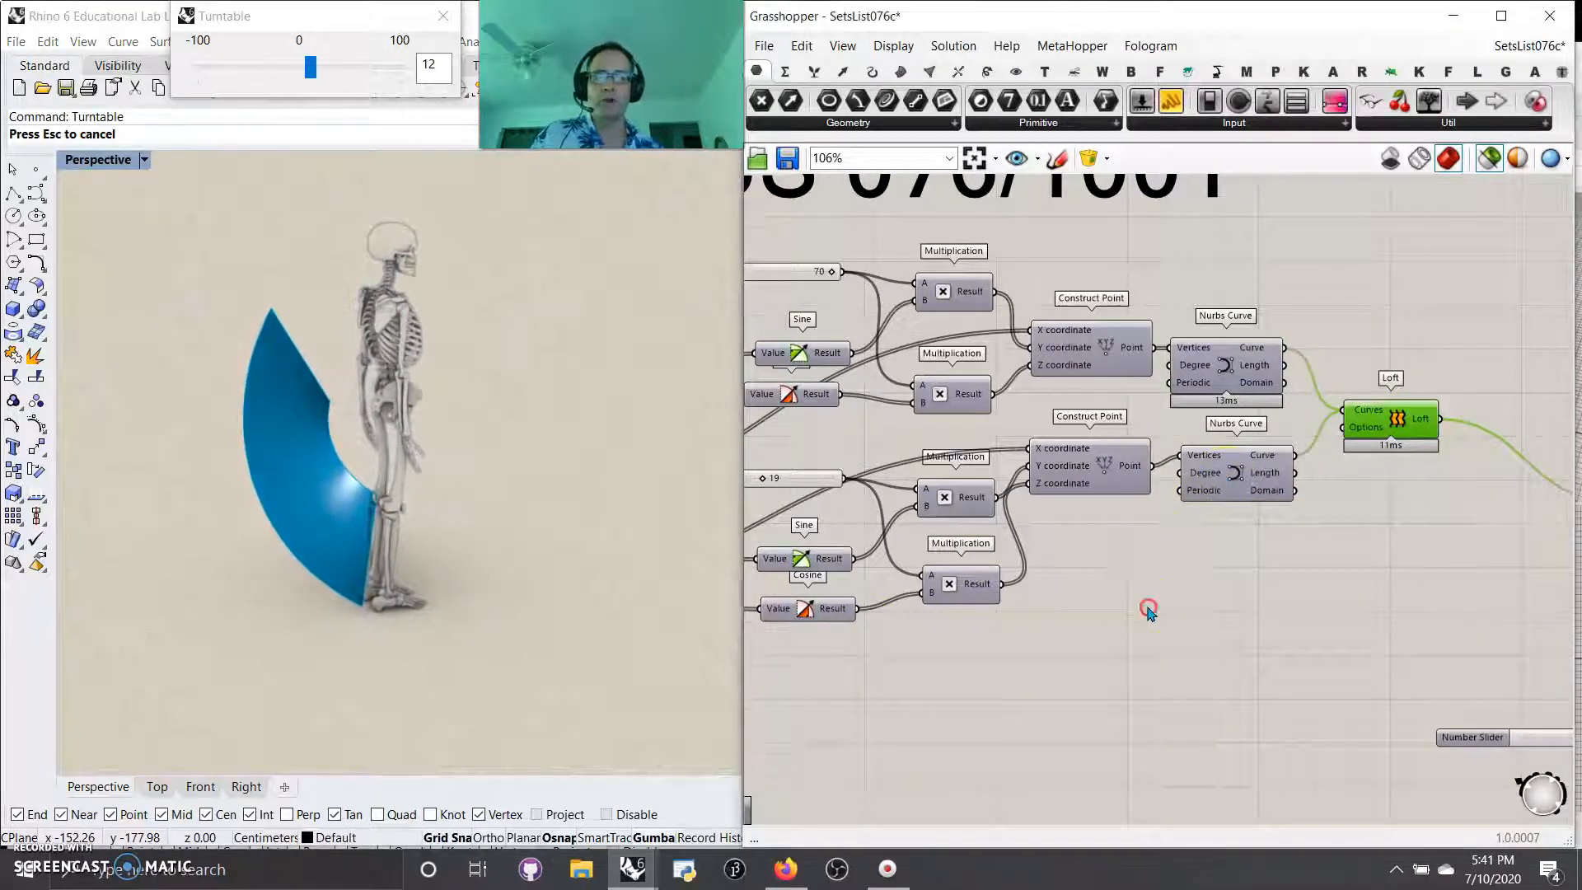
pyautogui.moveTo(1148, 611); pyautogui.dragTo(1350, 624, button='right')
pyautogui.moveTo(1063, 710); pyautogui.dragTo(1269, 777, button='right')
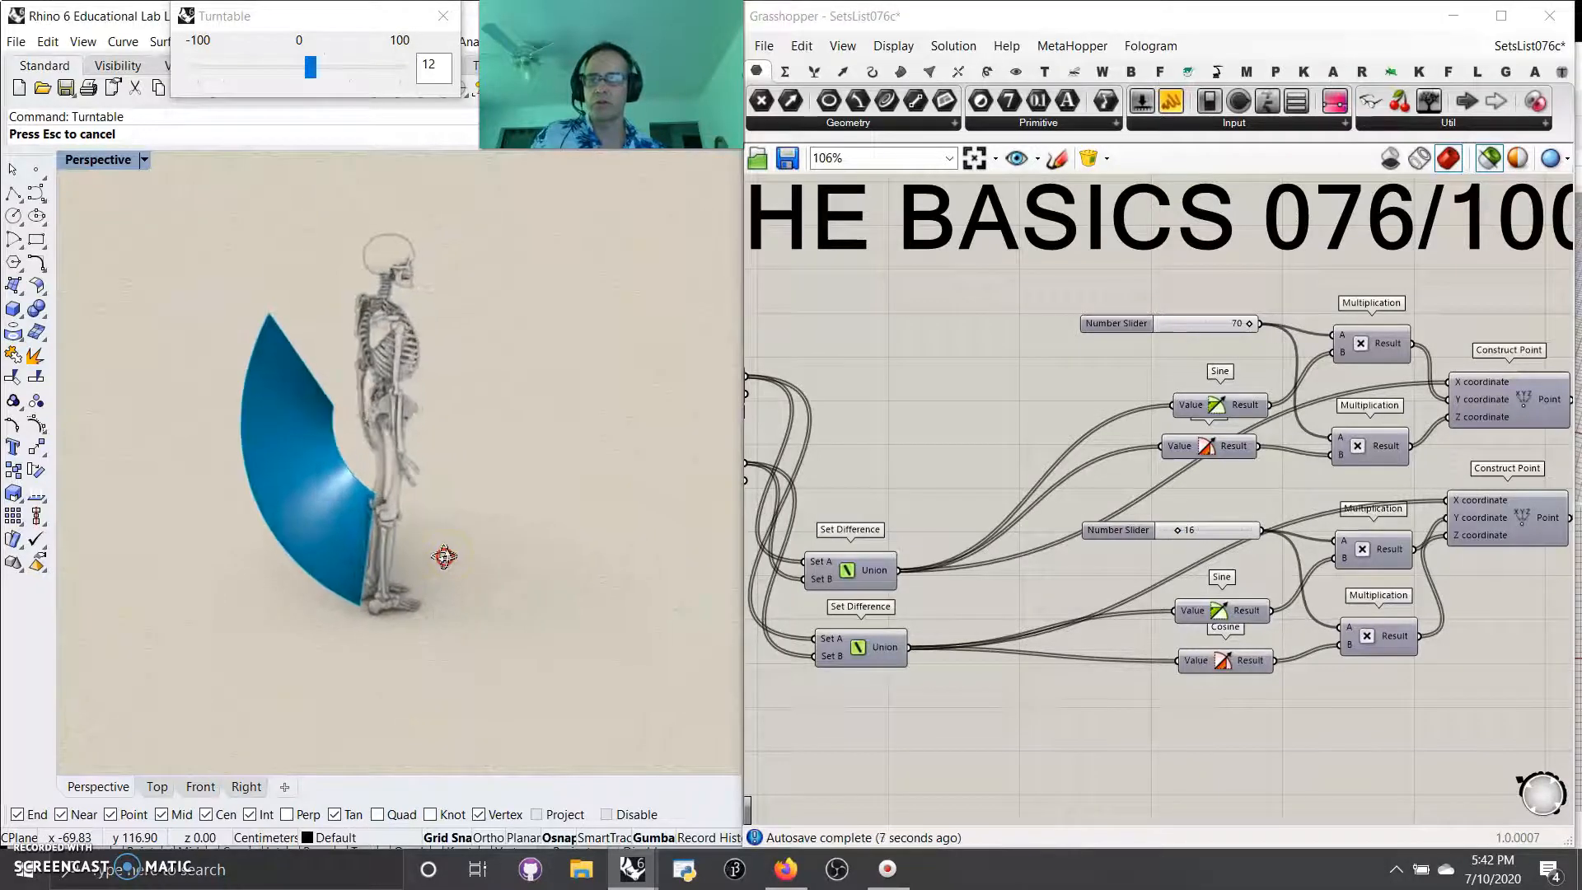
# Step: Trace the Create Set outputs into the two Set Difference components and restore the preview of all geometry
pyautogui.moveTo(956, 610); pyautogui.dragTo(1251, 536, button='right')
pyautogui.moveTo(981, 545); pyautogui.dragTo(1039, 604, button='right')
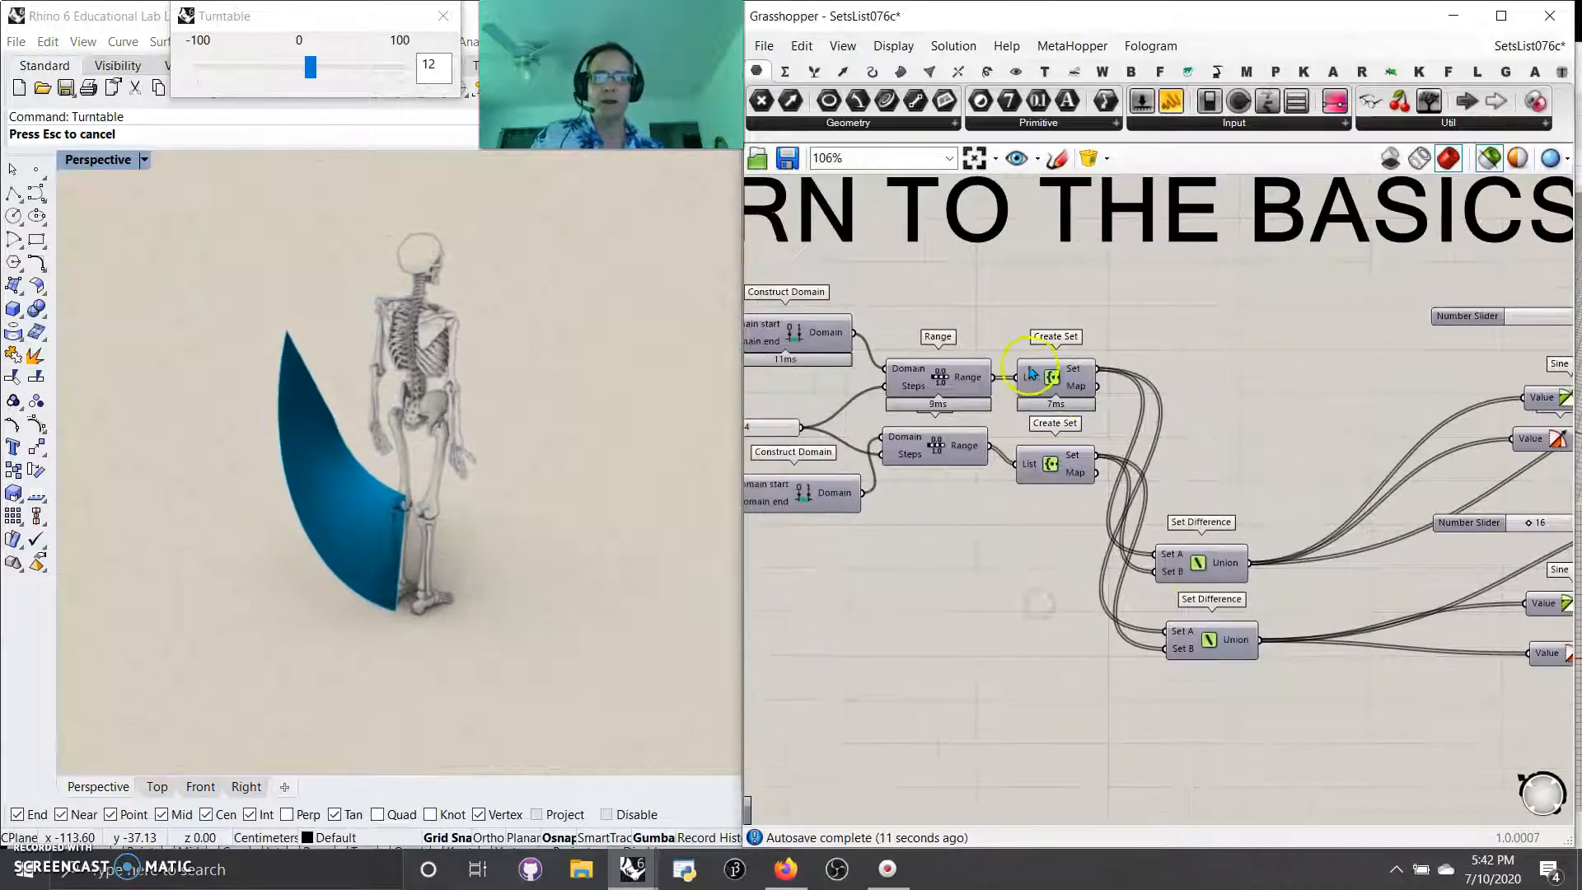
pyautogui.moveTo(1129, 661); pyautogui.dragTo(1012, 624, button='right')
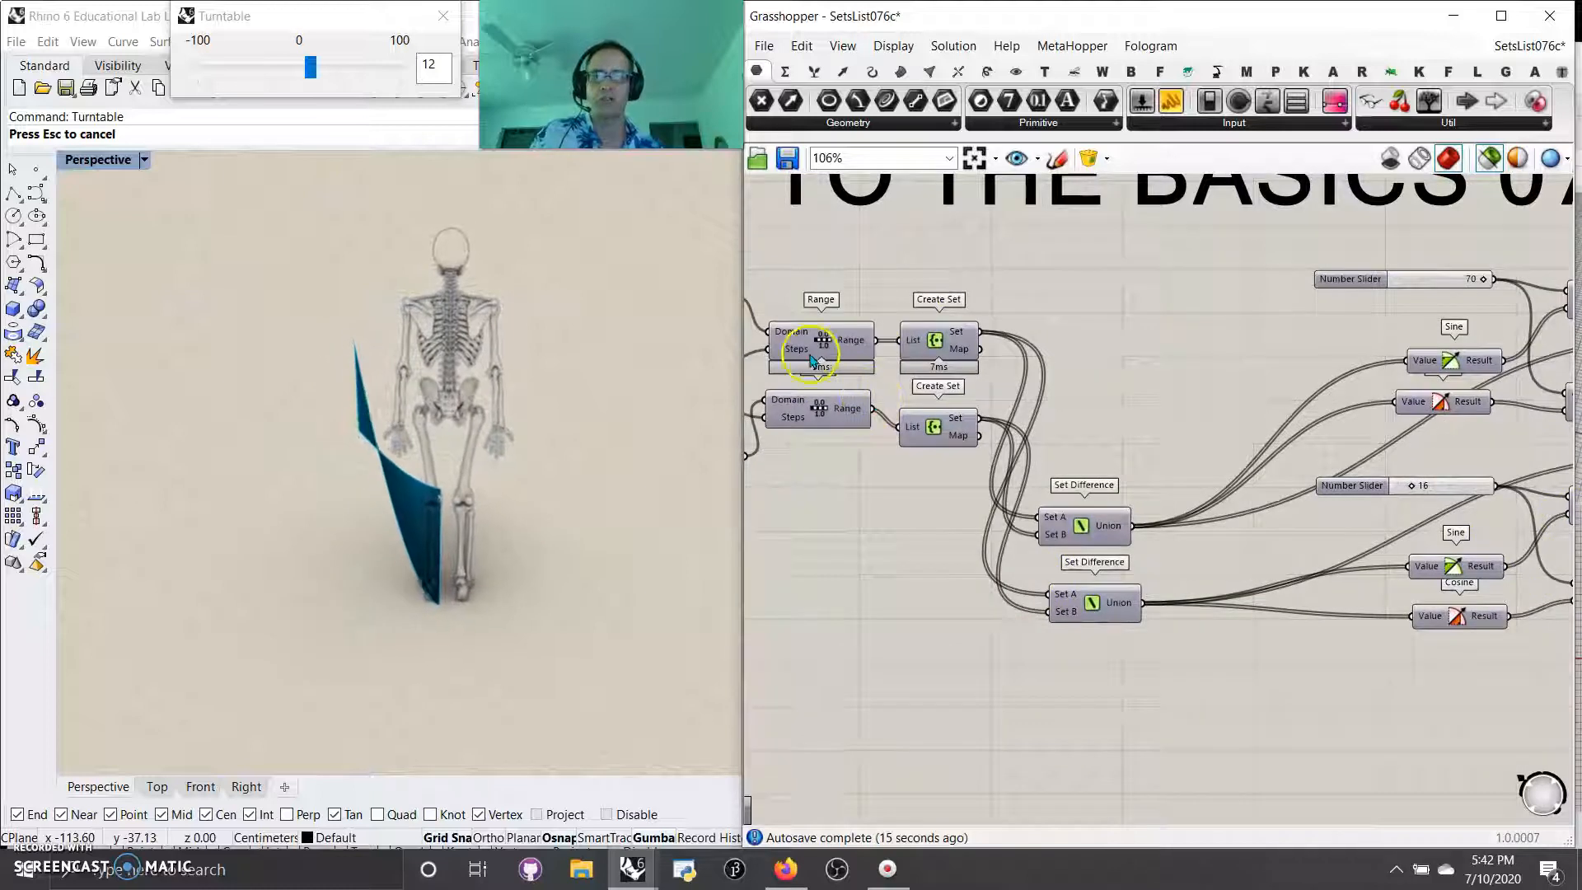
pyautogui.scroll(-3, 971, 593)
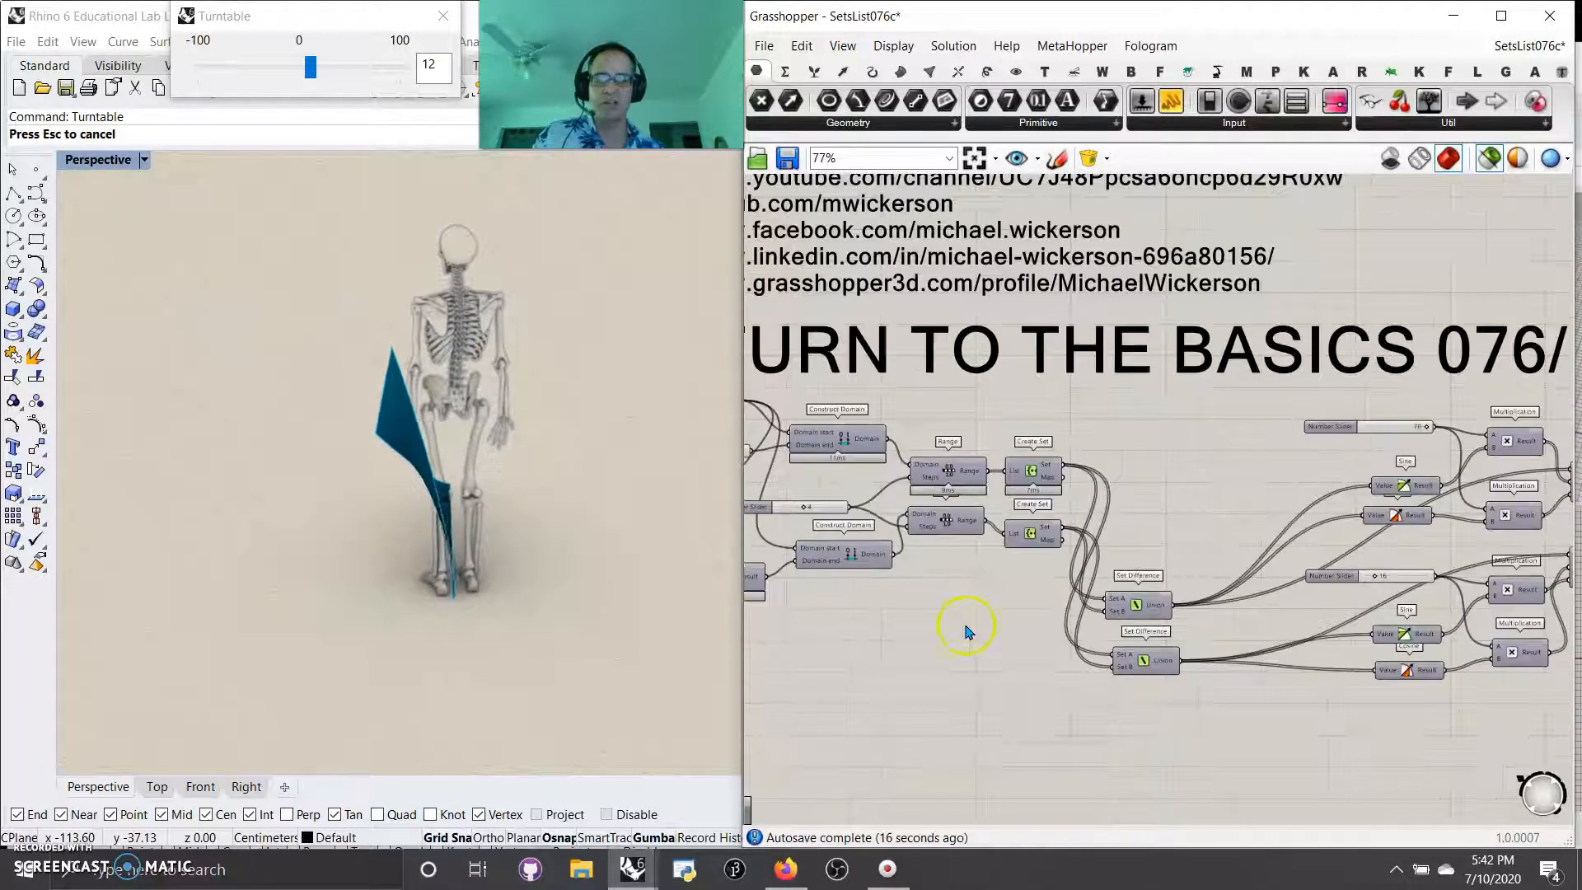
pyautogui.moveTo(968, 629); pyautogui.dragTo(1035, 604, button='right')
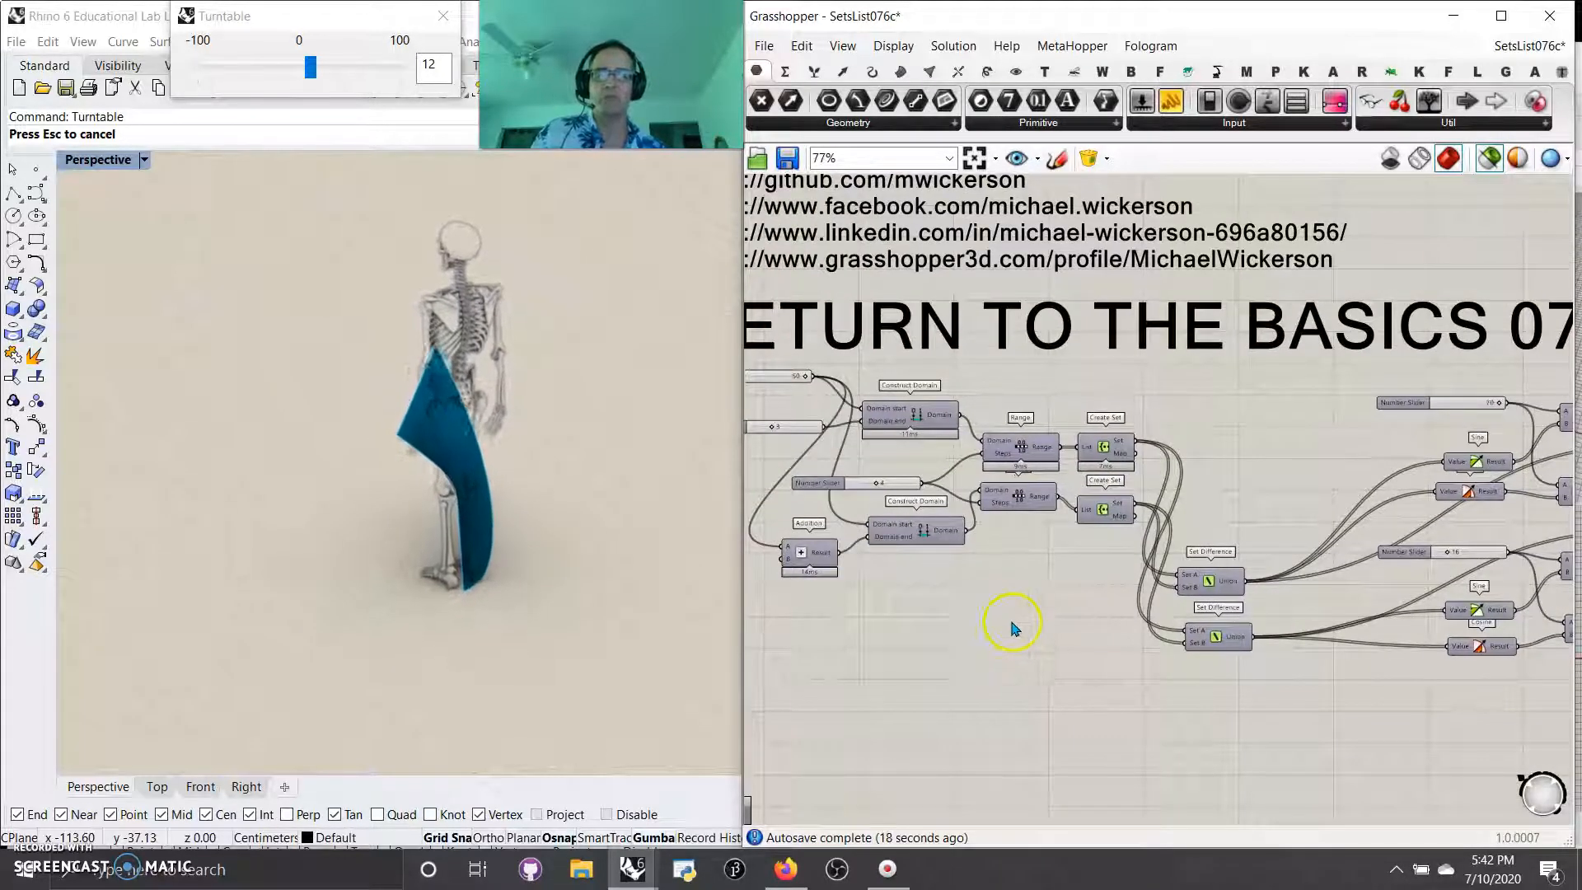
pyautogui.moveTo(980, 654); pyautogui.dragTo(961, 618, button='right')
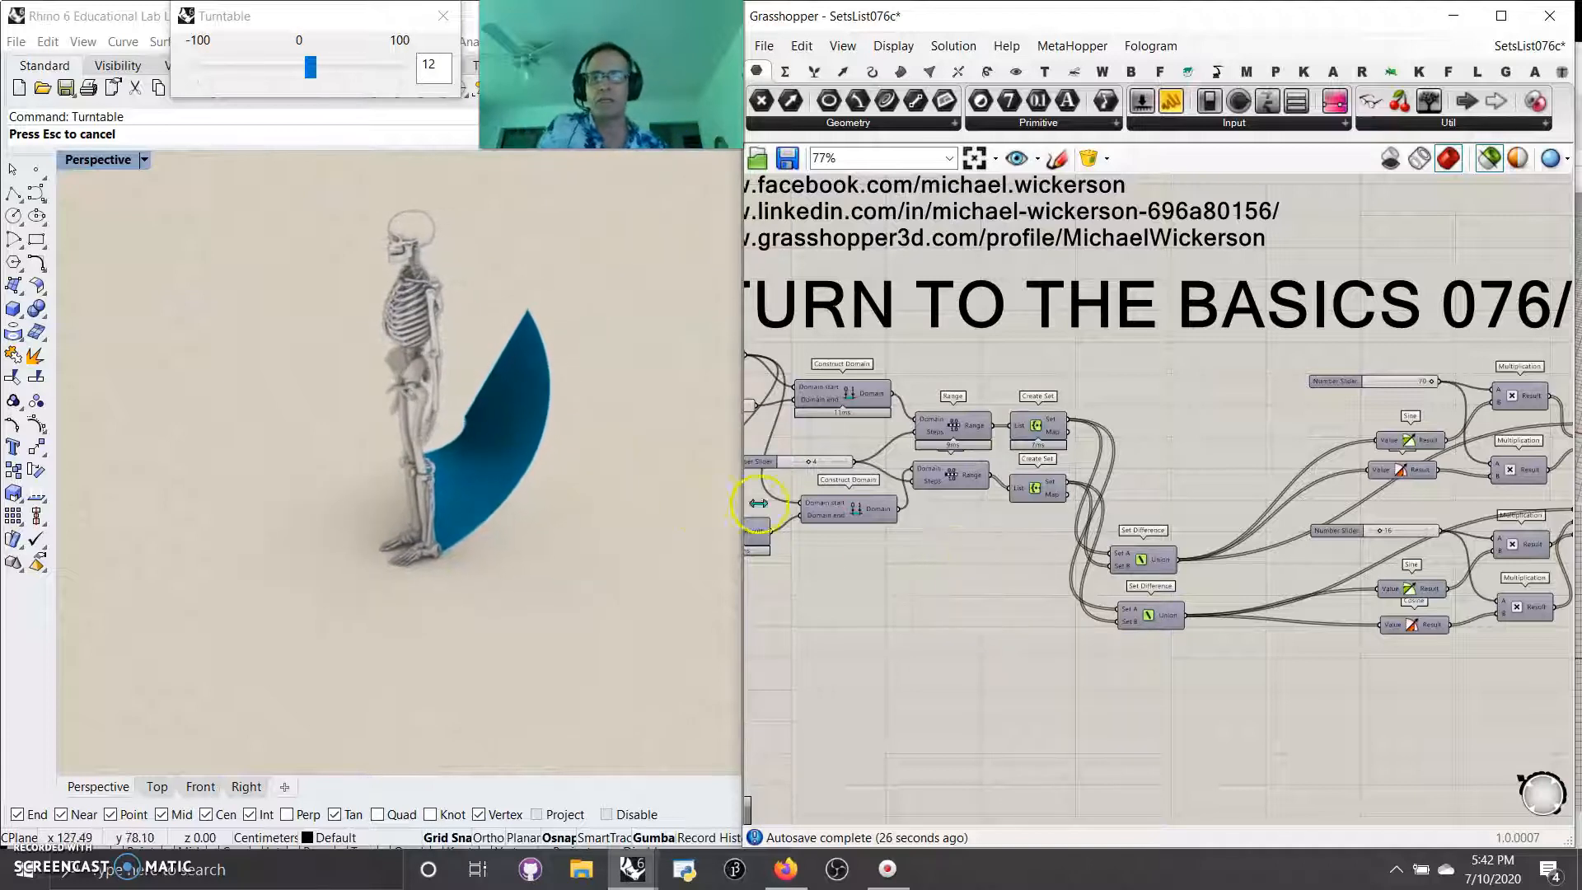
pyautogui.moveTo(950, 622); pyautogui.dragTo(871, 595, button='right')
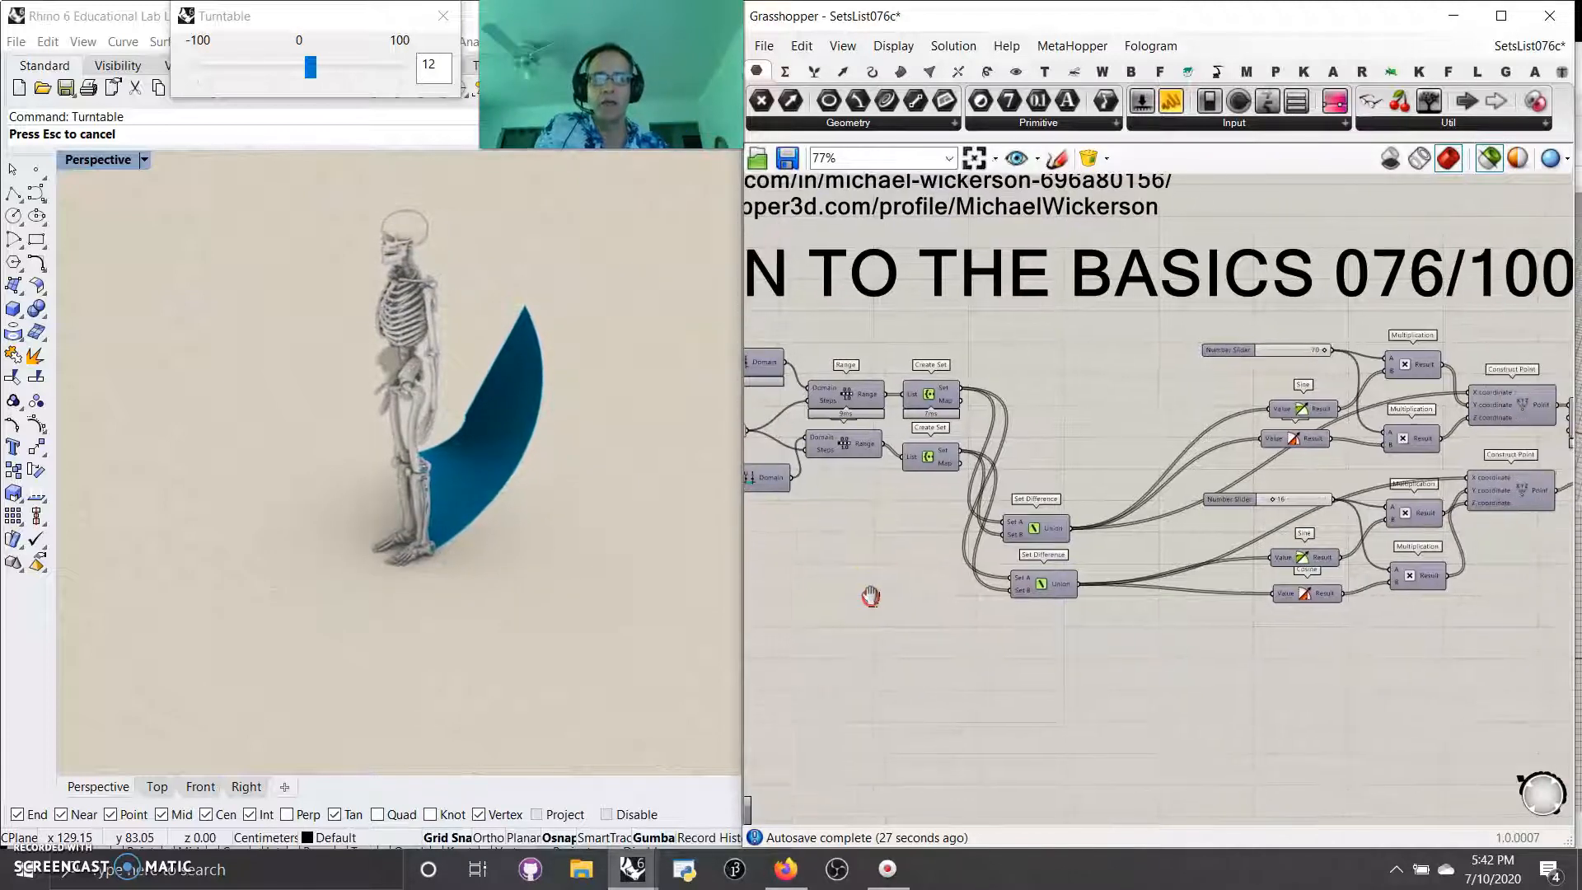
pyautogui.click(1490, 158)
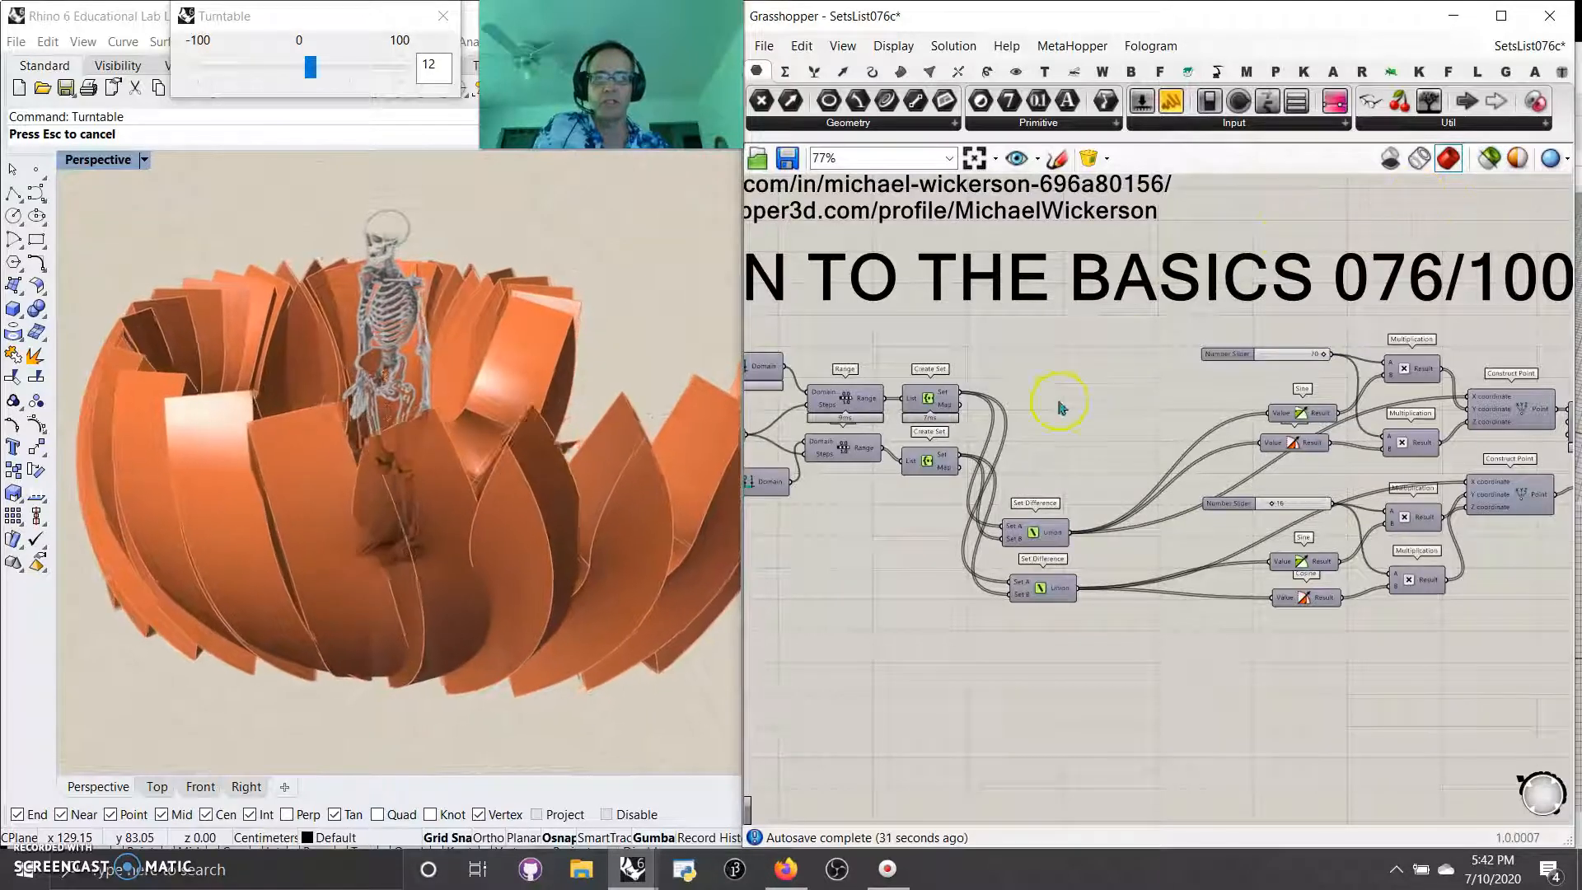
# Step: Look closely at the Set Difference pair and browse the available Sets components, including Set Union
pyautogui.moveTo(1104, 466); pyautogui.dragTo(1044, 443, button='right')
pyautogui.scroll(5, 1048, 541)
pyautogui.moveTo(1191, 586); pyautogui.dragTo(1257, 526, button='right')
pyautogui.click(841, 72)
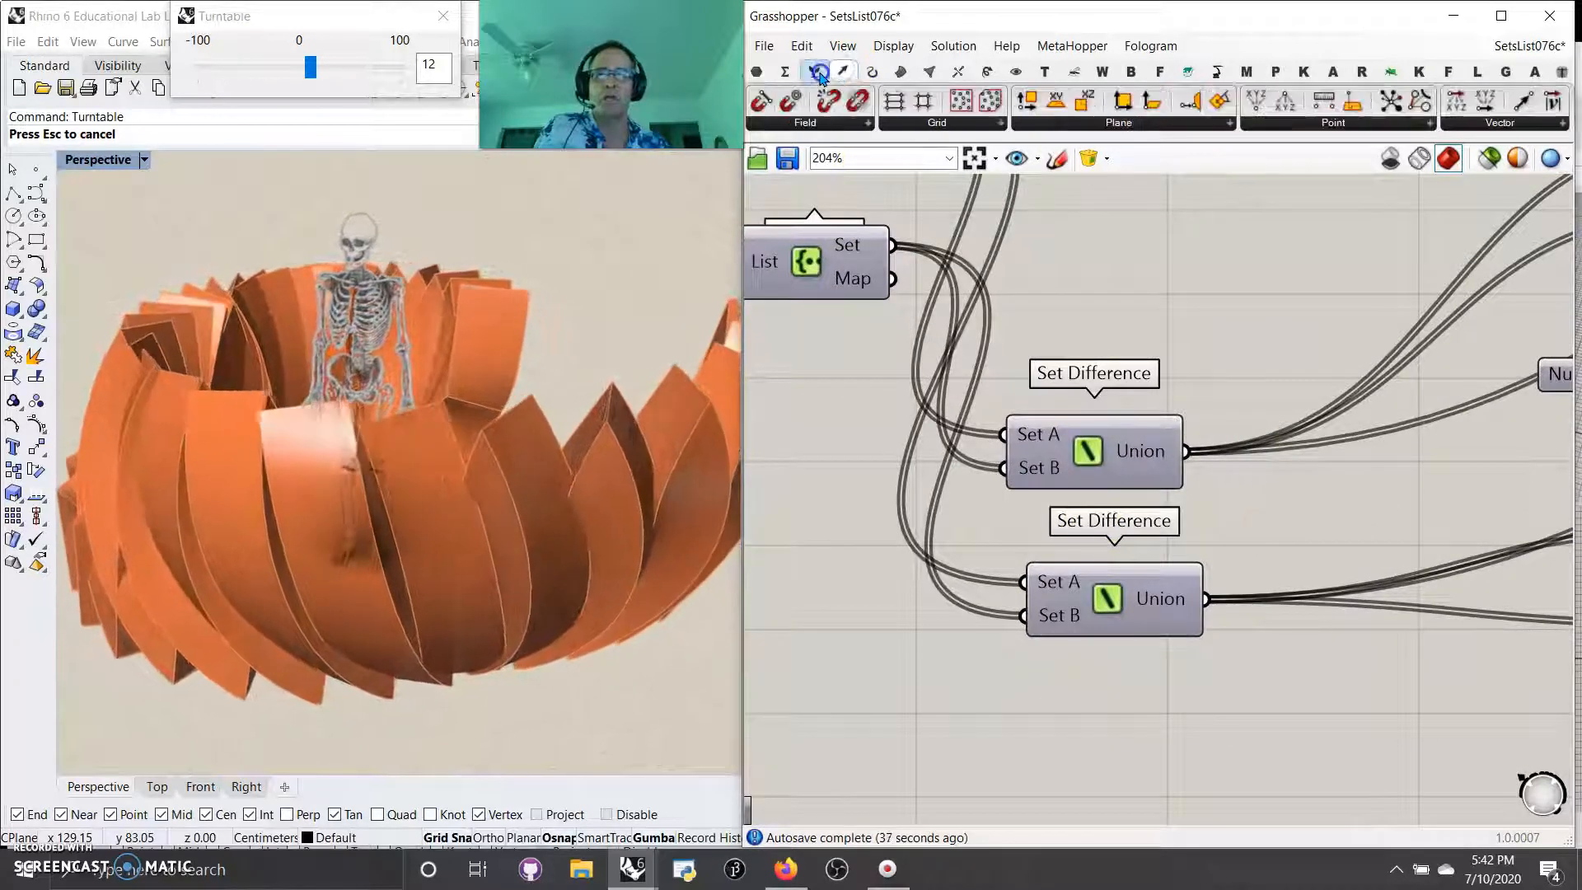
pyautogui.click(817, 72)
pyautogui.click(1181, 123)
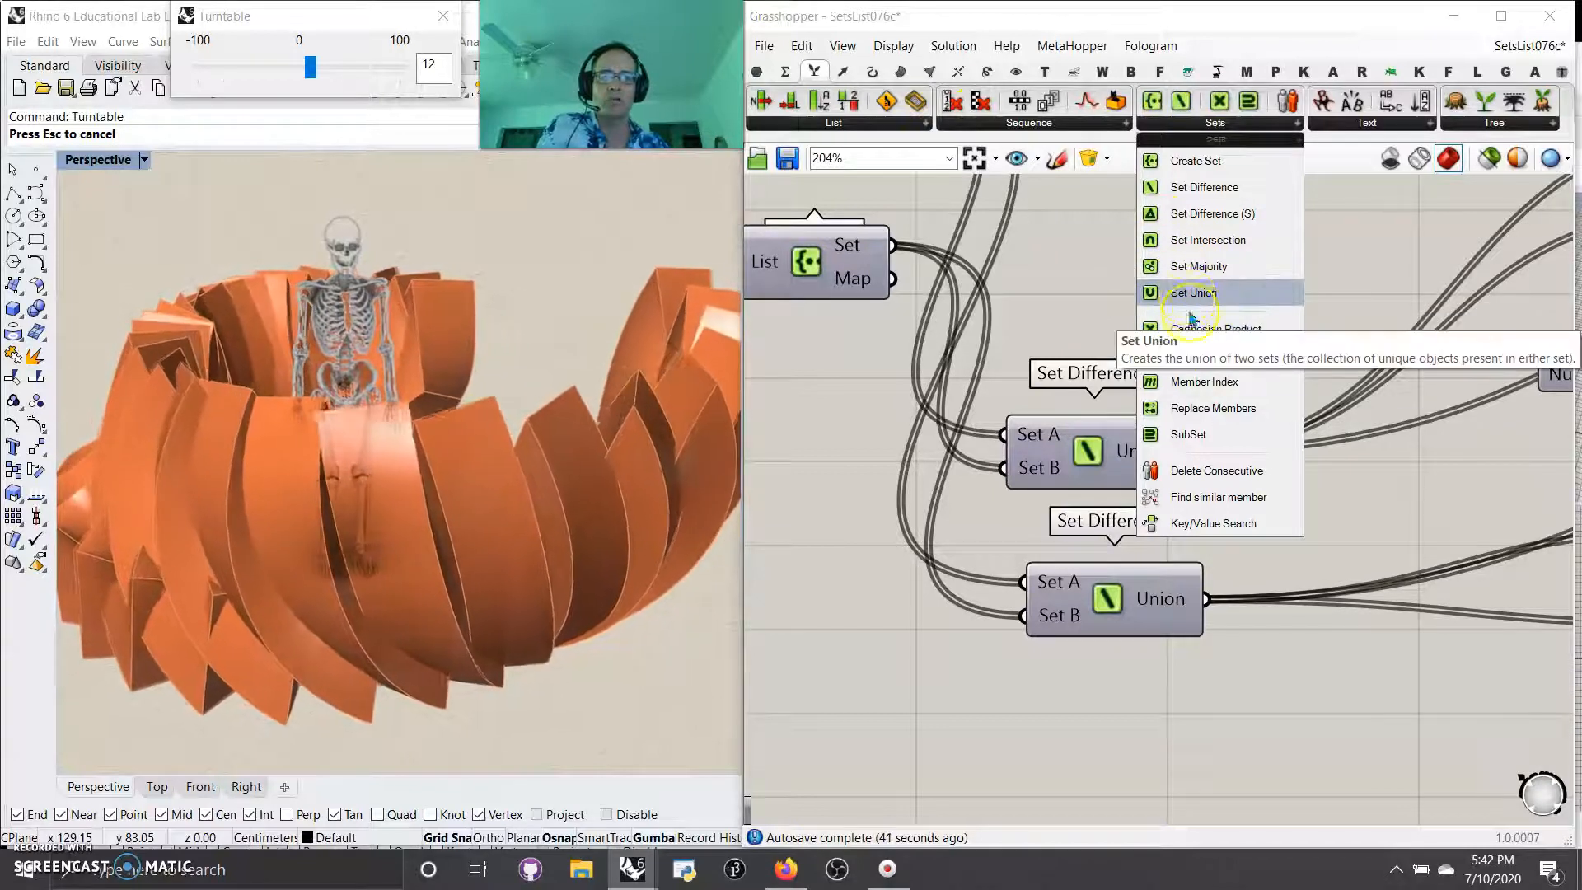
pyautogui.scroll(-2, 976, 615)
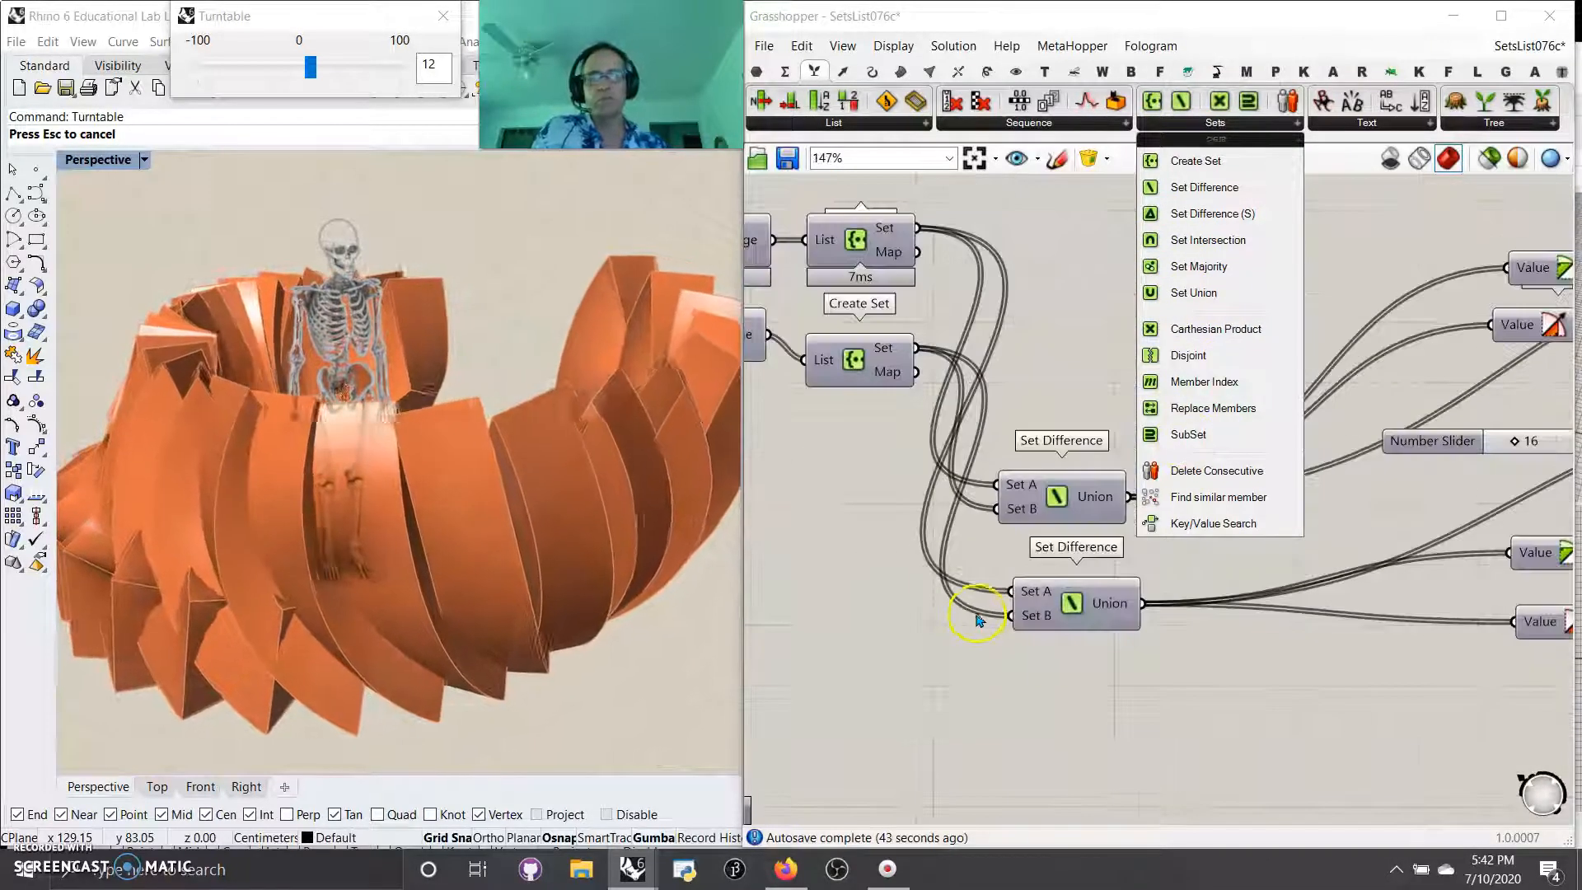
pyautogui.click(933, 685)
# Step: Review the chain from Set Difference through Multiplication, Construct Point and Nurbs Curve to the Loft
pyautogui.moveTo(1019, 697)
pyautogui.mouseDown(button='right')
pyautogui.moveTo(1111, 696)
pyautogui.moveTo(1001, 674)
pyautogui.mouseUp(button='right')
pyautogui.scroll(-2, 1014, 689)
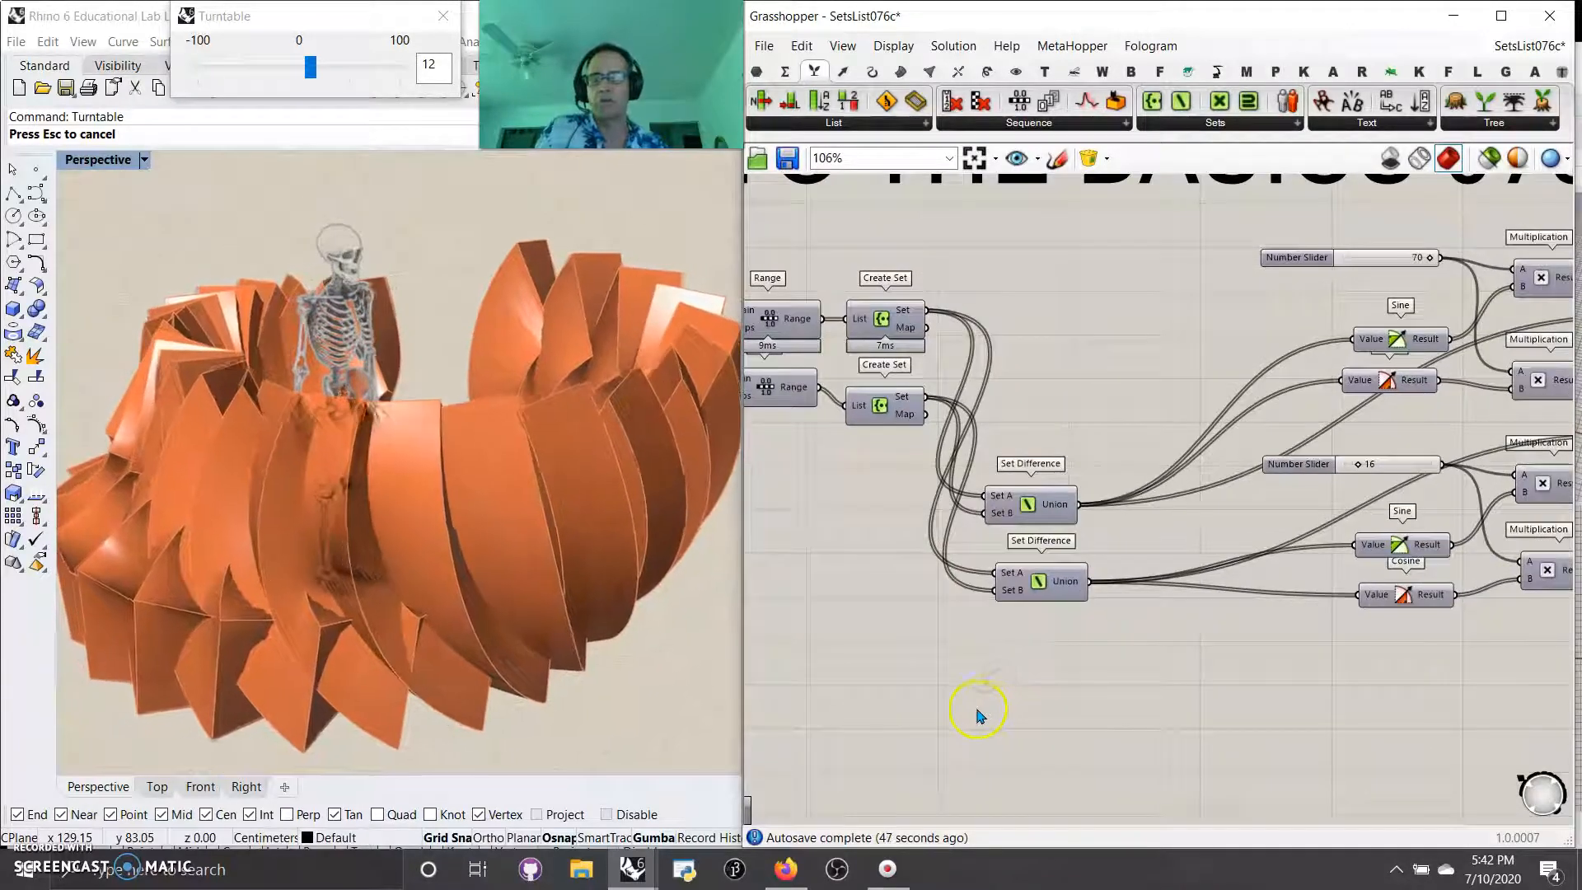
pyautogui.moveTo(1113, 695); pyautogui.dragTo(999, 671, button='right')
pyautogui.moveTo(1174, 706); pyautogui.dragTo(1038, 670, button='right')
pyautogui.scroll(-2, 1045, 660)
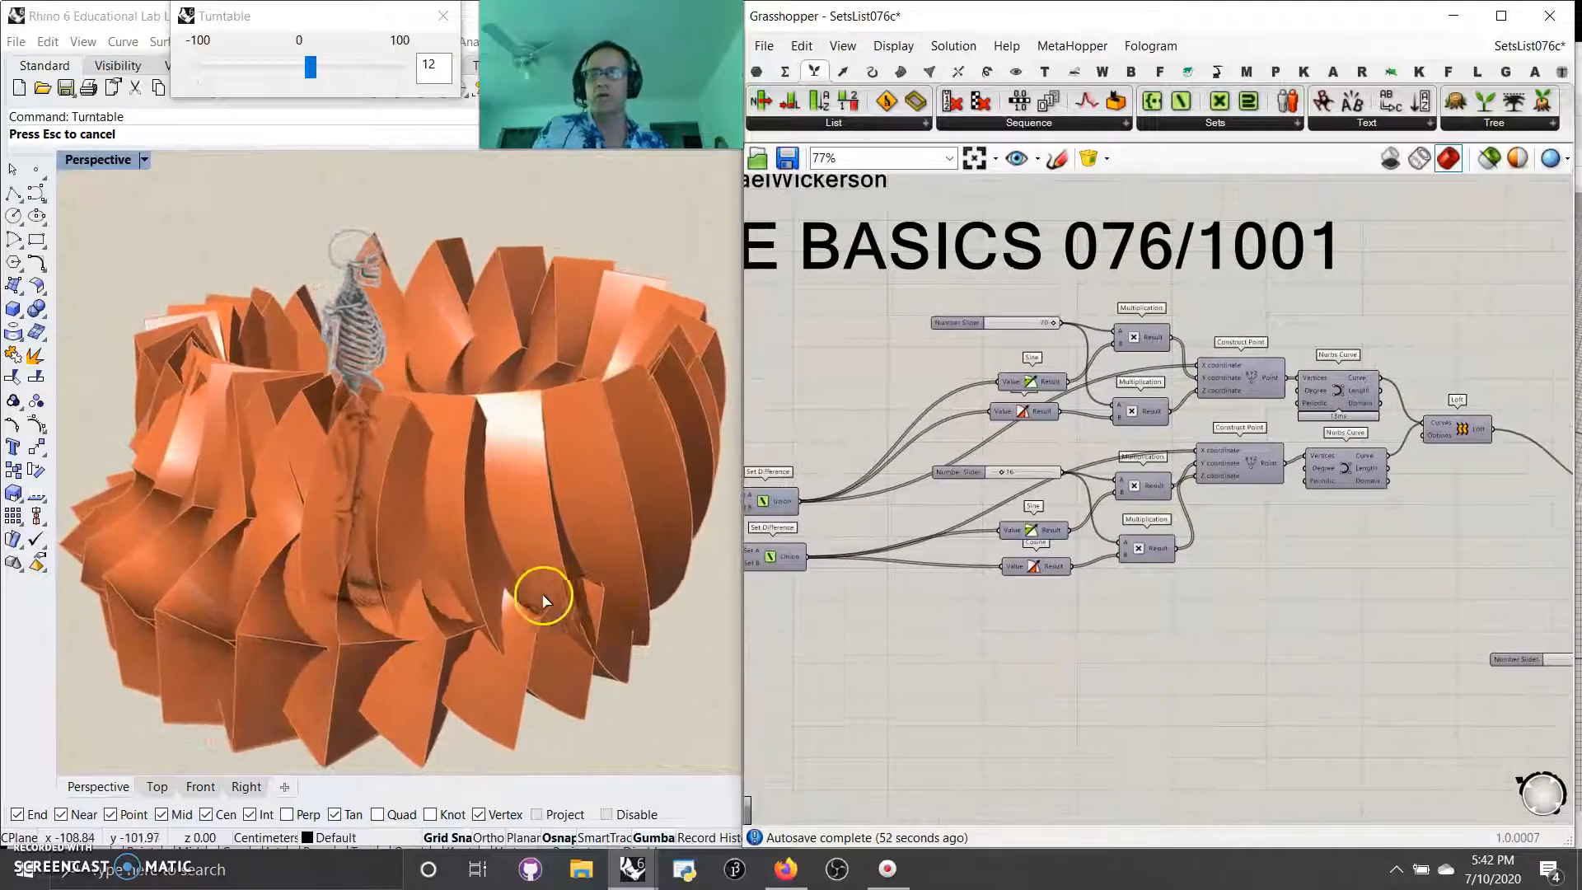
pyautogui.moveTo(1272, 701); pyautogui.dragTo(1100, 685, button='right')
pyautogui.moveTo(1296, 574); pyautogui.dragTo(1117, 498, button='right')
pyautogui.click(848, 412)
pyautogui.moveTo(997, 542); pyautogui.dragTo(1261, 590, button='right')
pyautogui.scroll(-3, 1219, 626)
pyautogui.moveTo(1041, 711); pyautogui.dragTo(1254, 714, button='right')
# Step: Follow the Loft output into the Surface, Divide Surface and Amplitude components and their number sliders
pyautogui.moveTo(1393, 618); pyautogui.dragTo(819, 638, button='right')
pyautogui.scroll(4, 939, 631)
pyautogui.moveTo(950, 649); pyautogui.dragTo(1049, 553, button='right')
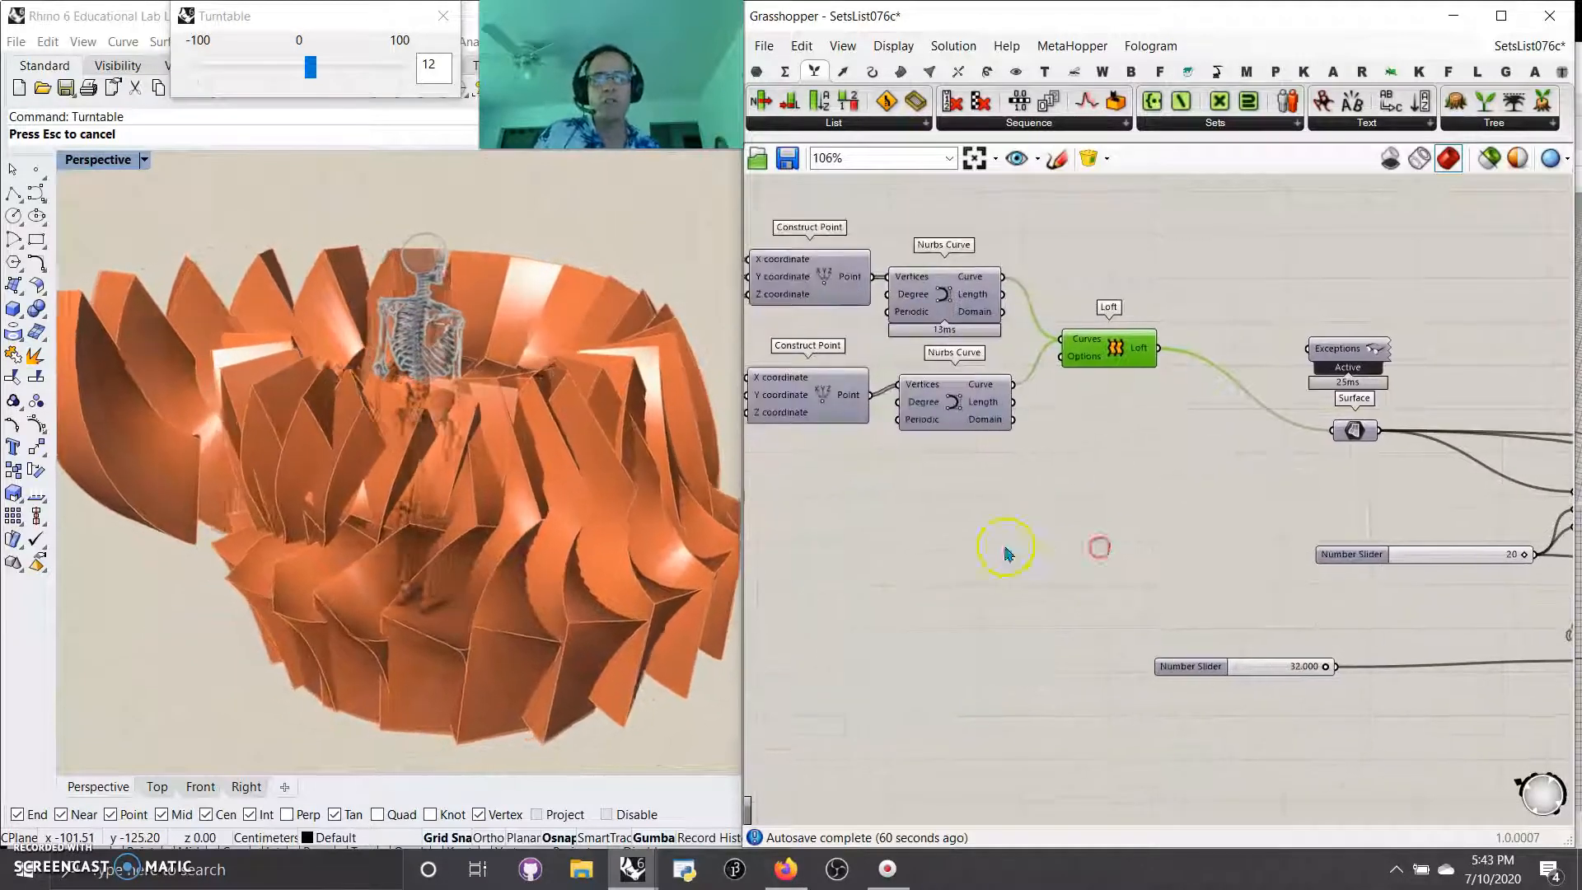
pyautogui.moveTo(1125, 521); pyautogui.dragTo(961, 579, button='right')
pyautogui.moveTo(1088, 530); pyautogui.dragTo(954, 511, button='right')
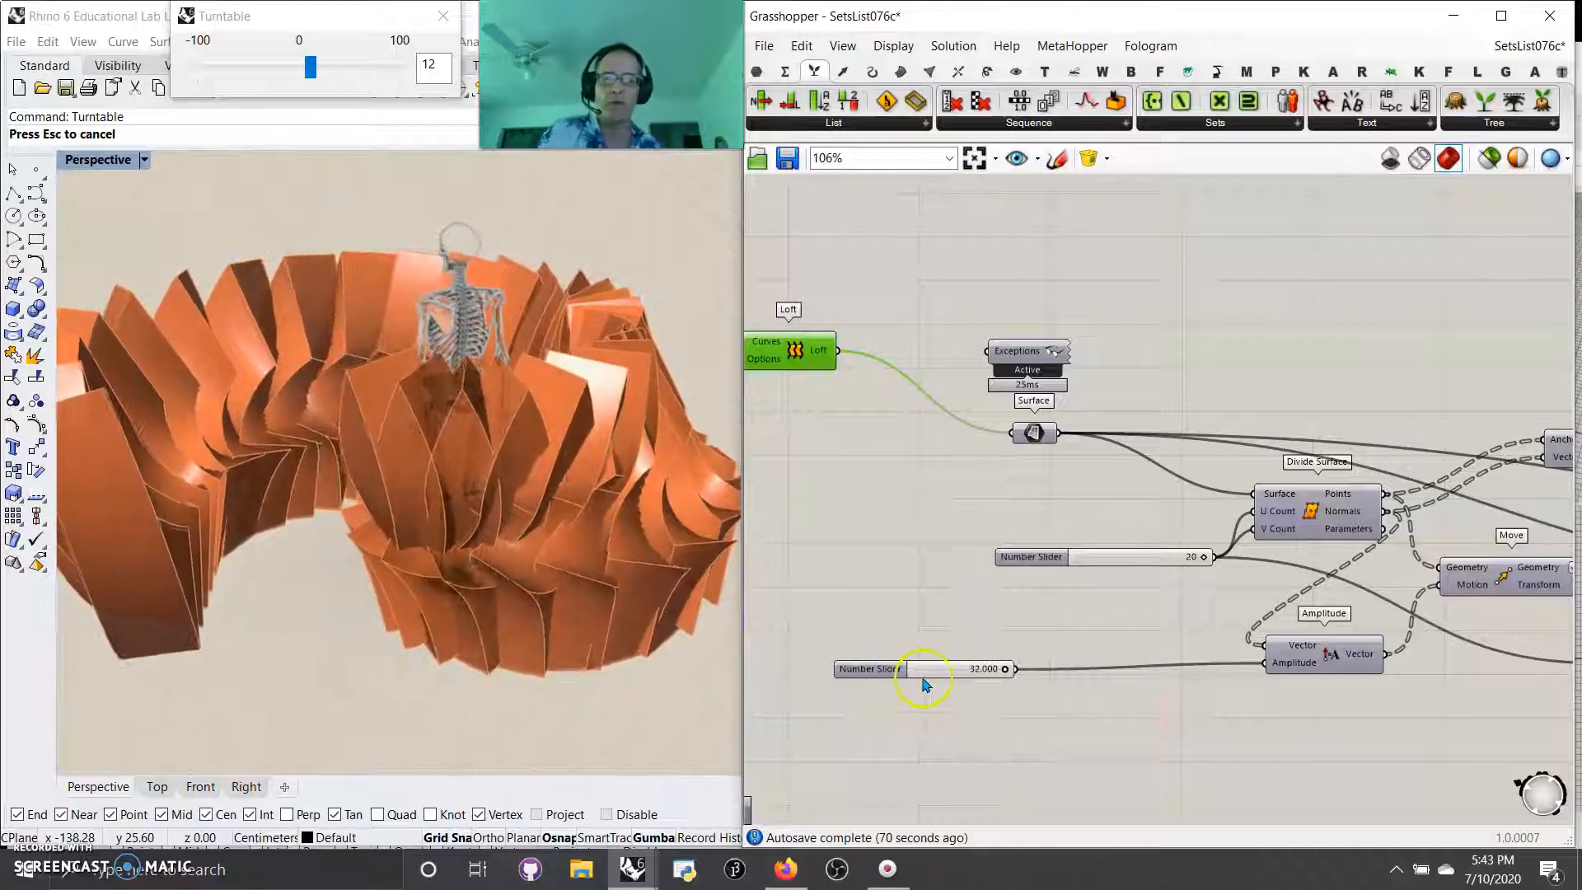
pyautogui.moveTo(1196, 752); pyautogui.dragTo(981, 722, button='right')
# Step: Preview only the Surface parameter and examine the Move, Surface From Points and Mesh FromPoints components downstream
pyautogui.click(797, 412)
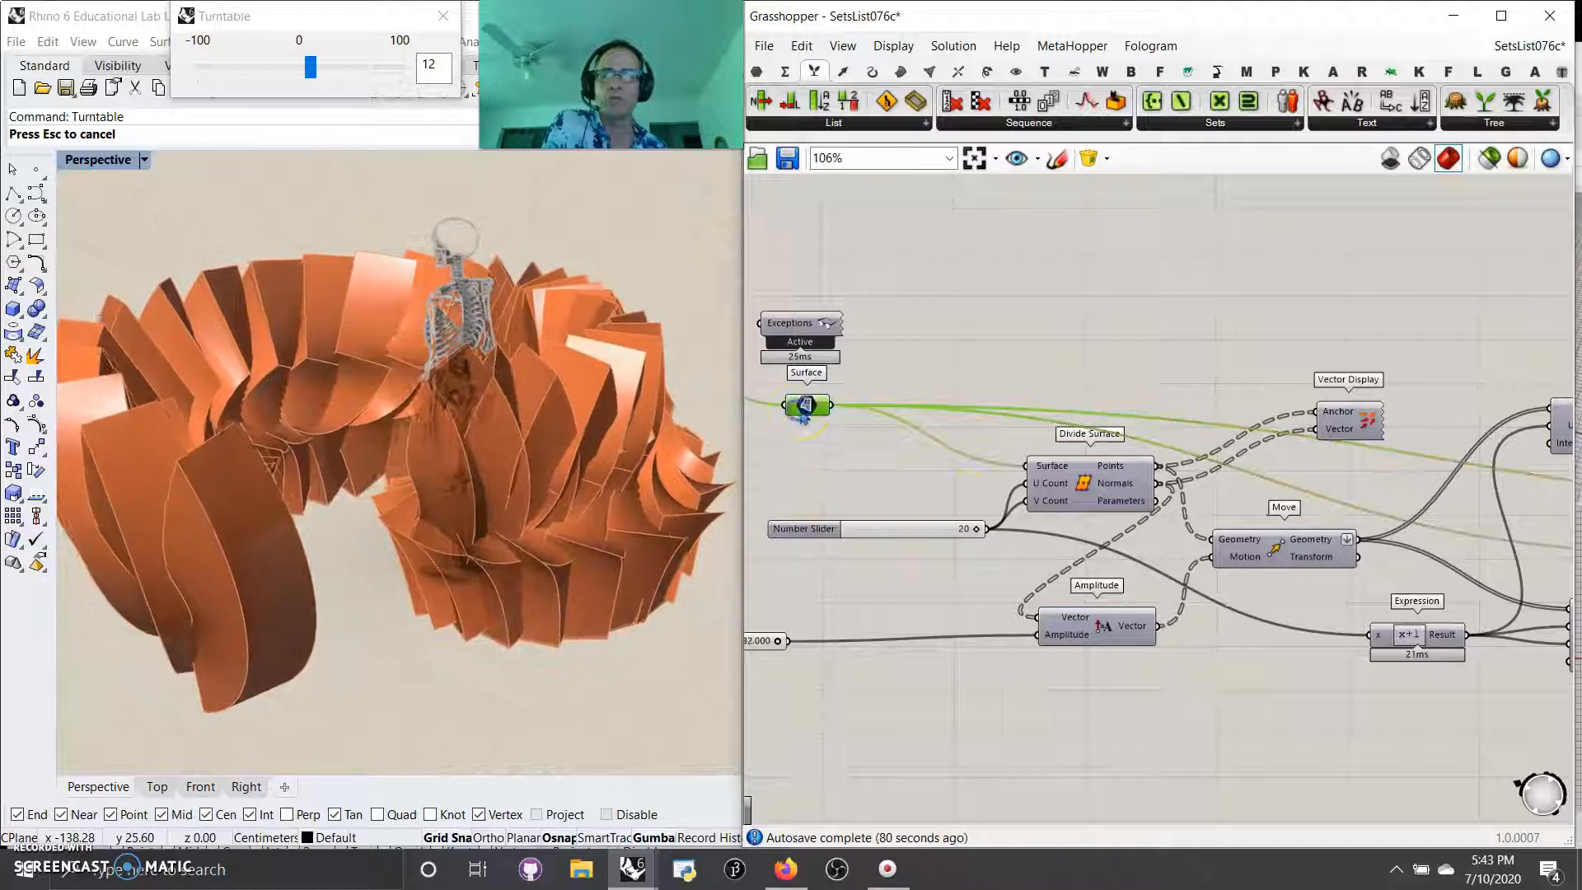
pyautogui.click(1489, 157)
pyautogui.moveTo(1373, 459); pyautogui.dragTo(1099, 422, button='right')
pyautogui.scroll(-2, 1176, 462)
pyautogui.moveTo(1243, 518); pyautogui.dragTo(1005, 510, button='right')
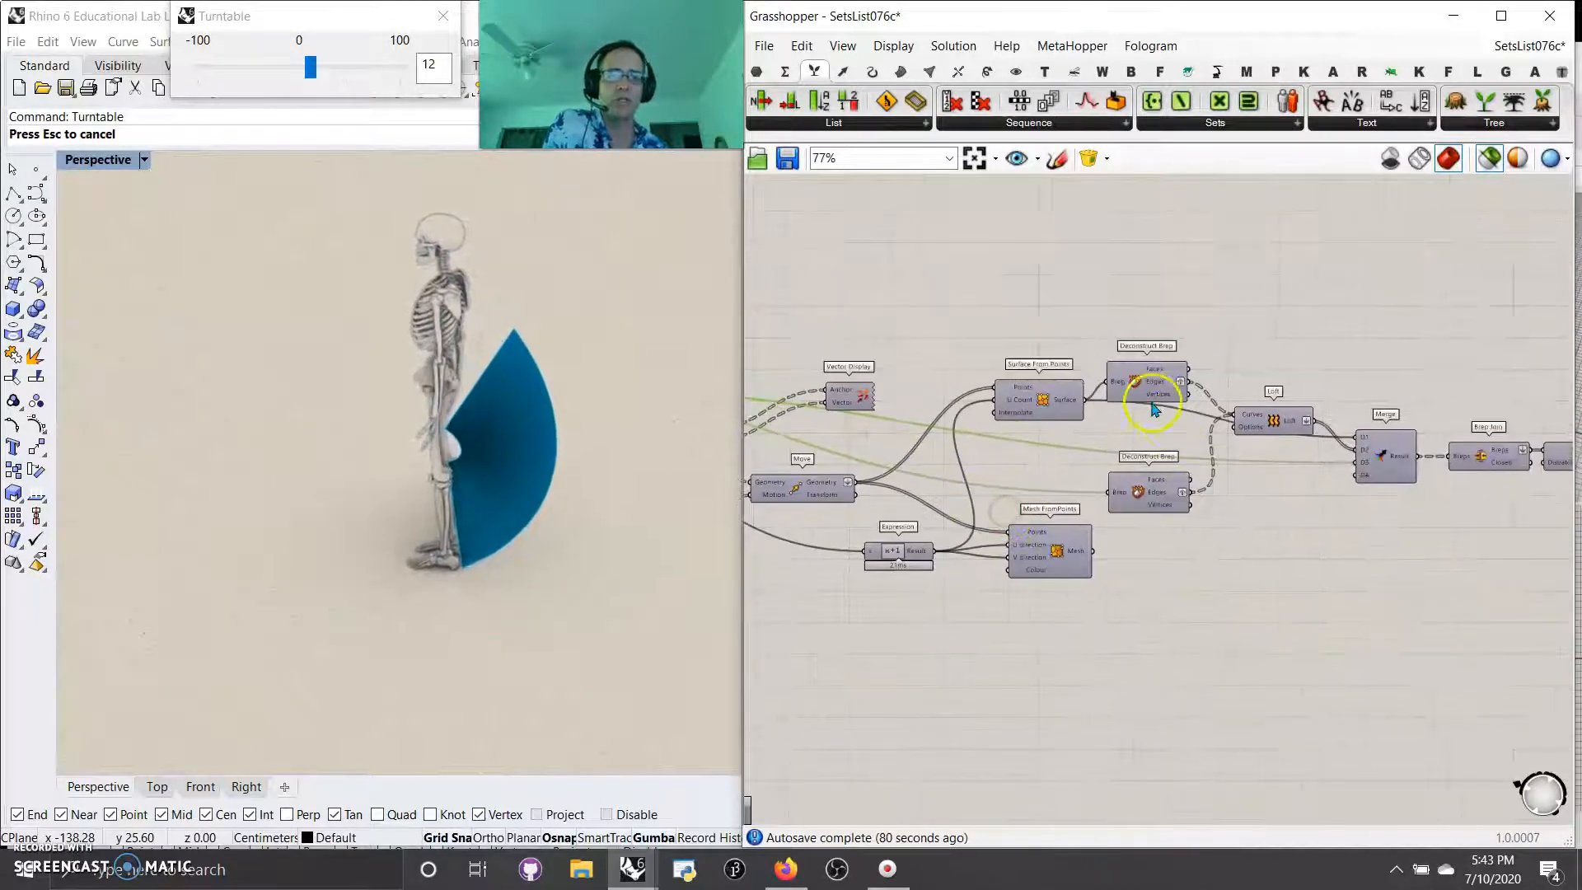
pyautogui.scroll(3, 1071, 402)
pyautogui.moveTo(1216, 467); pyautogui.dragTo(1434, 510, button='right')
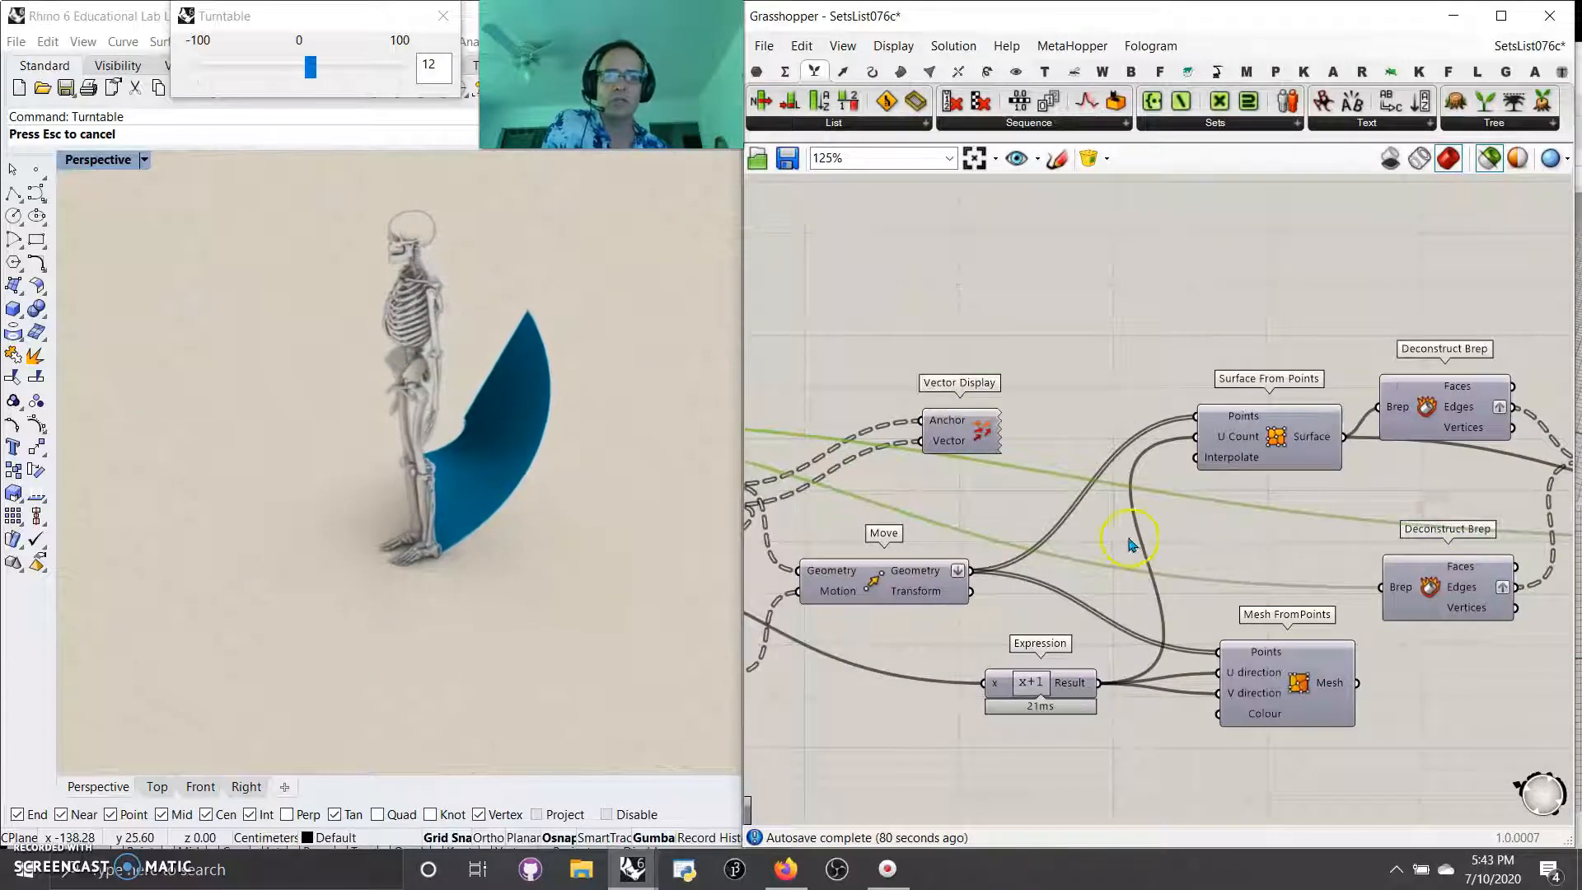
# Step: Inspect the Loft built from the Deconstruct Brep edges, comparing the selected-only preview with the full geometry
pyautogui.moveTo(1224, 567); pyautogui.dragTo(980, 560, button='right')
pyautogui.moveTo(1392, 653); pyautogui.dragTo(1156, 648, button='right')
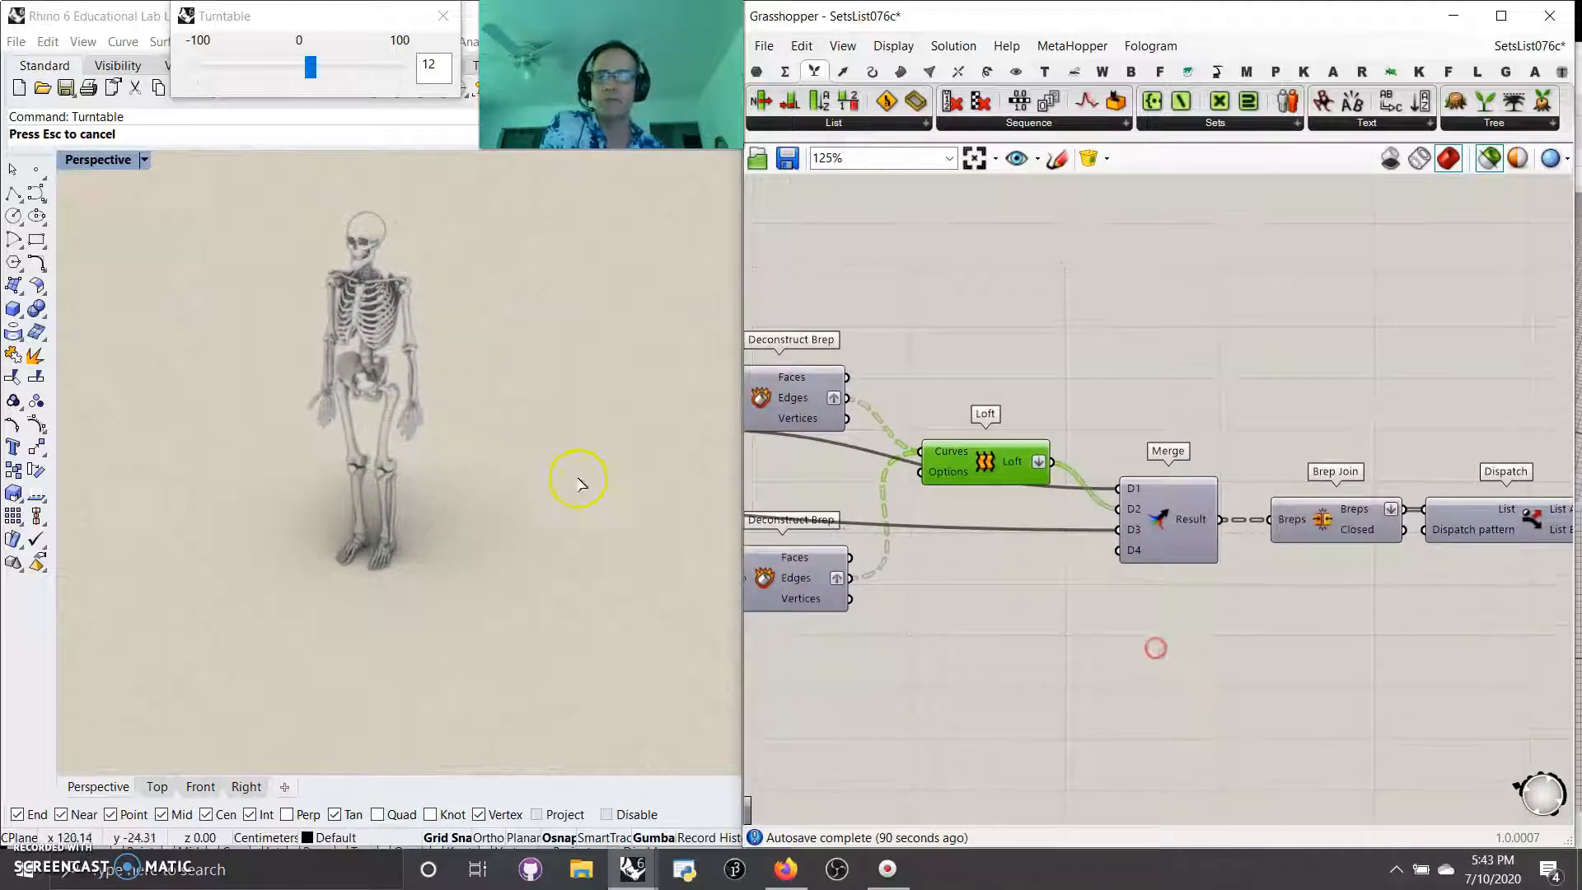
pyautogui.moveTo(568, 479); pyautogui.dragTo(542, 477, button='right')
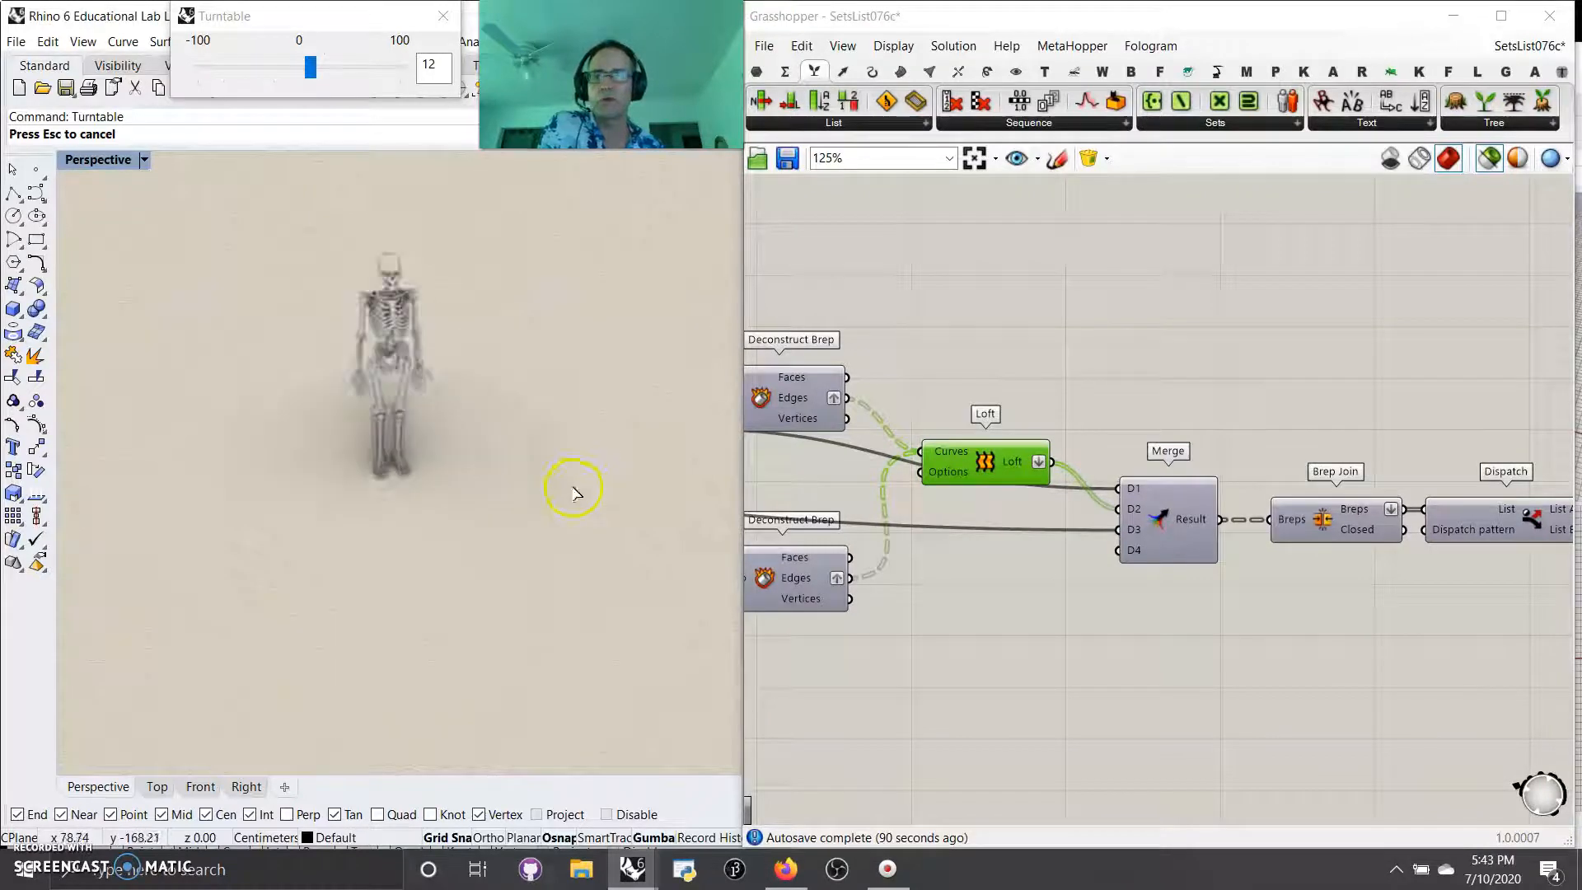
pyautogui.click(1488, 159)
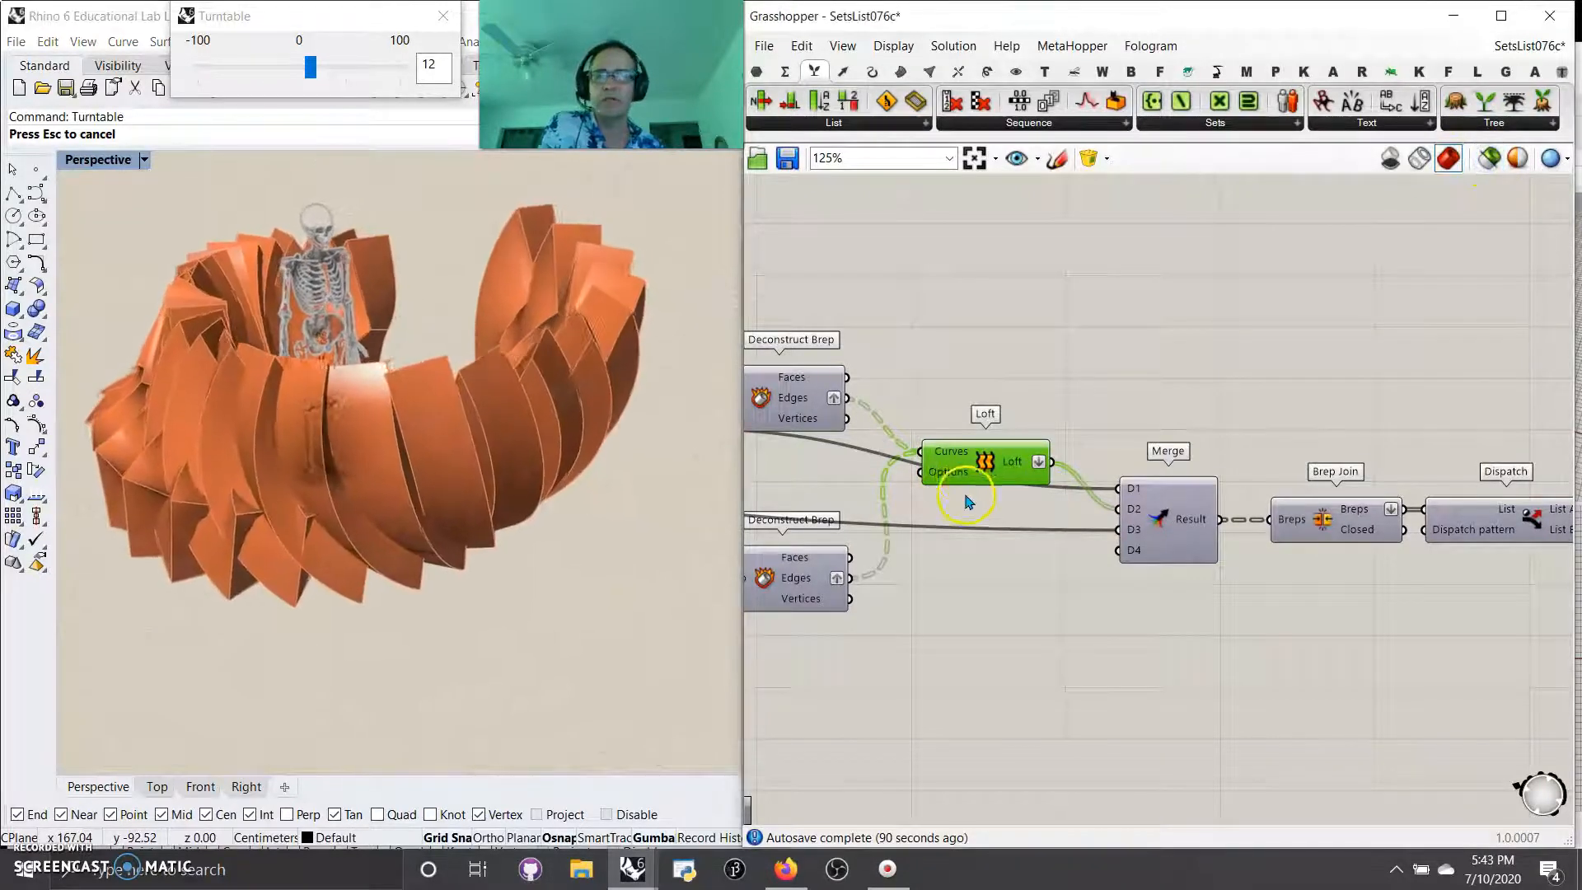
pyautogui.click(1484, 159)
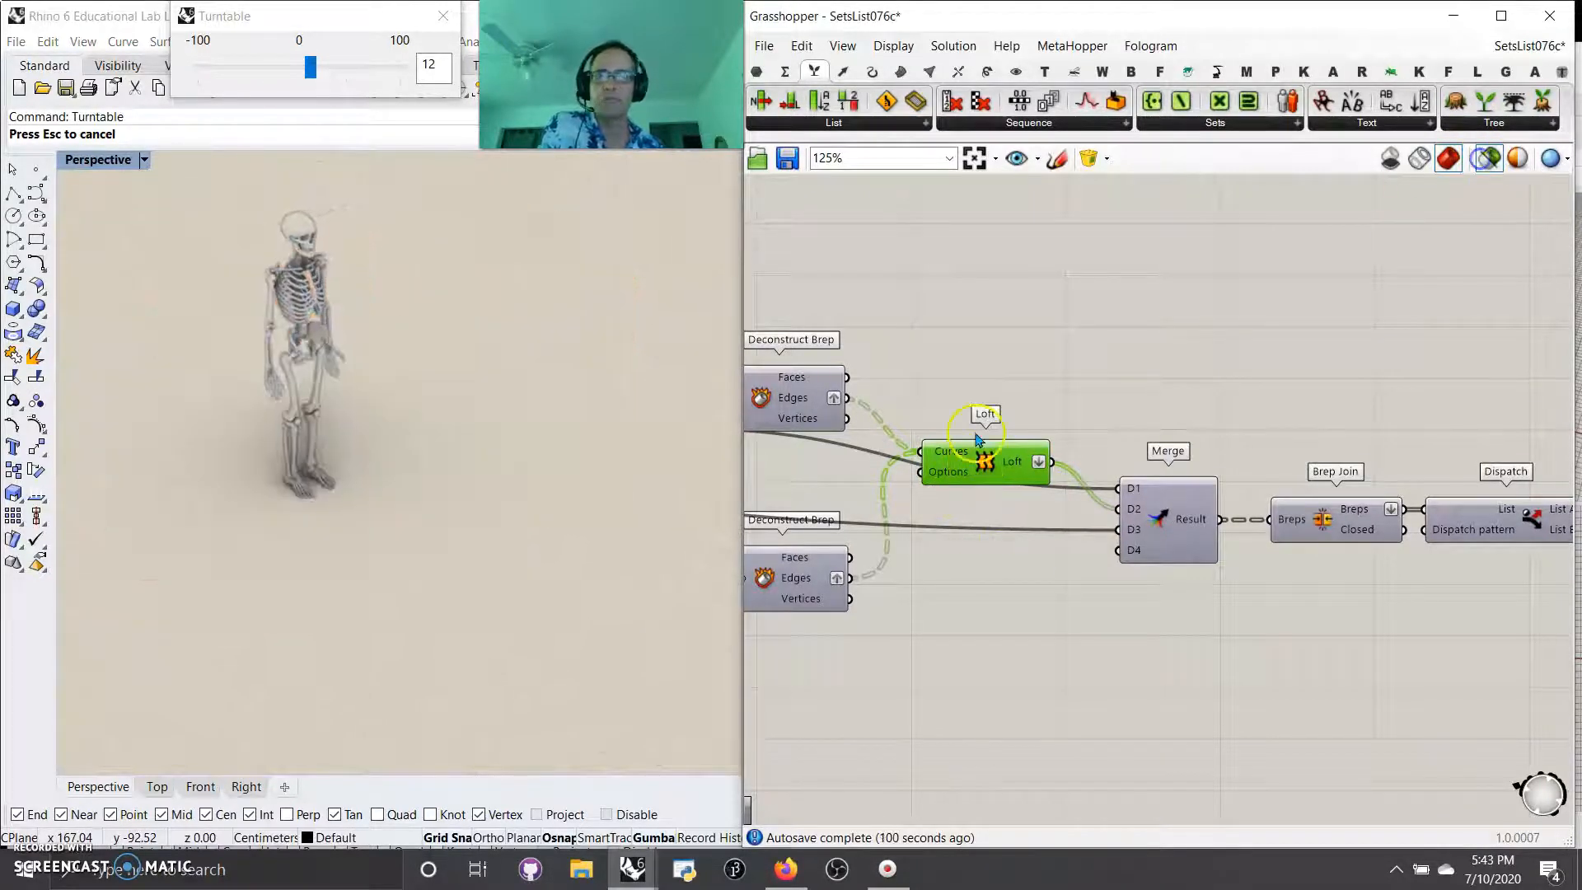
# Step: Preview the lower Deconstruct Brep feeding the Loft, then the Brep Join after the Merge
pyautogui.moveTo(801, 502); pyautogui.dragTo(935, 486, button='right')
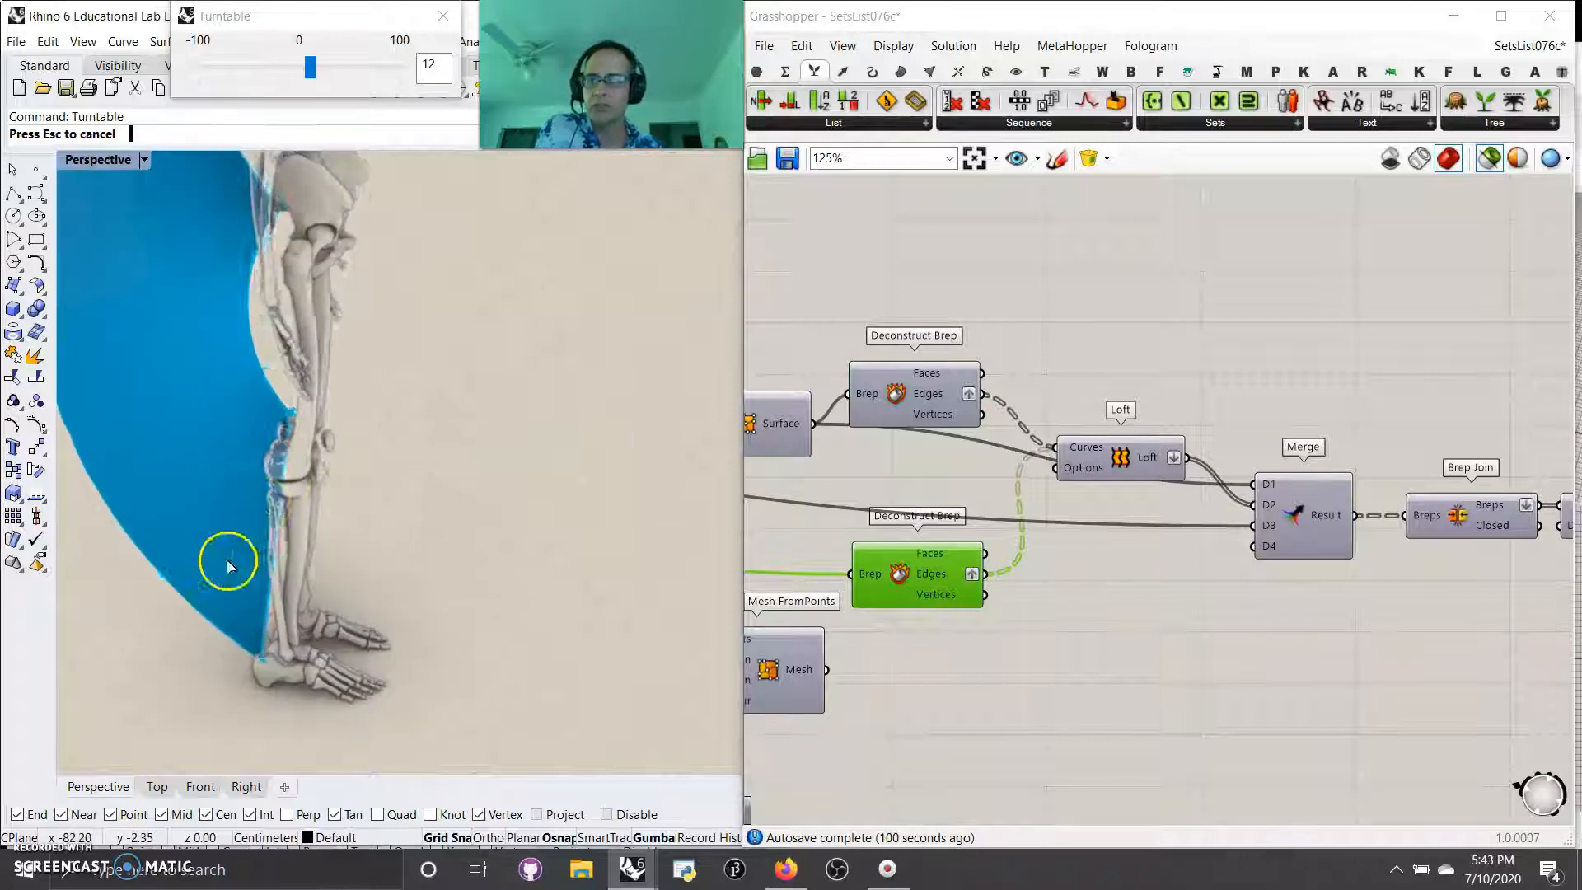
pyautogui.moveTo(1285, 659); pyautogui.dragTo(1042, 615, button='right')
pyautogui.click(1227, 479)
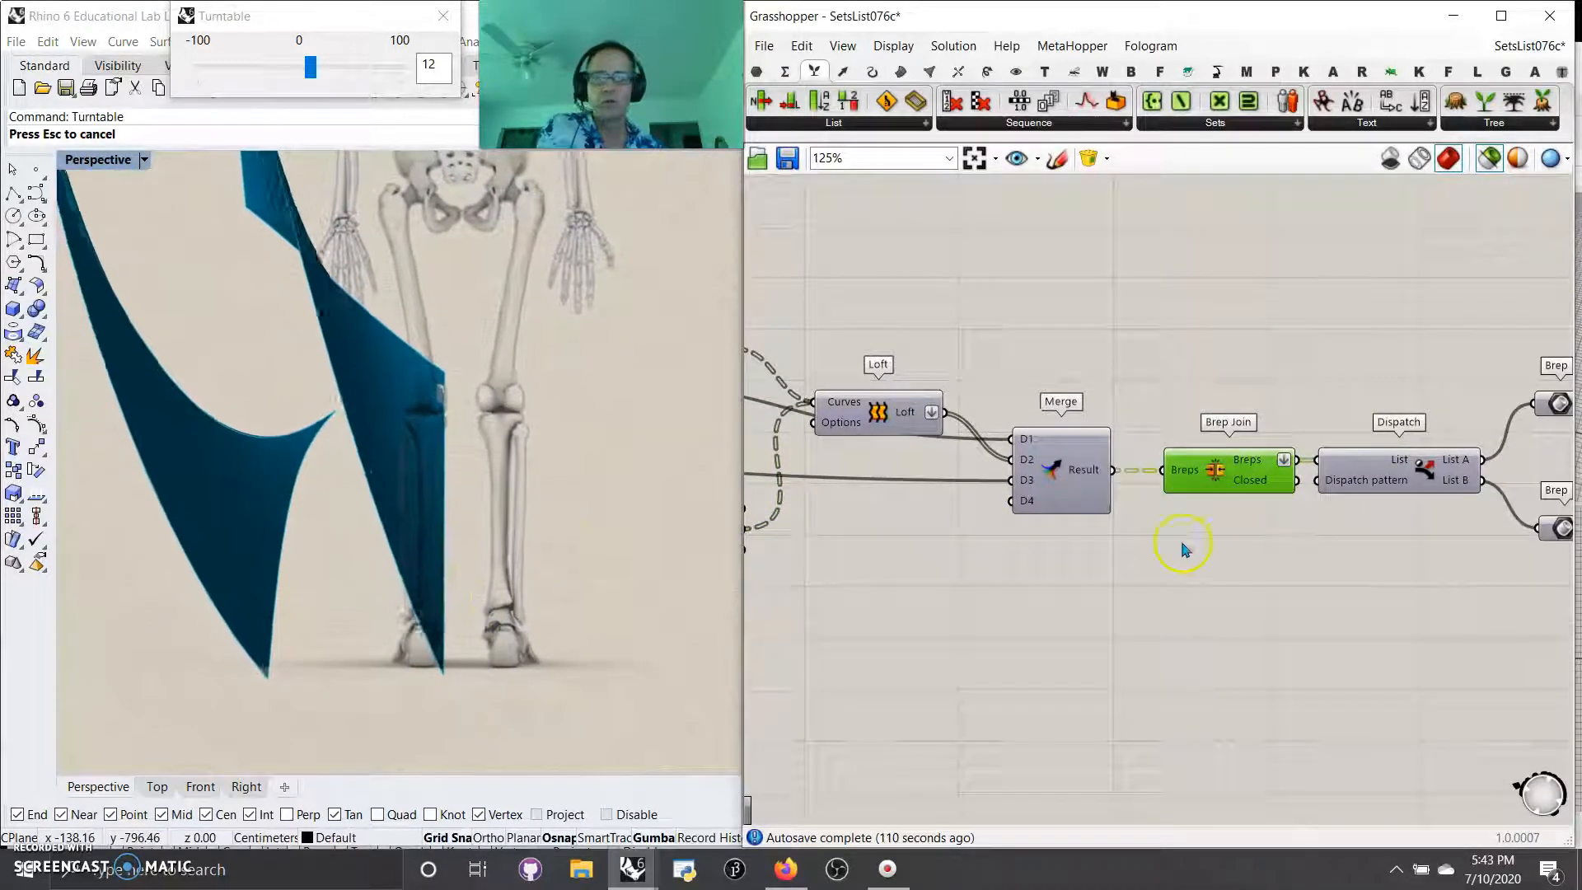
pyautogui.moveTo(1441, 586); pyautogui.dragTo(988, 570, button='right')
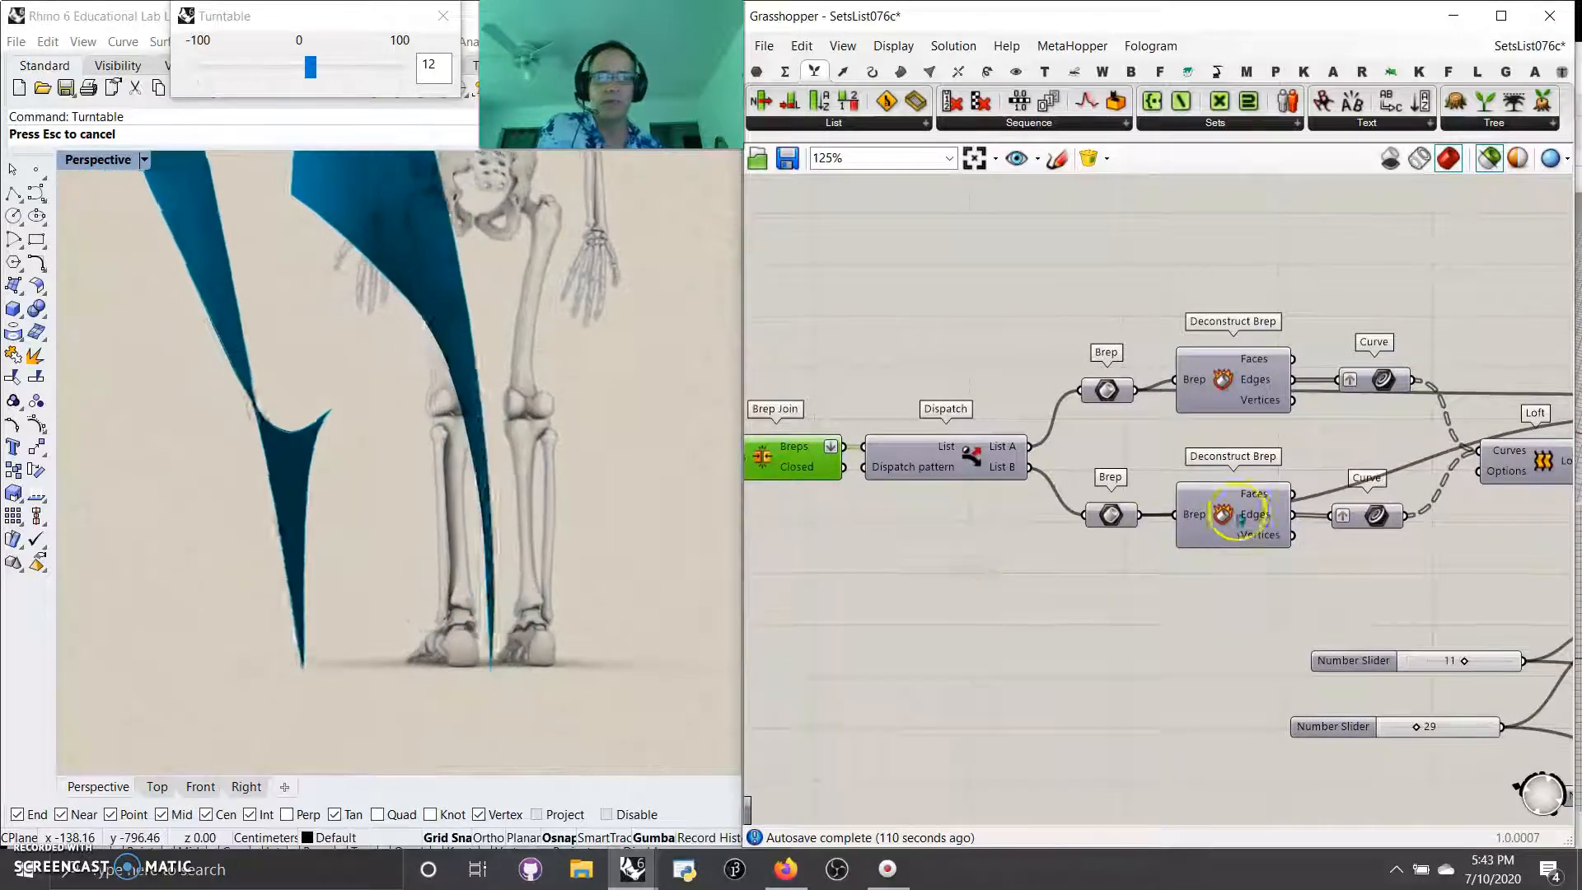
# Step: Inspect the two Deconstruct Brep components after the Dispatch and follow their edge curves to the next Loft and Merge
pyautogui.click(1234, 524)
pyautogui.click(1234, 385)
pyautogui.moveTo(1338, 425); pyautogui.dragTo(946, 501, button='right')
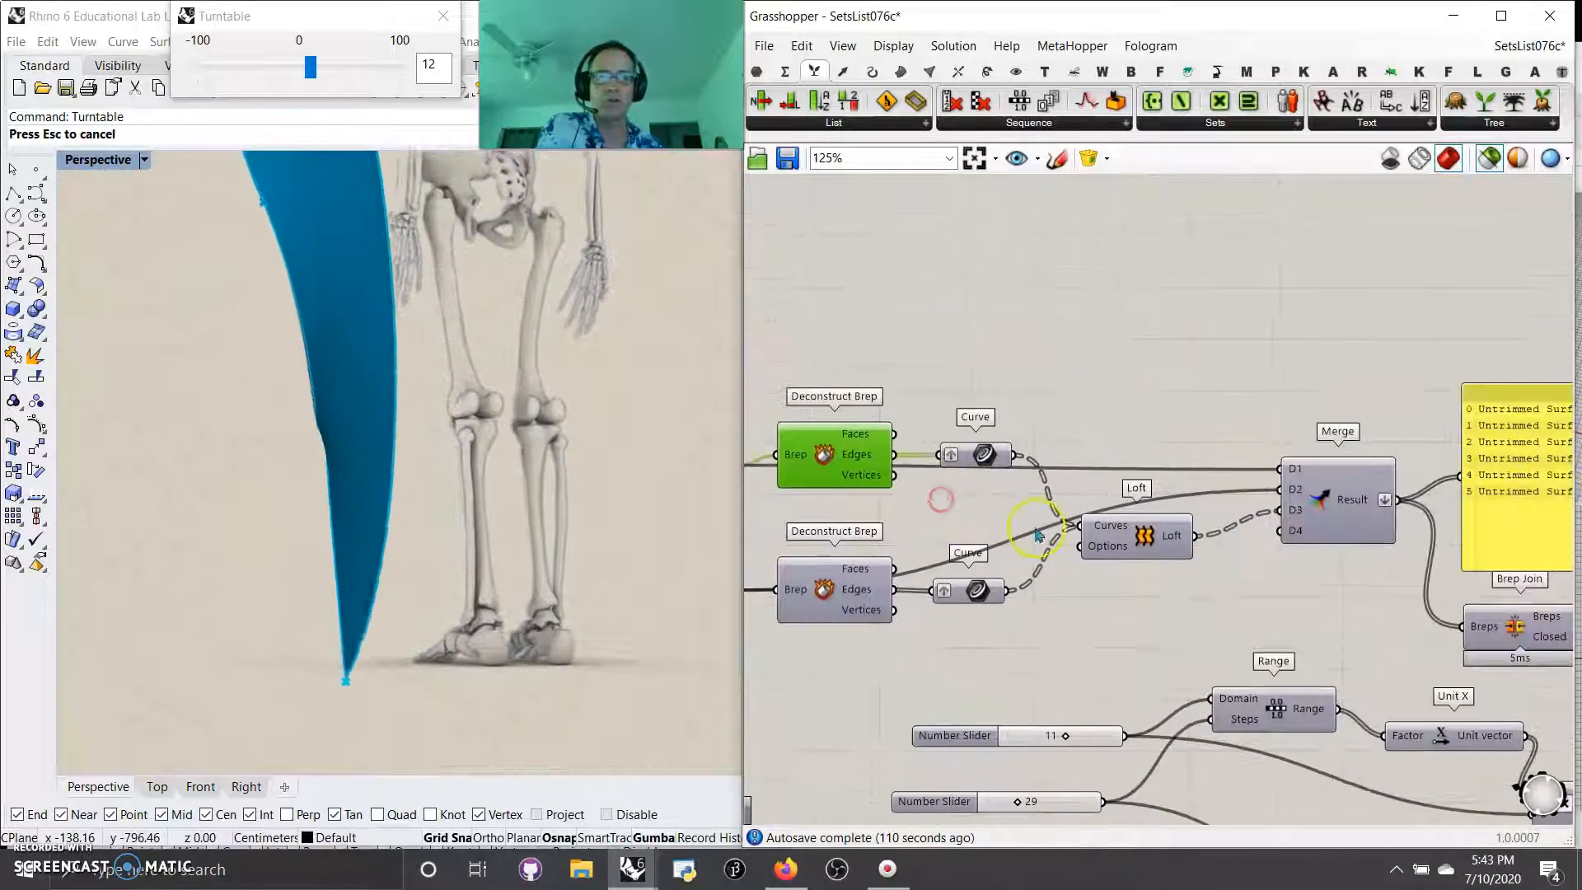
# Step: Preview the Loft between the two edge Curve parameters and the Brep Join after the Merge
pyautogui.click(1137, 535)
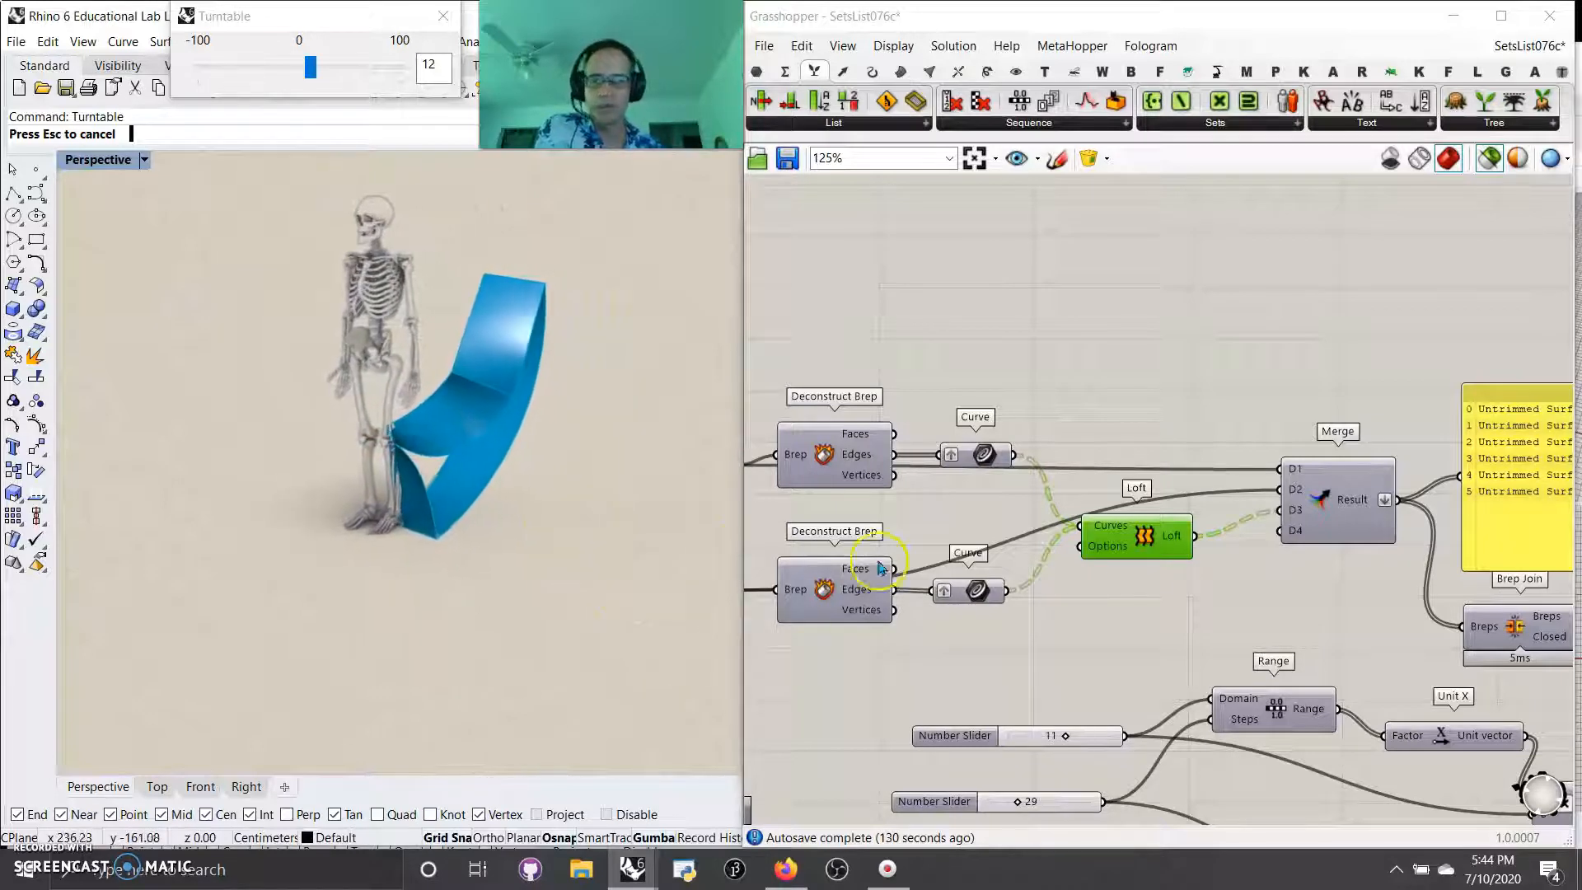
pyautogui.moveTo(1165, 593); pyautogui.dragTo(865, 448, button='right')
pyautogui.click(1212, 483)
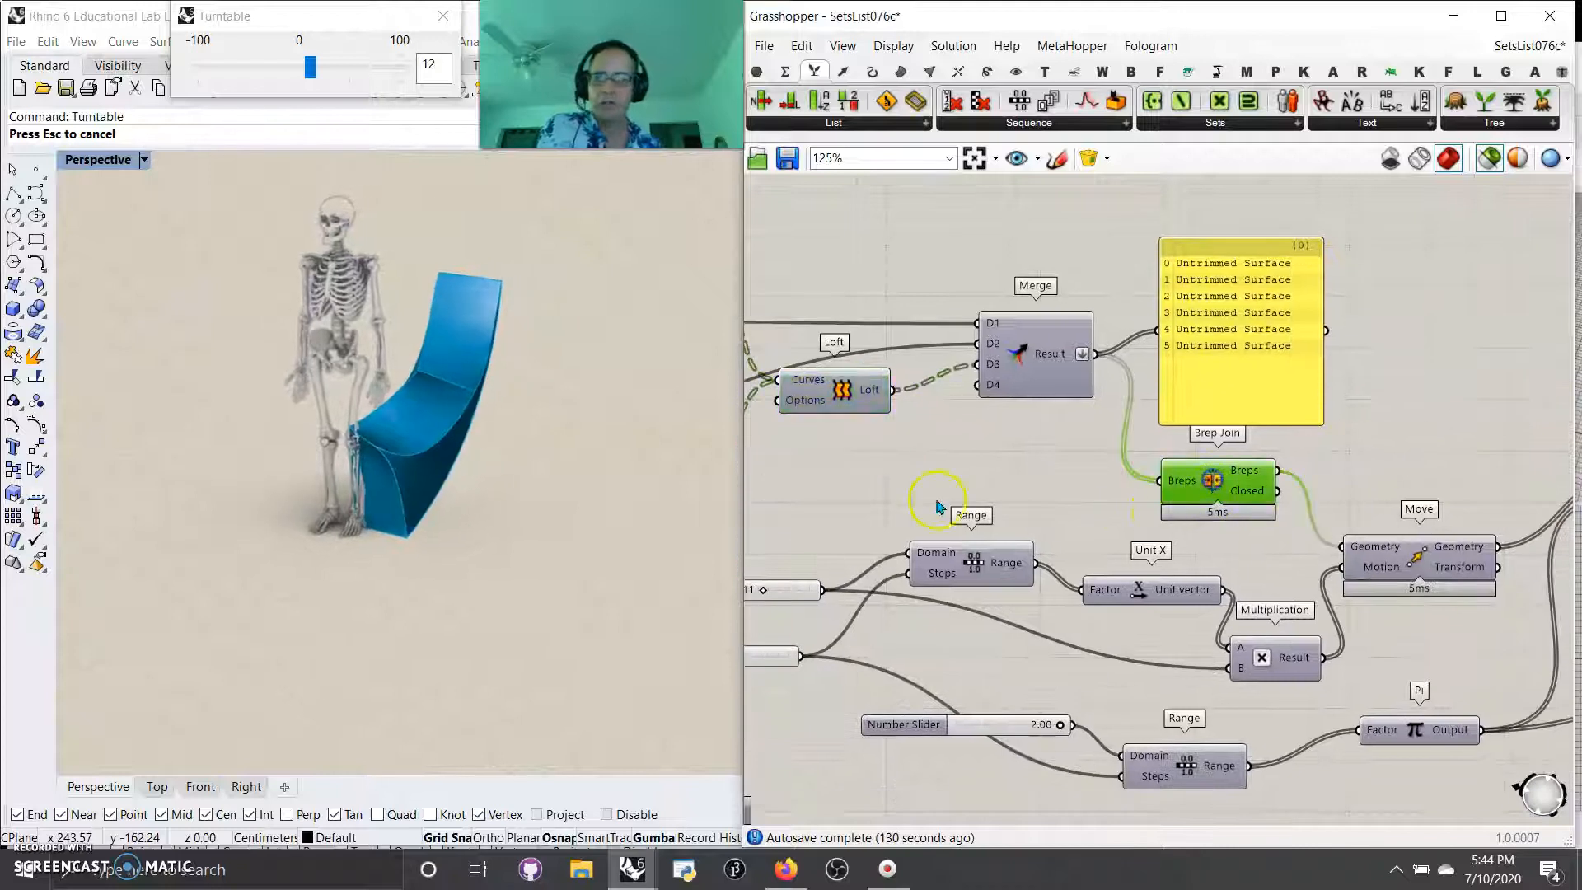
# Step: Preview the last Rotate 3D before the Solid Union and examine its rotated copies in the perspective view
pyautogui.moveTo(1121, 539); pyautogui.dragTo(944, 386, button='right')
pyautogui.scroll(-3, 977, 412)
pyautogui.moveTo(1129, 458); pyautogui.dragTo(1048, 508, button='right')
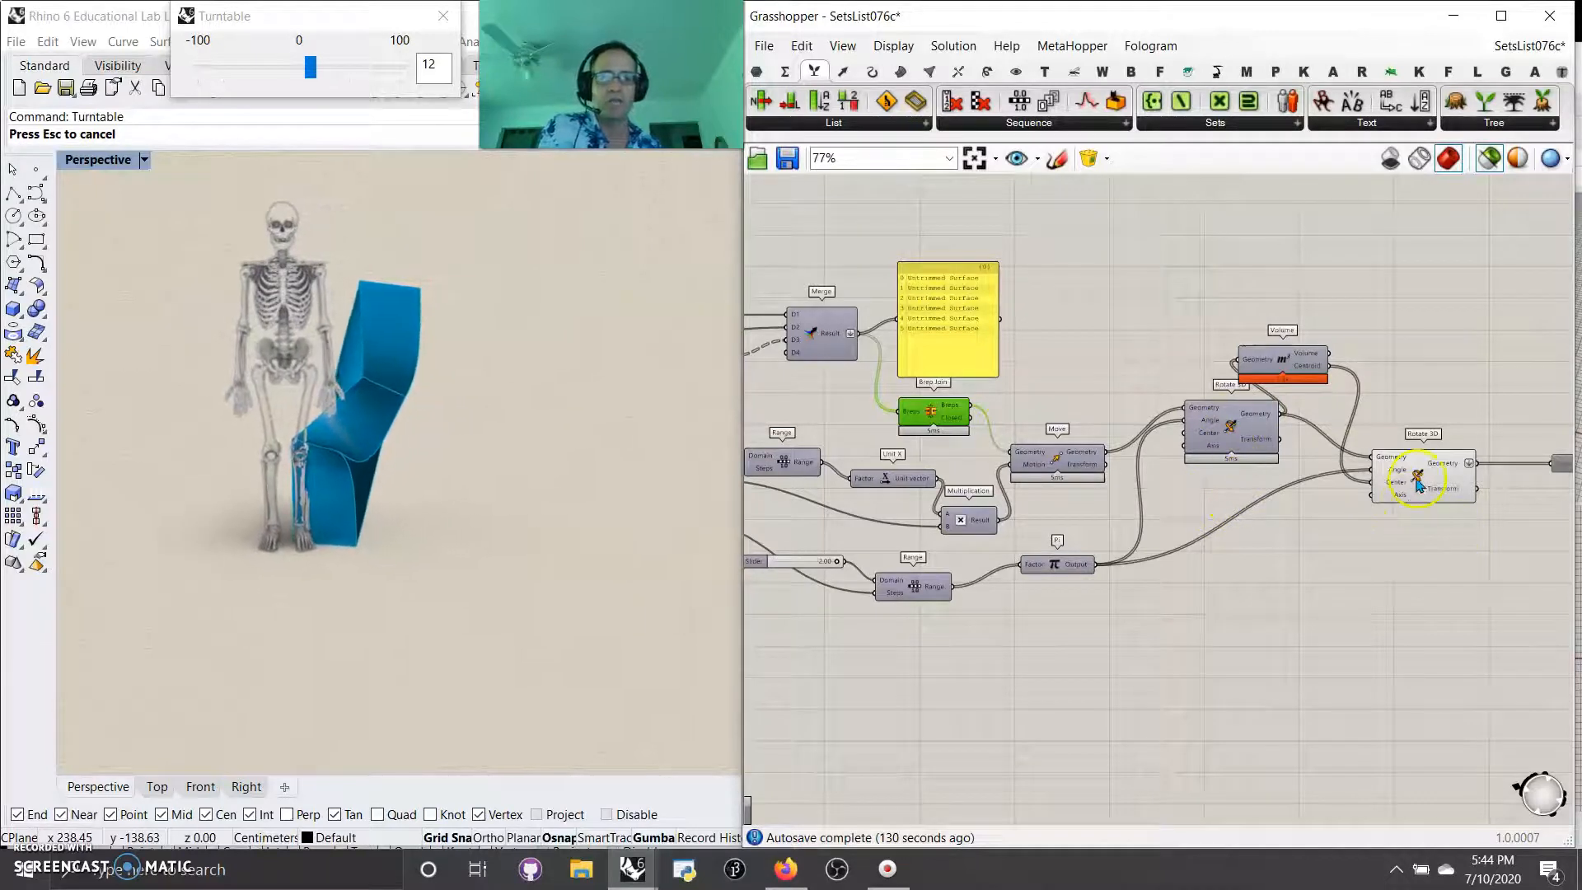
pyautogui.moveTo(1396, 598); pyautogui.dragTo(1101, 602, button='right')
pyautogui.scroll(3, 1317, 510)
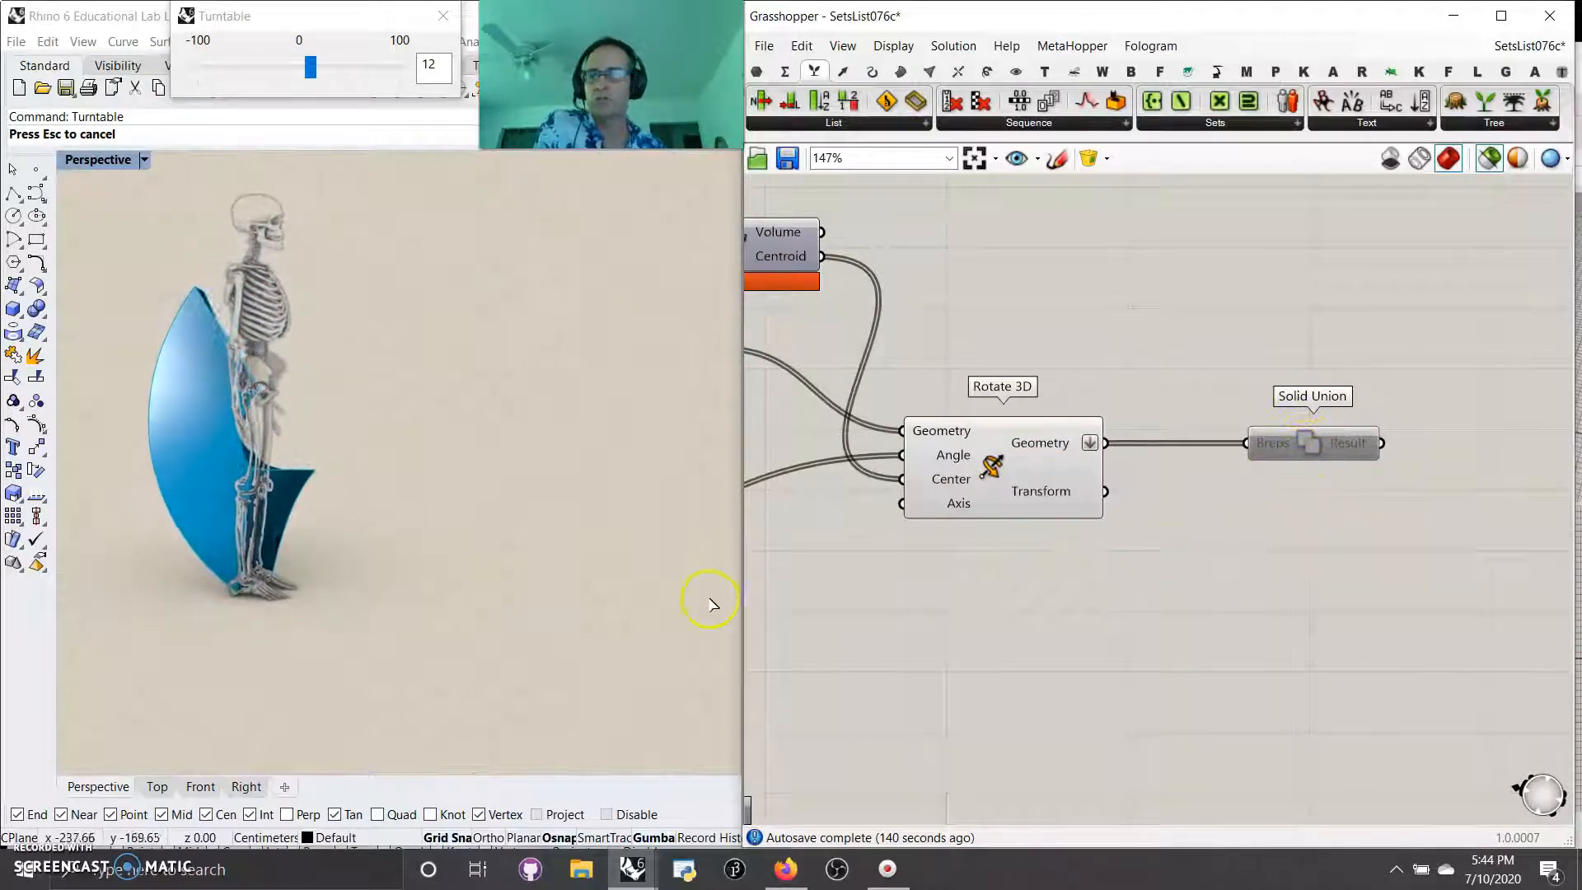
pyautogui.click(1073, 479)
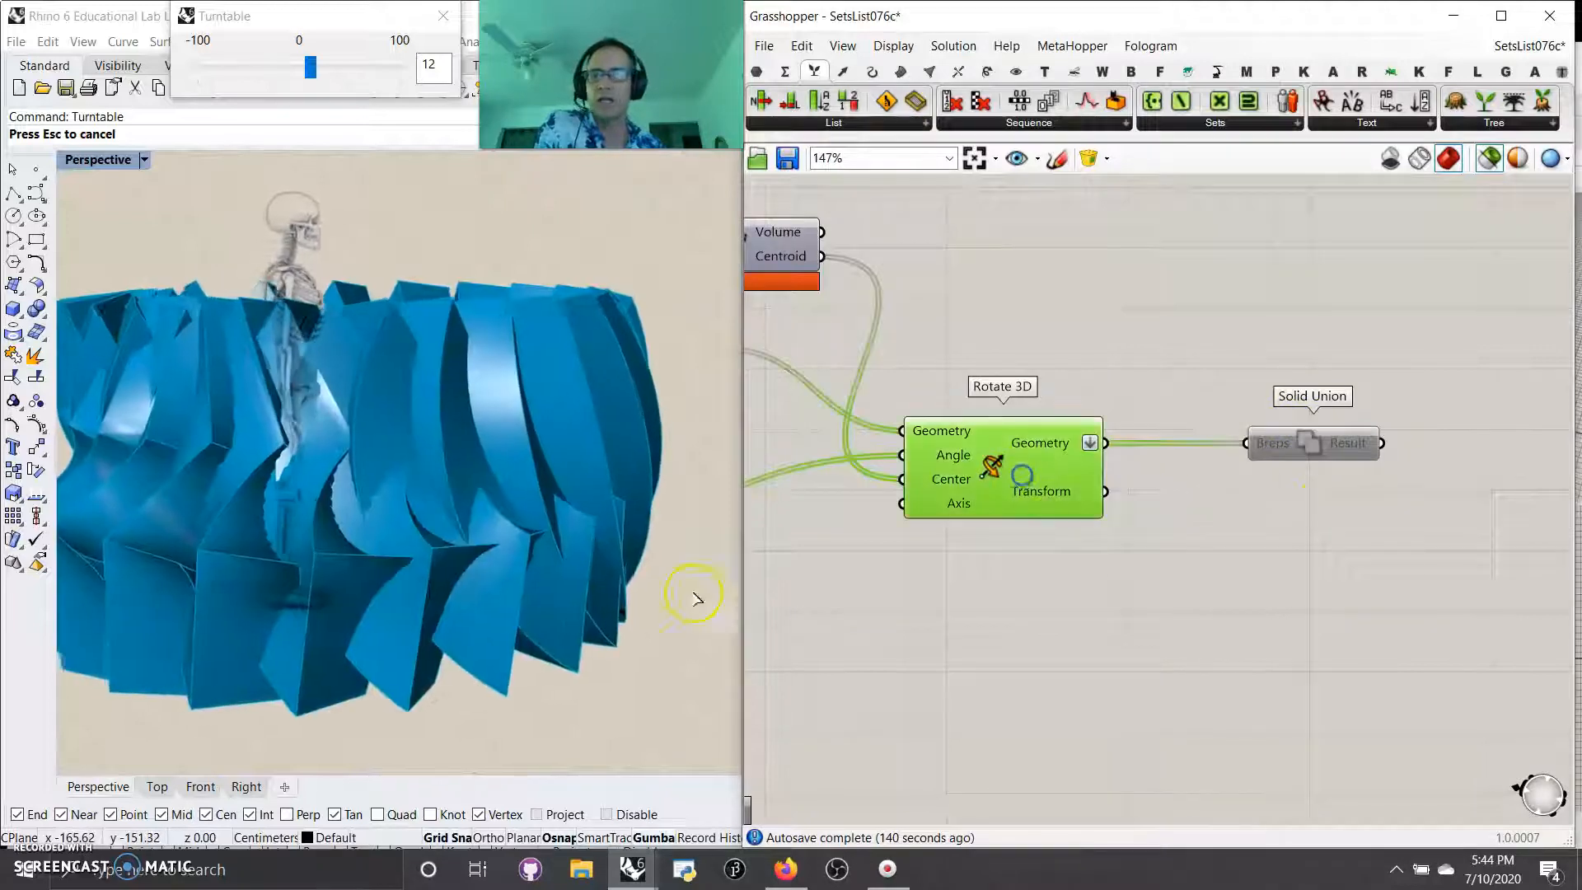
pyautogui.moveTo(427, 554); pyautogui.dragTo(458, 565, button='right')
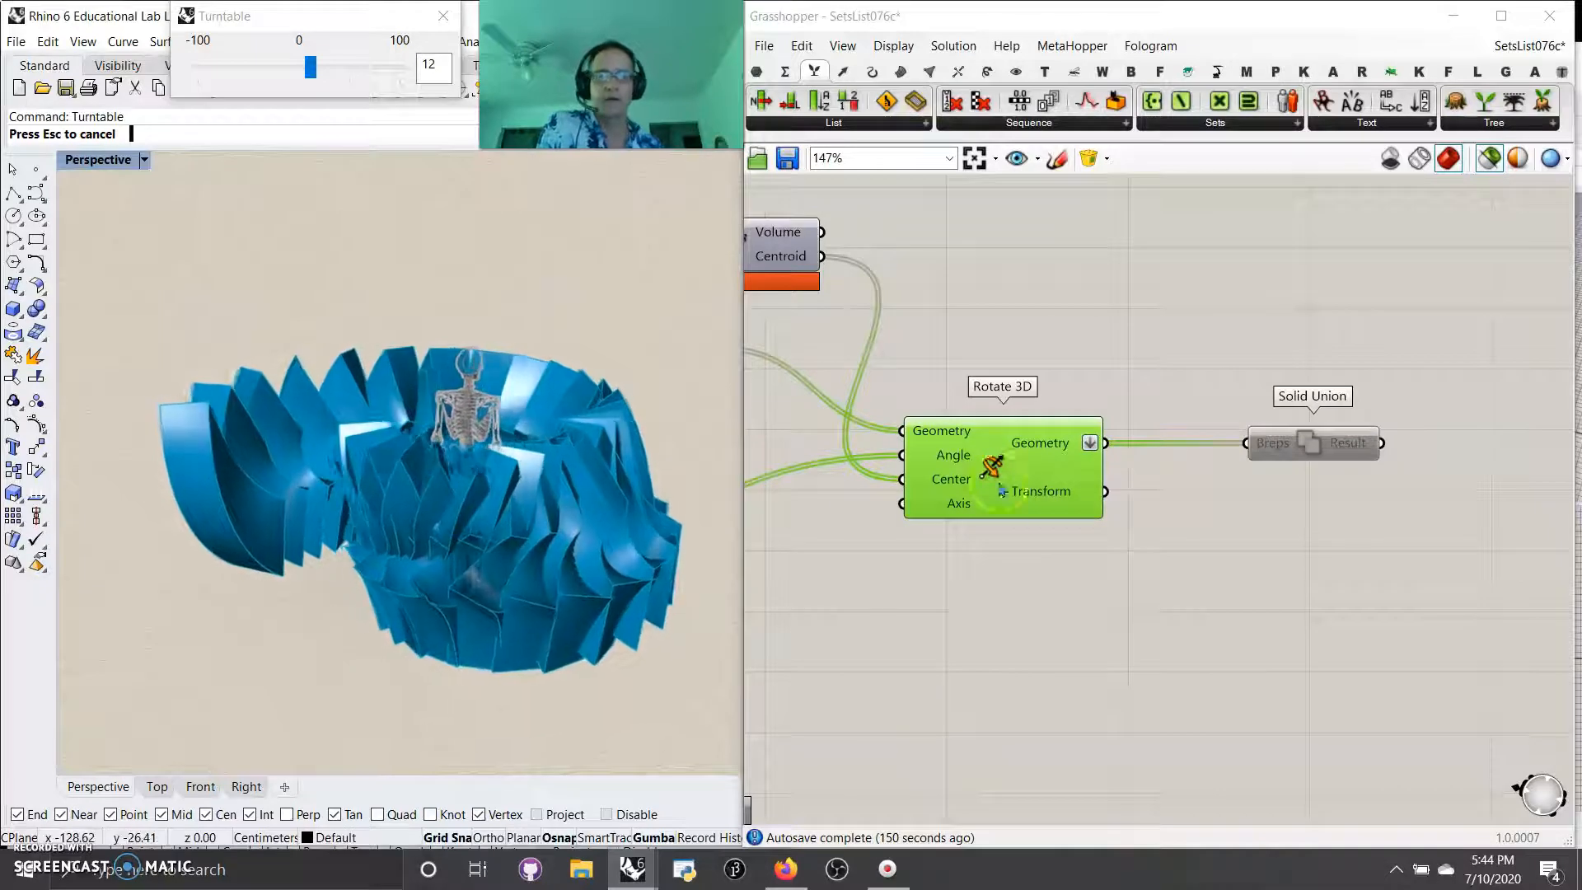
# Step: Trace the definition back from the Rotate 3D components and preview the Merge that feeds the Brep Join
pyautogui.scroll(-5, 1170, 621)
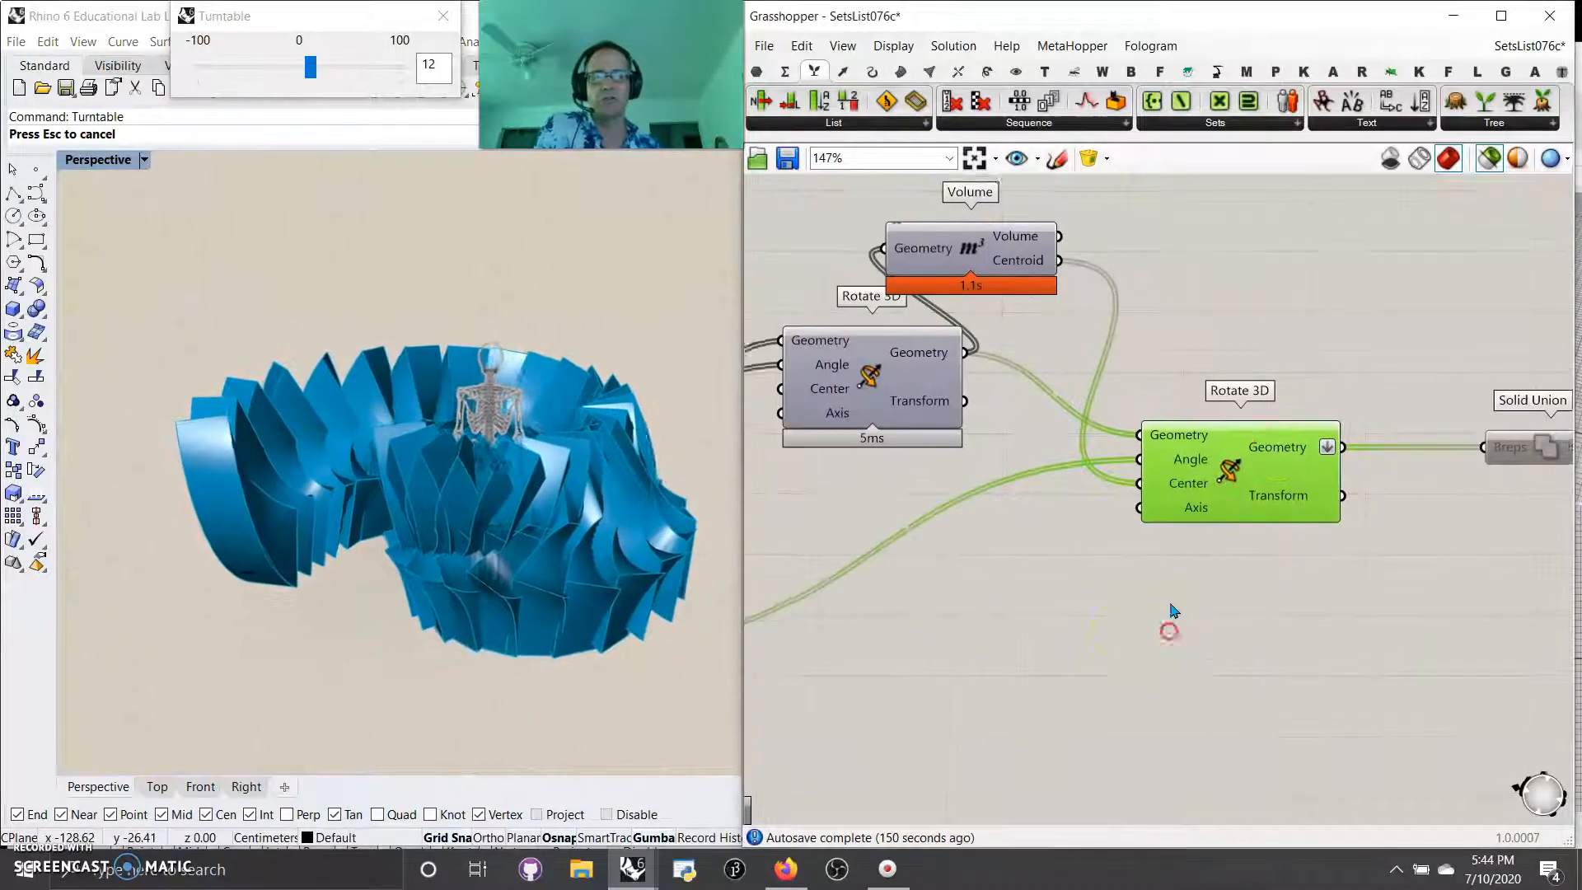
pyautogui.moveTo(1154, 660); pyautogui.dragTo(1310, 607, button='right')
pyautogui.click(973, 354)
pyautogui.scroll(4, 972, 362)
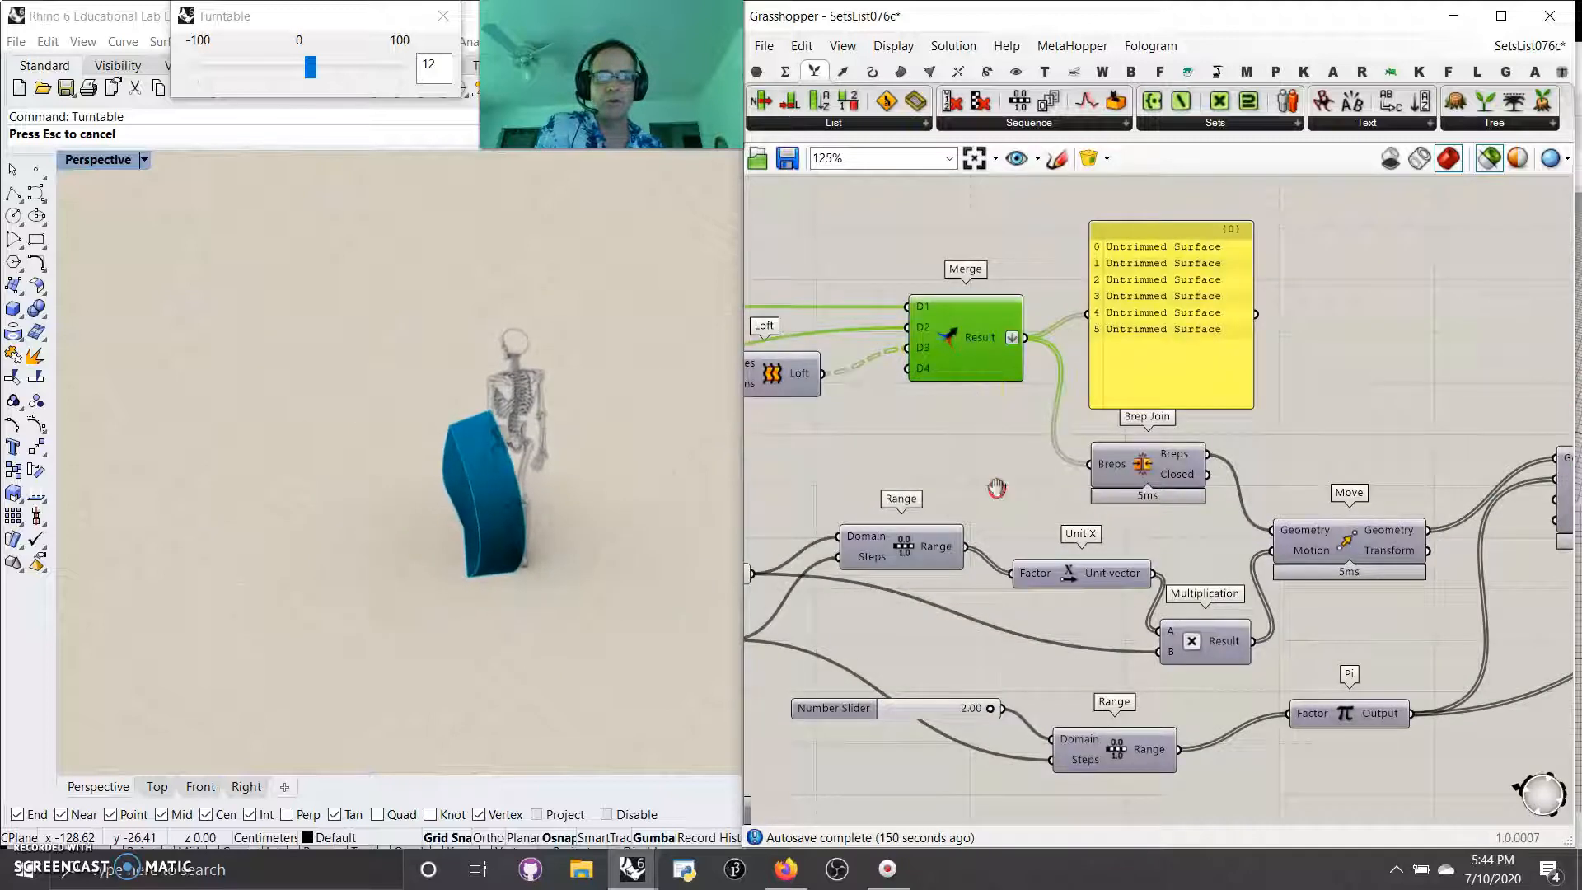
pyautogui.moveTo(997, 488); pyautogui.dragTo(902, 352, button='right')
pyautogui.click(1040, 326)
# Step: With the solver locked, set the Number Slider feeding both Range steps to 3, and unlock the solver to preview the full geometry
pyautogui.moveTo(1080, 476); pyautogui.dragTo(840, 383, button='right')
pyautogui.moveTo(1413, 495); pyautogui.dragTo(1021, 610, button='right')
pyautogui.scroll(-2, 1186, 538)
pyautogui.moveTo(1210, 633); pyautogui.dragTo(1105, 610, button='right')
pyautogui.moveTo(967, 593); pyautogui.dragTo(1236, 541, button='right')
pyautogui.moveTo(970, 613); pyautogui.dragTo(1173, 643, button='right')
pyautogui.moveTo(937, 649); pyautogui.dragTo(1160, 706, button='right')
pyautogui.moveTo(834, 597); pyautogui.dragTo(1174, 671, button='right')
pyautogui.moveTo(1032, 599); pyautogui.dragTo(1225, 636, button='right')
pyautogui.moveTo(938, 661); pyautogui.dragTo(1233, 655, button='right')
pyautogui.moveTo(876, 689); pyautogui.dragTo(1229, 711, button='right')
pyautogui.moveTo(908, 640); pyautogui.dragTo(1295, 792, button='right')
pyautogui.moveTo(981, 749); pyautogui.dragTo(1286, 714, button='right')
pyautogui.moveTo(890, 739); pyautogui.dragTo(1190, 762, button='right')
pyautogui.moveTo(898, 651); pyautogui.dragTo(1119, 683, button='right')
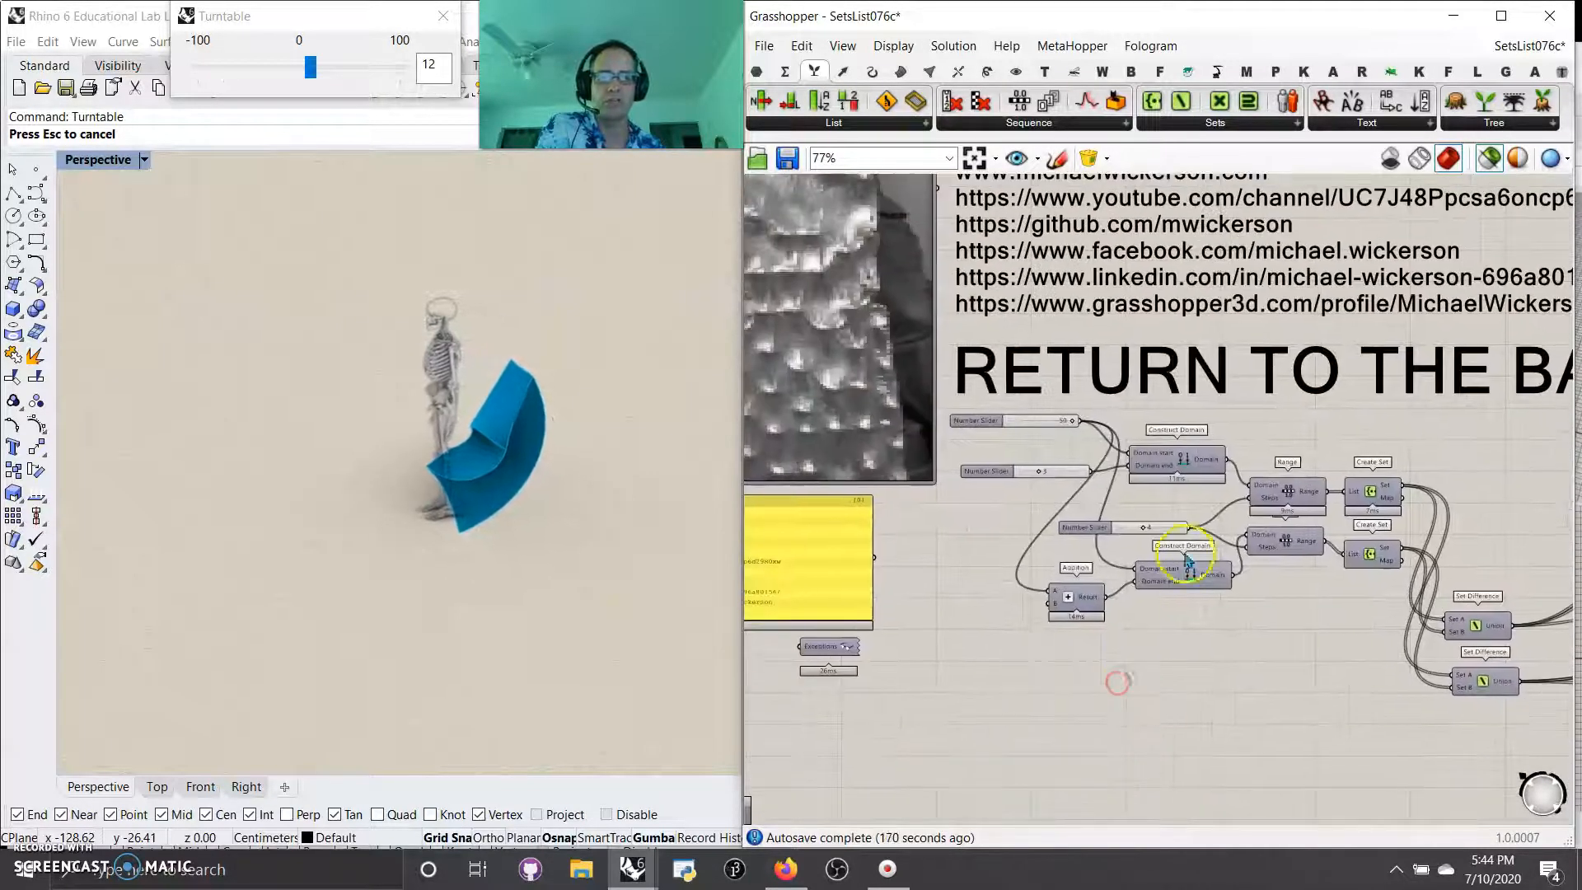
pyautogui.scroll(4, 1187, 559)
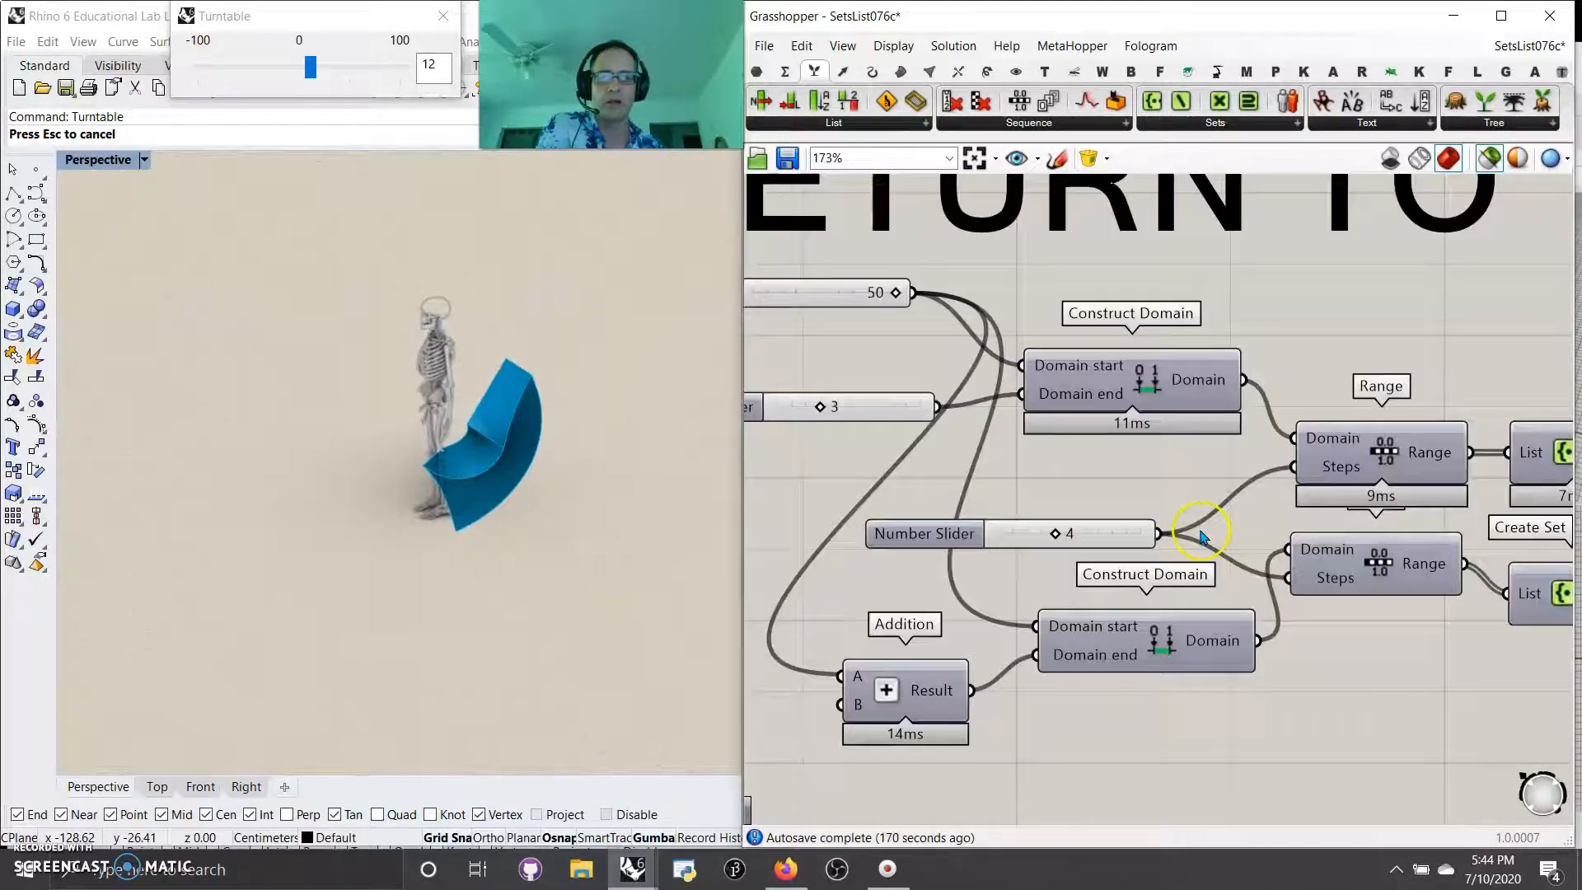
pyautogui.middleClick(1090, 527)
pyautogui.click(1095, 580)
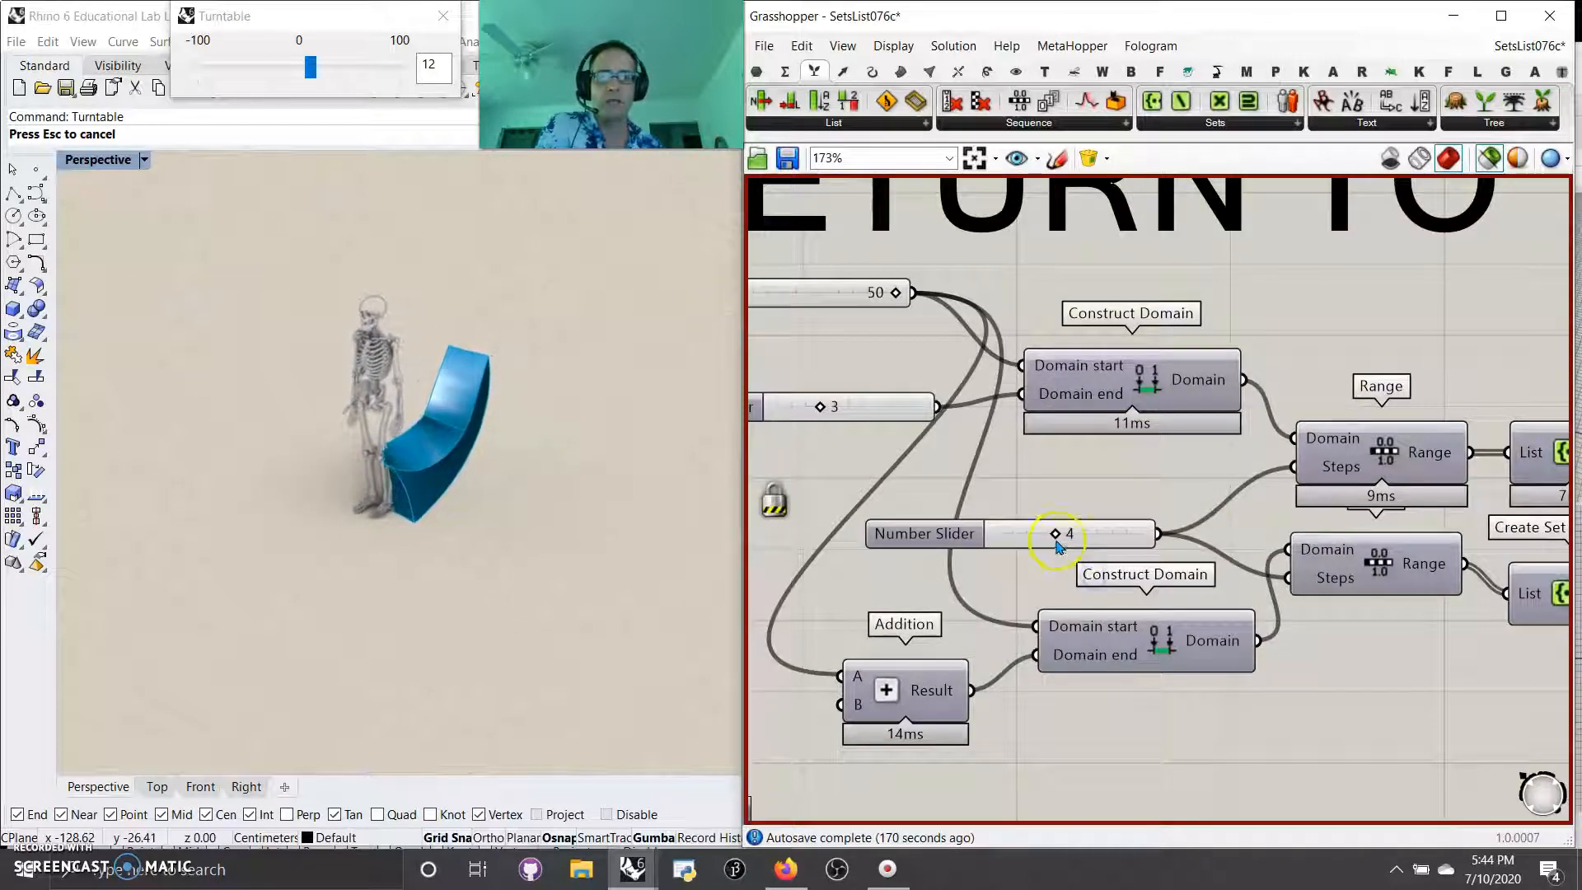
pyautogui.moveTo(1047, 540); pyautogui.dragTo(1094, 534)
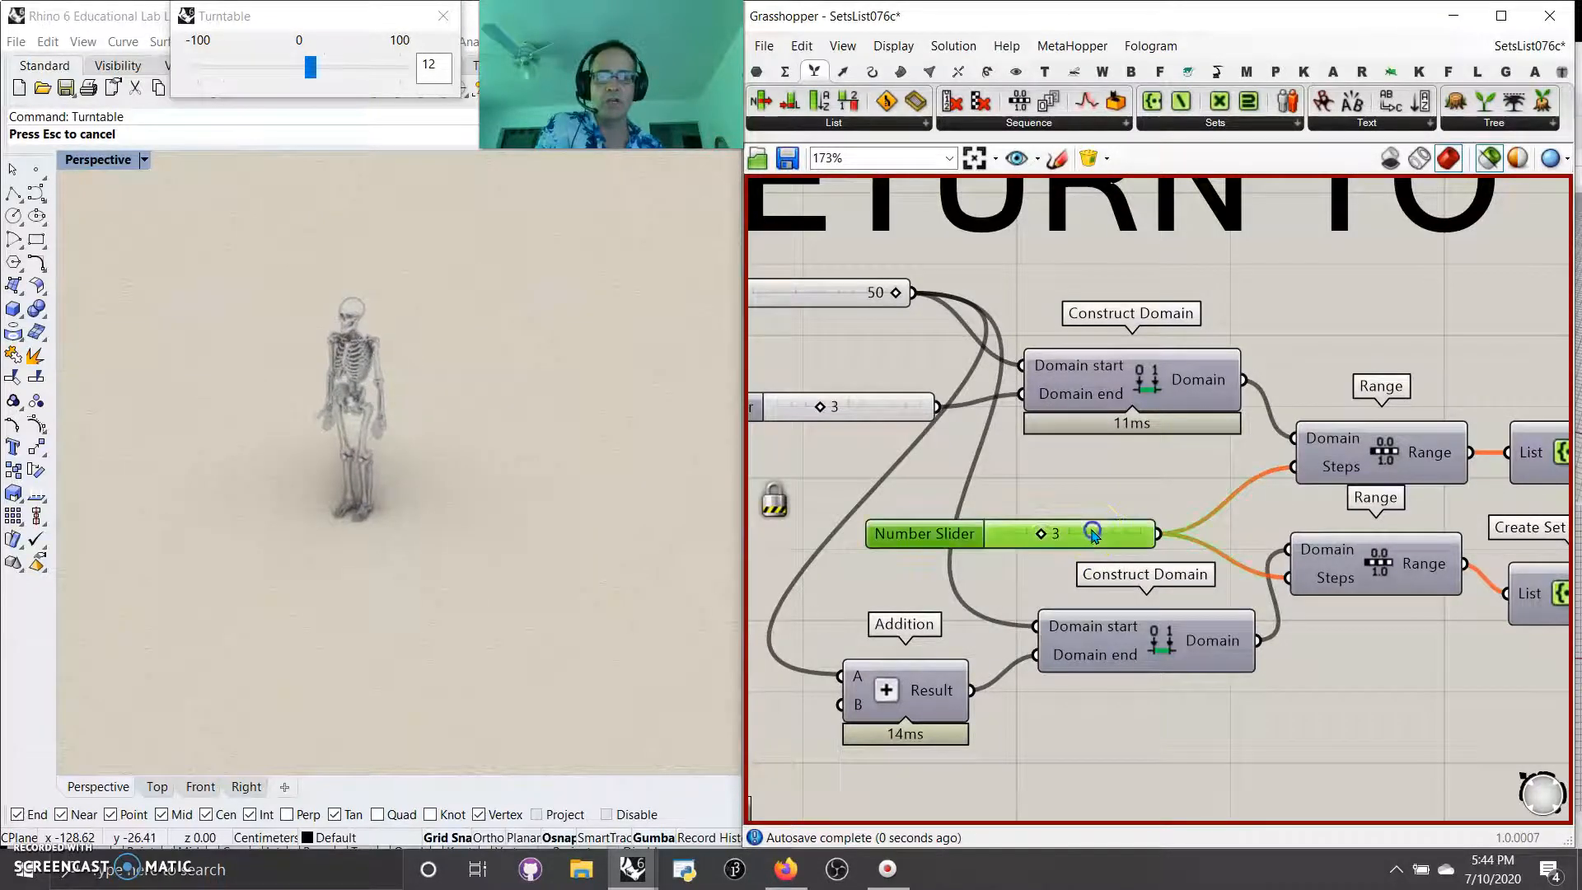
pyautogui.middleClick(1102, 488)
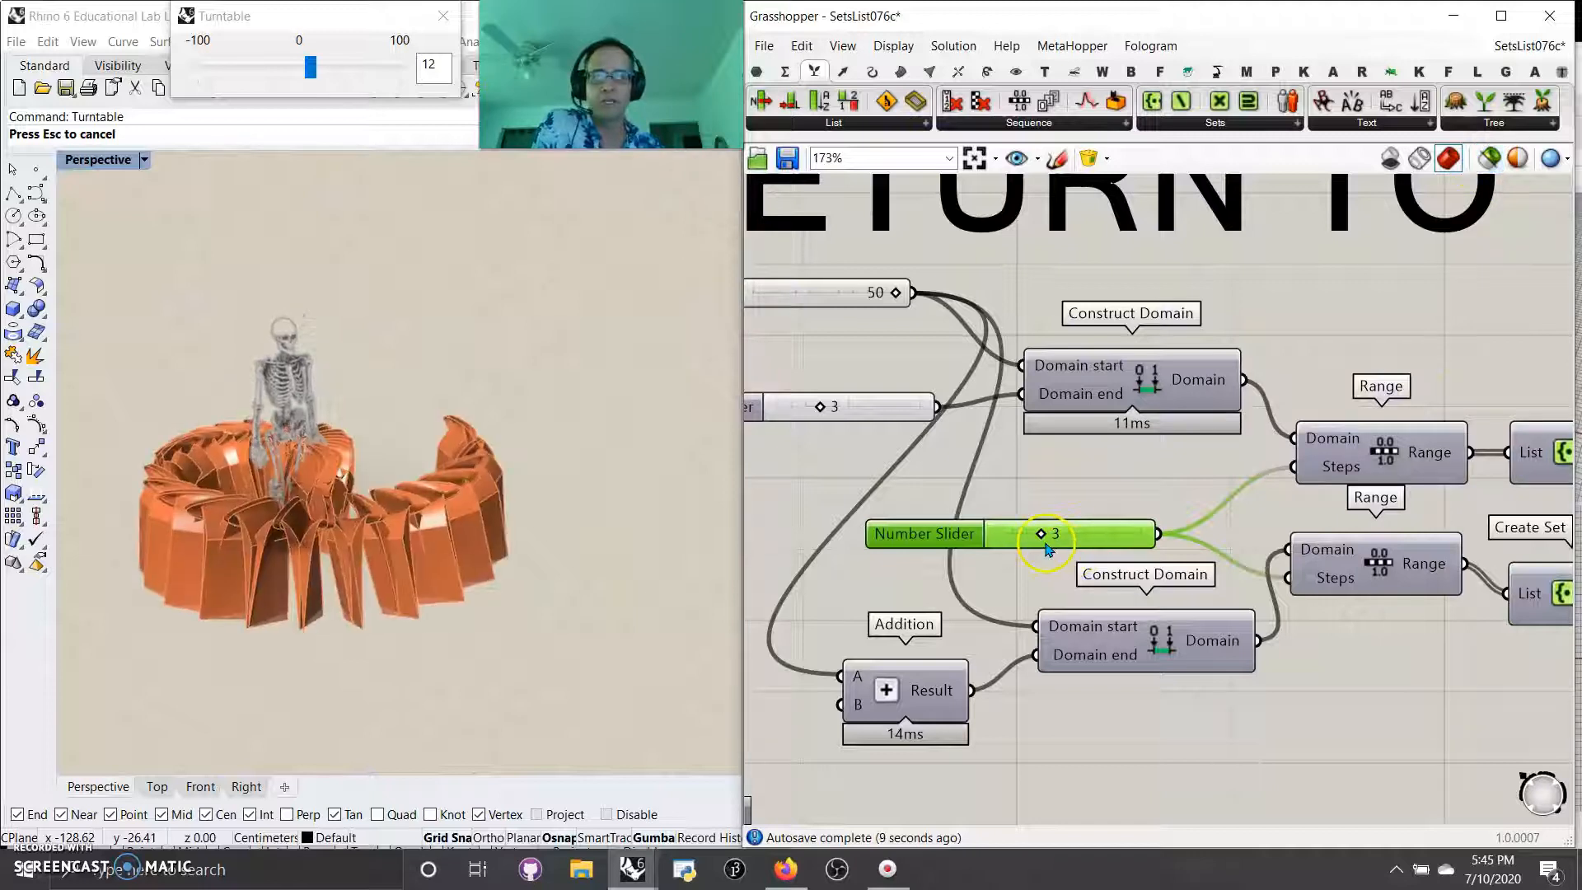
# Step: Examine the recomputed ring of rotated surfaces around the skeleton up close and from several angles
pyautogui.scroll(5, 354, 585)
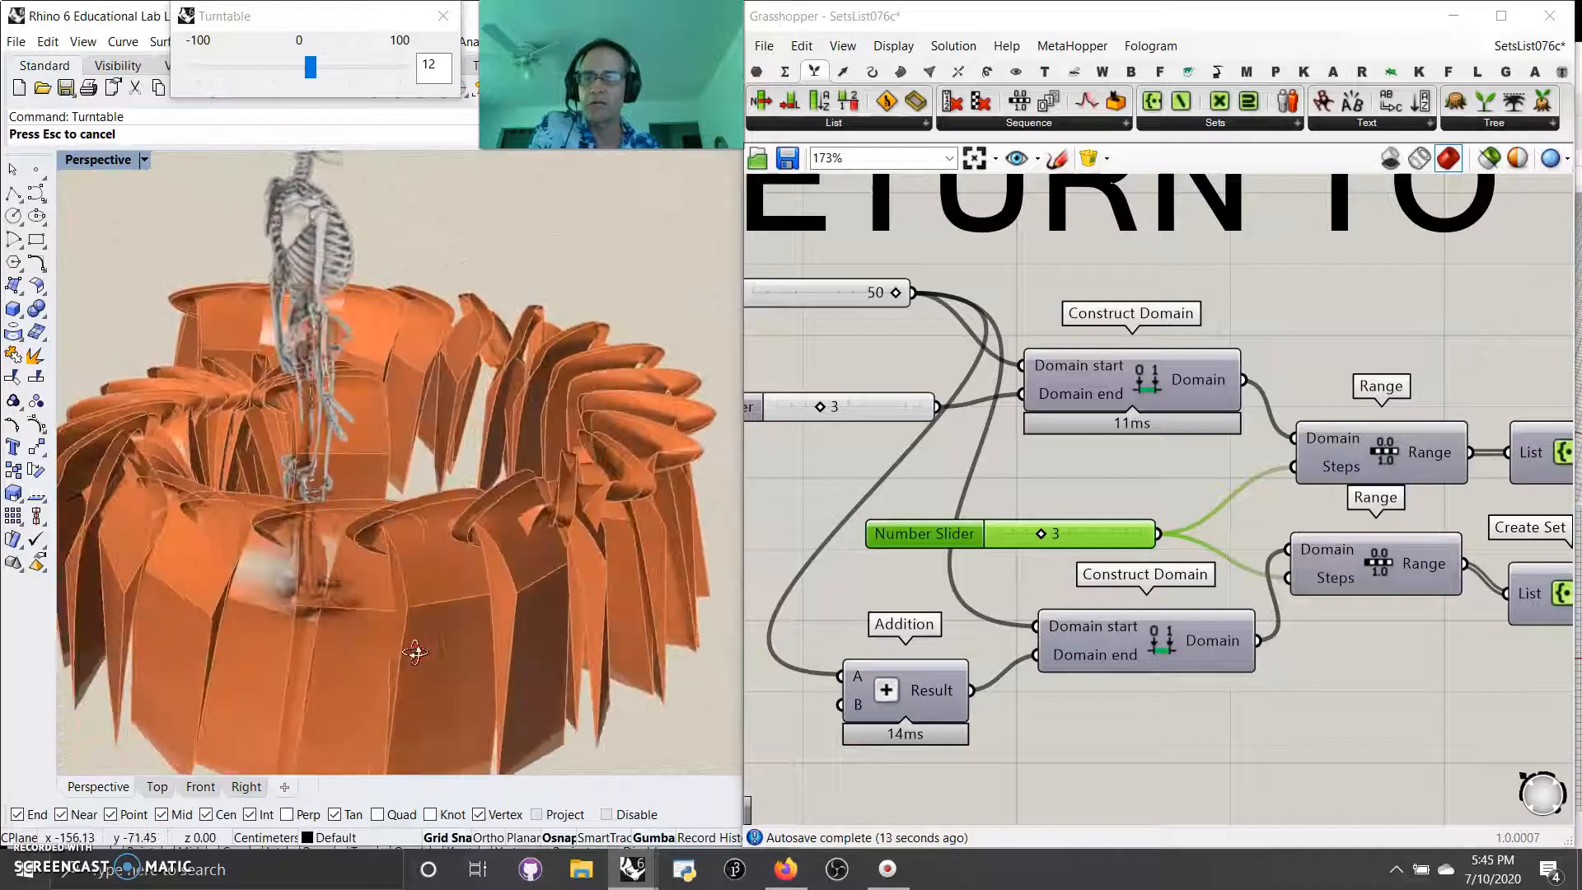
pyautogui.click(418, 665)
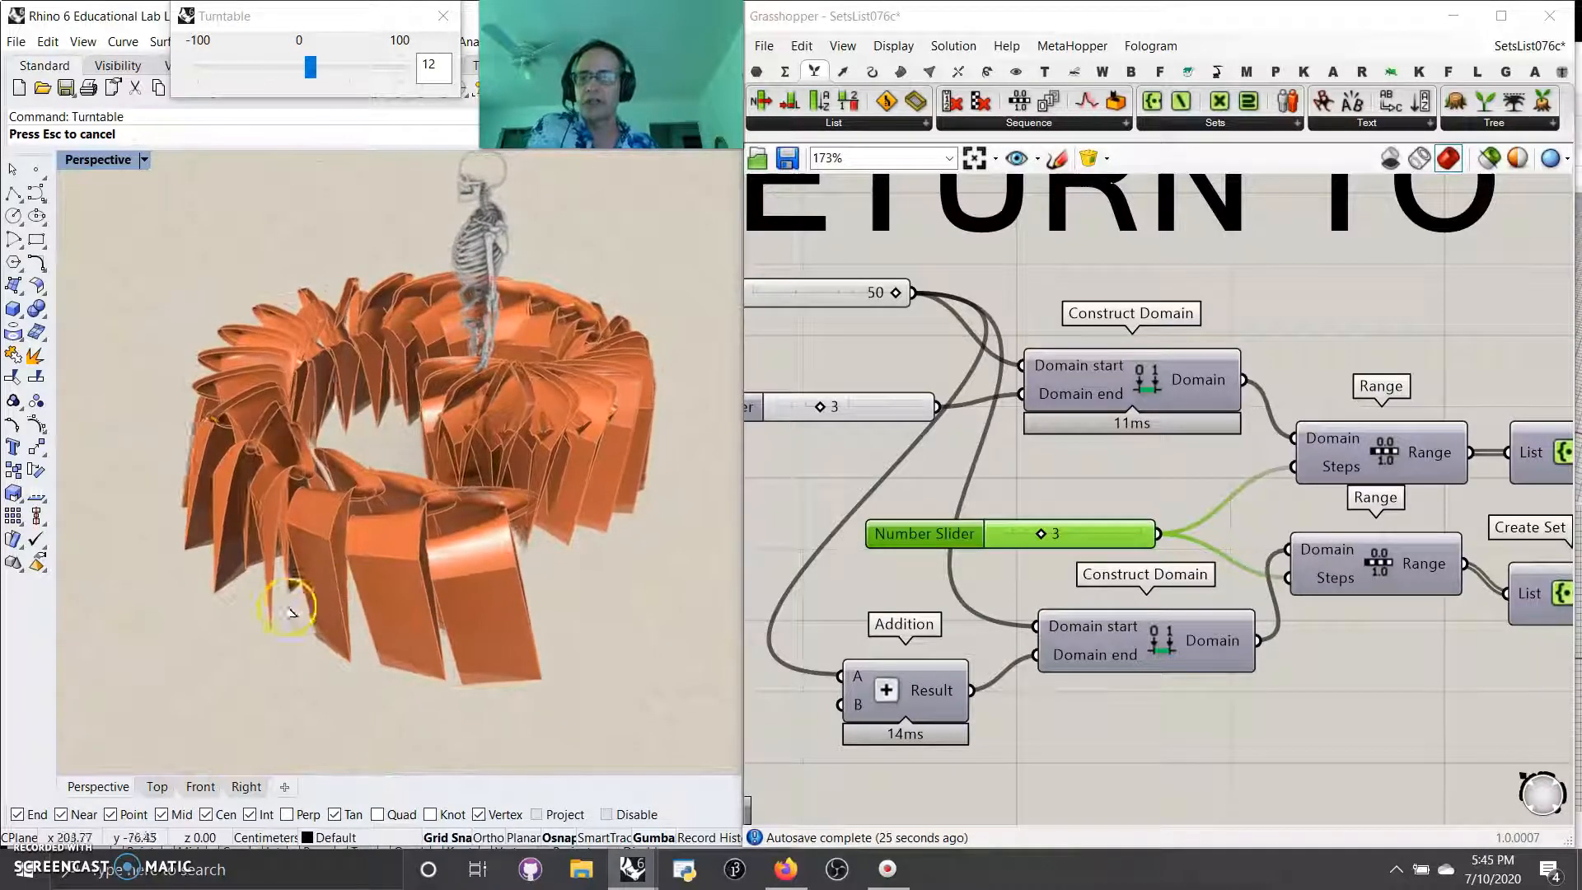
pyautogui.moveTo(435, 453); pyautogui.dragTo(623, 428, button='right')
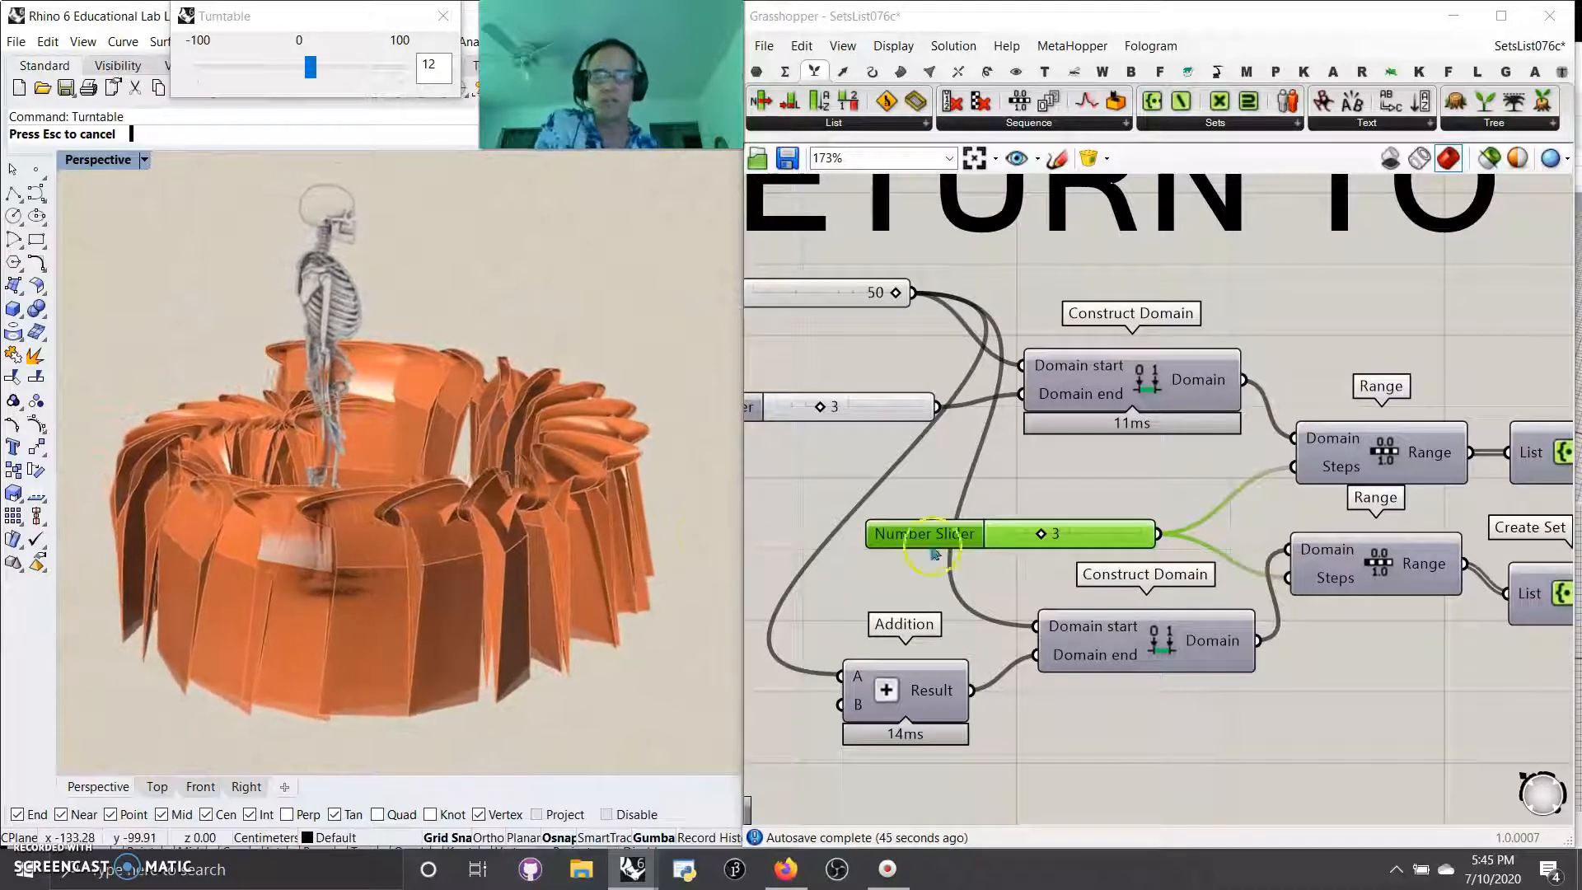
# Step: Set the Number Slider feeding both Range steps to 6 and view the resulting geometry
pyautogui.scroll(-6, 933, 554)
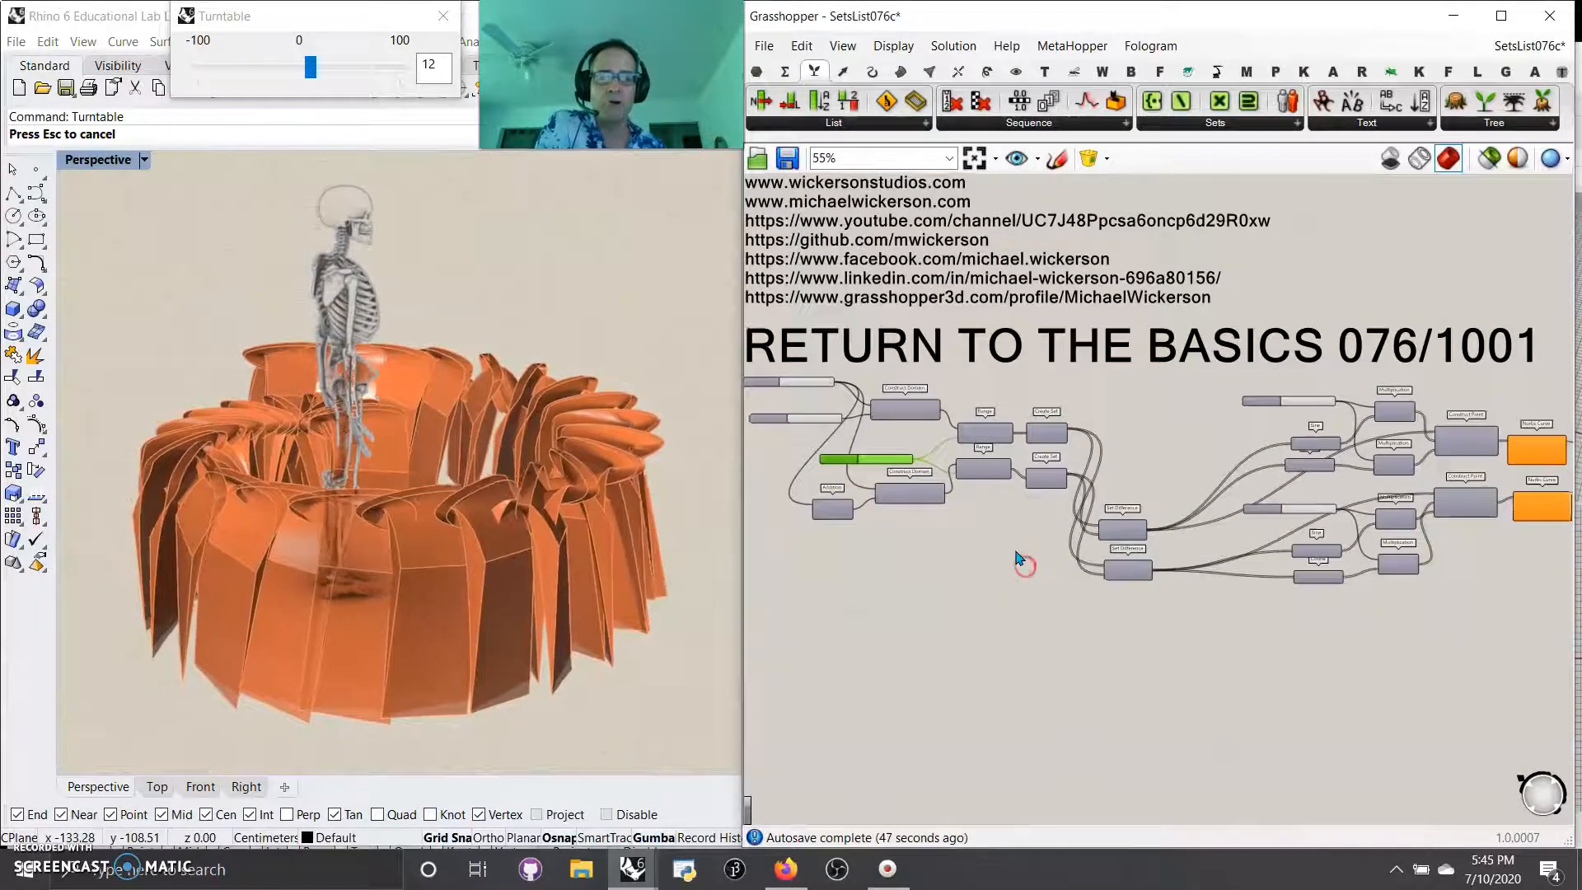
pyautogui.scroll(-2, 1019, 559)
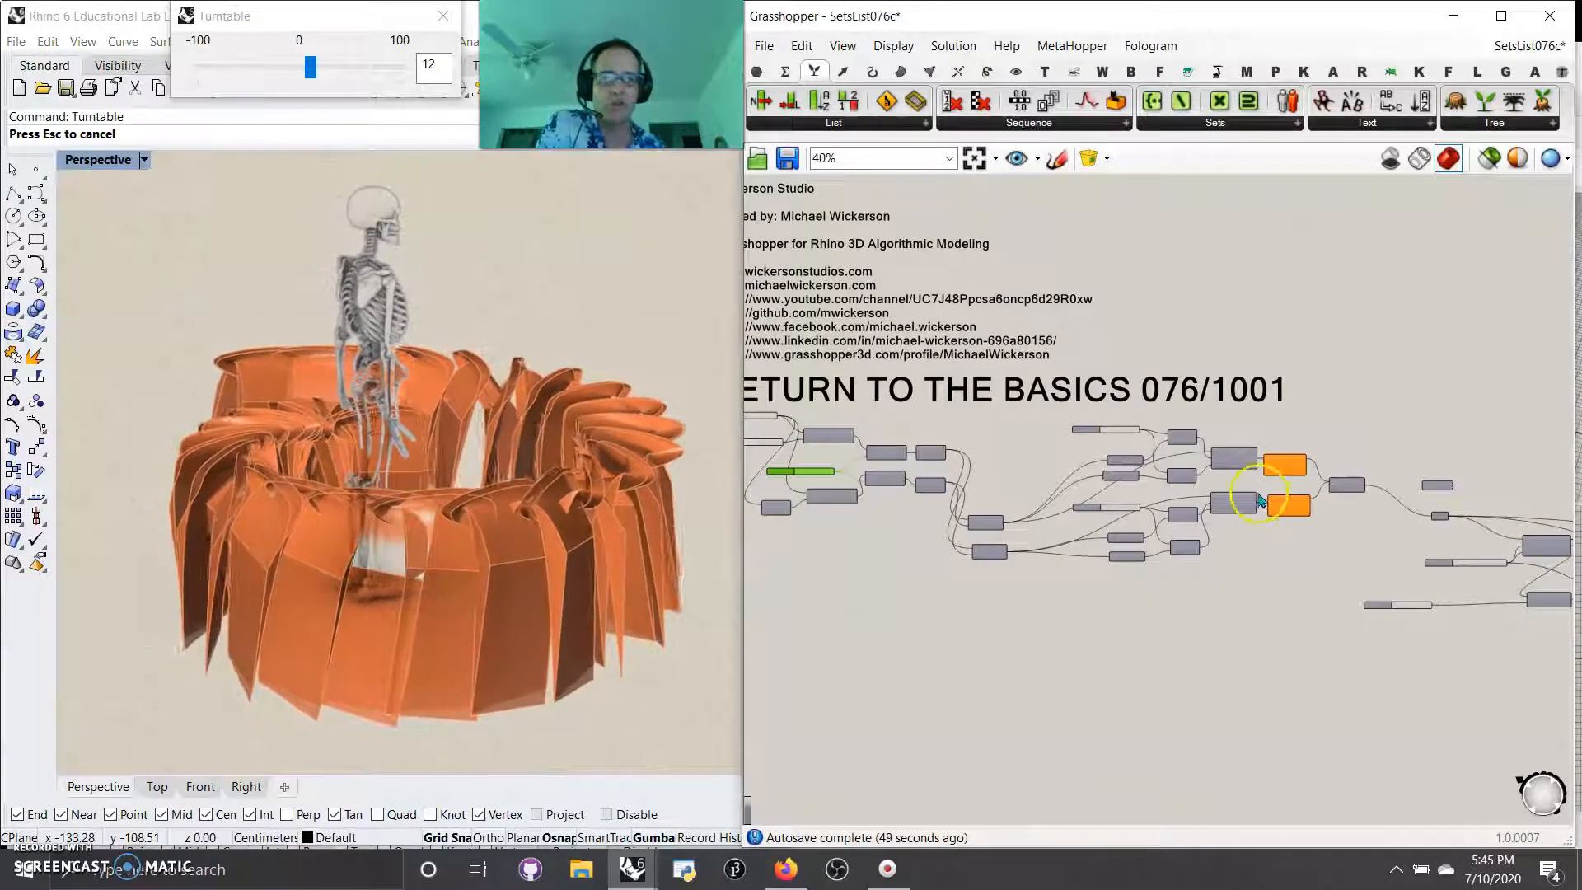
pyautogui.scroll(2, 1273, 523)
pyautogui.scroll(-2, 1287, 511)
pyautogui.scroll(5, 1070, 568)
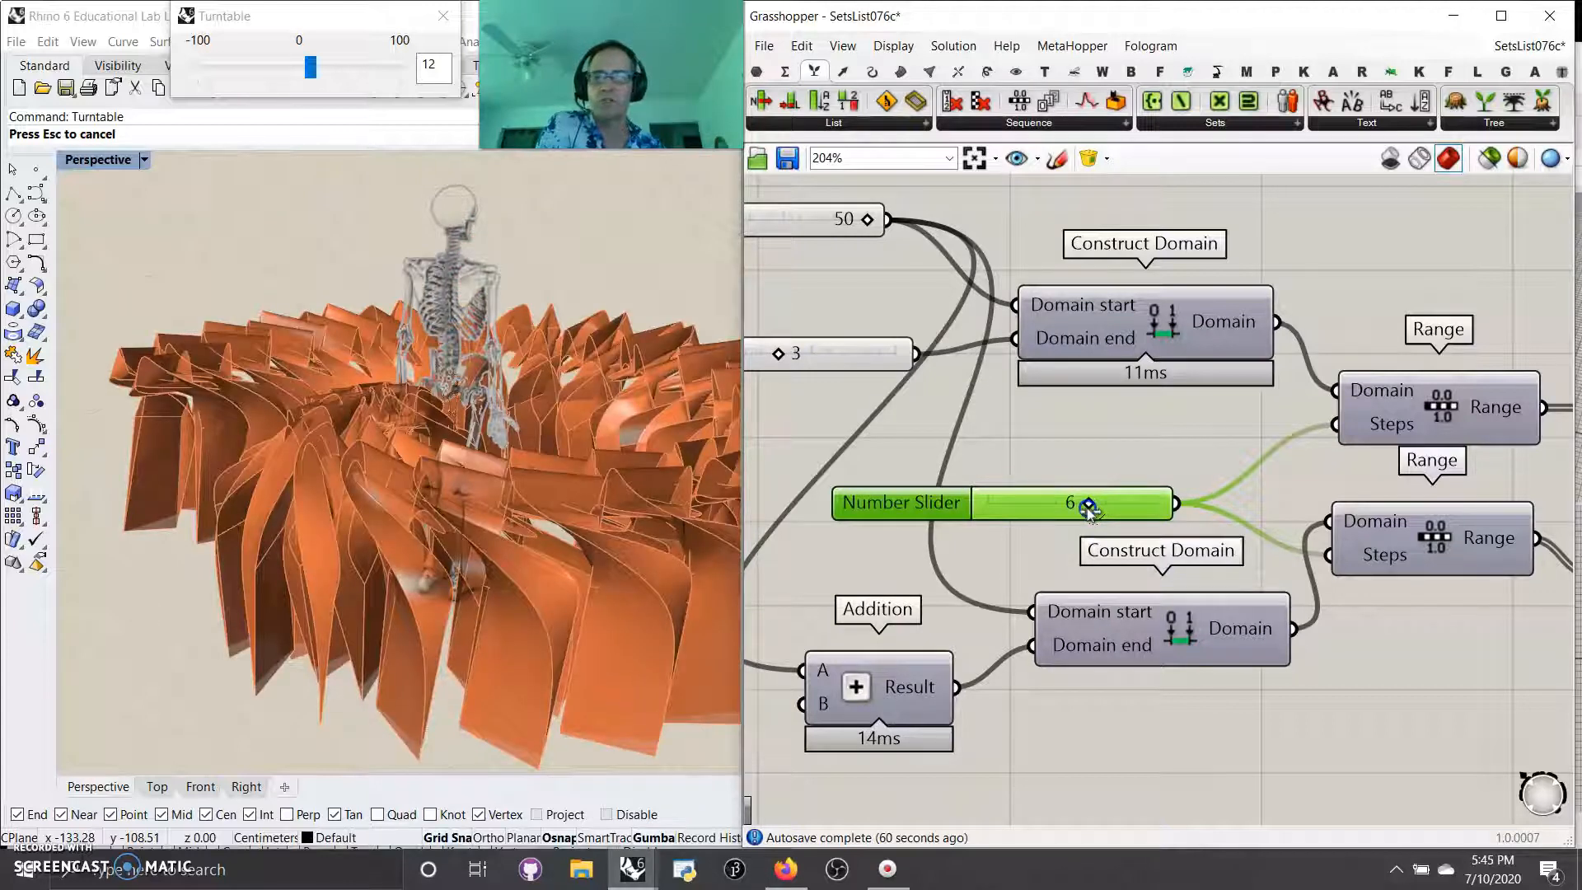
pyautogui.moveTo(676, 587); pyautogui.dragTo(486, 548, button='right')
# Step: Restrict the Range steps slider to even numbers in its rounding settings
pyautogui.rightClick(1045, 505)
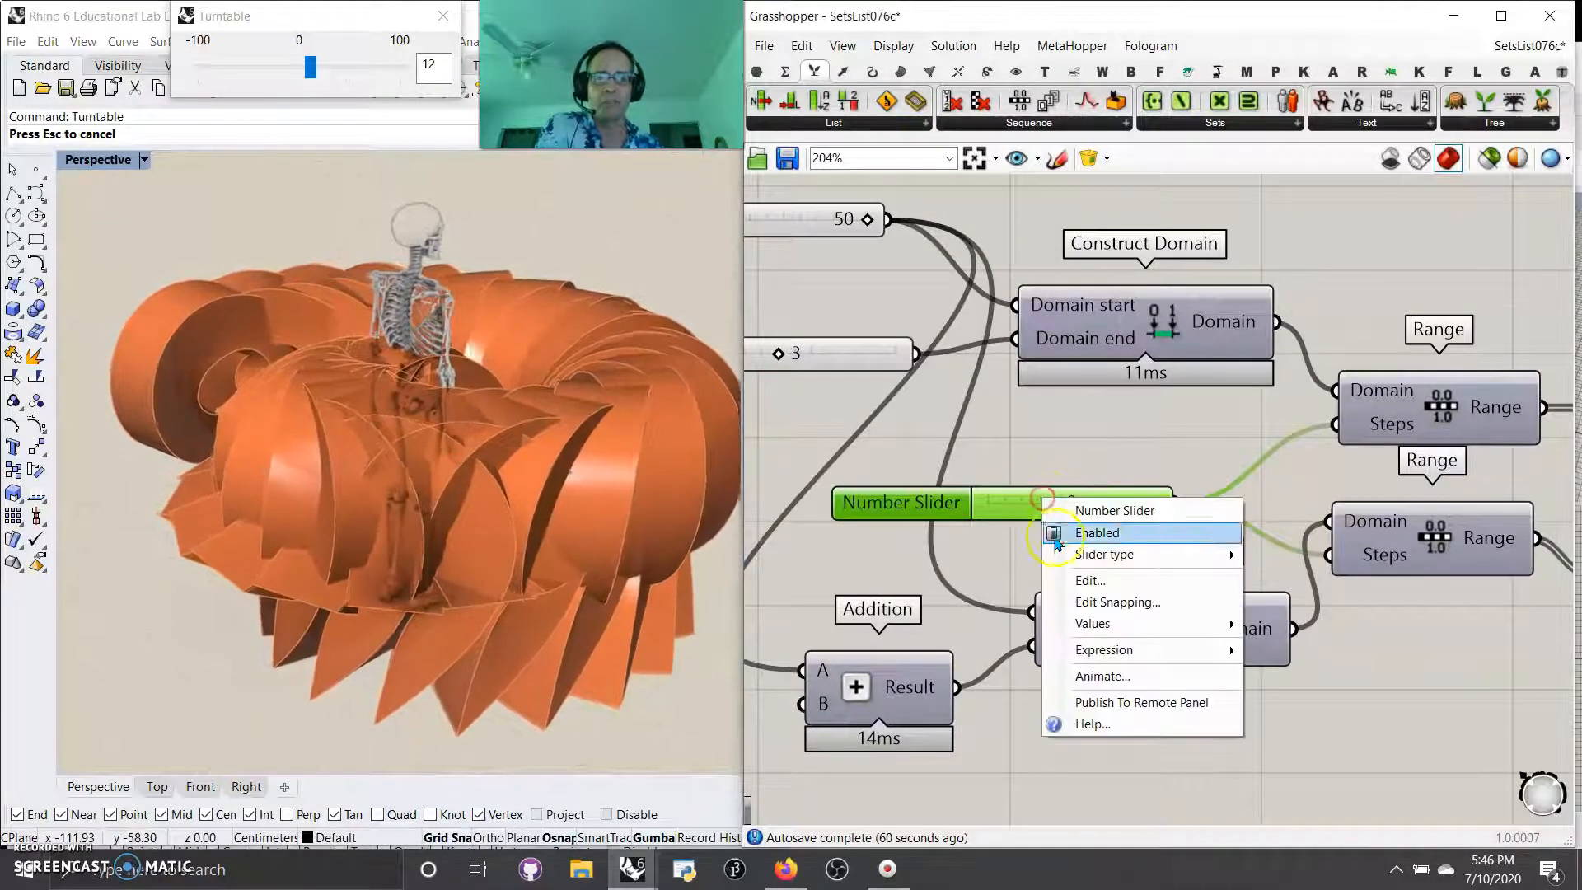
pyautogui.click(1088, 581)
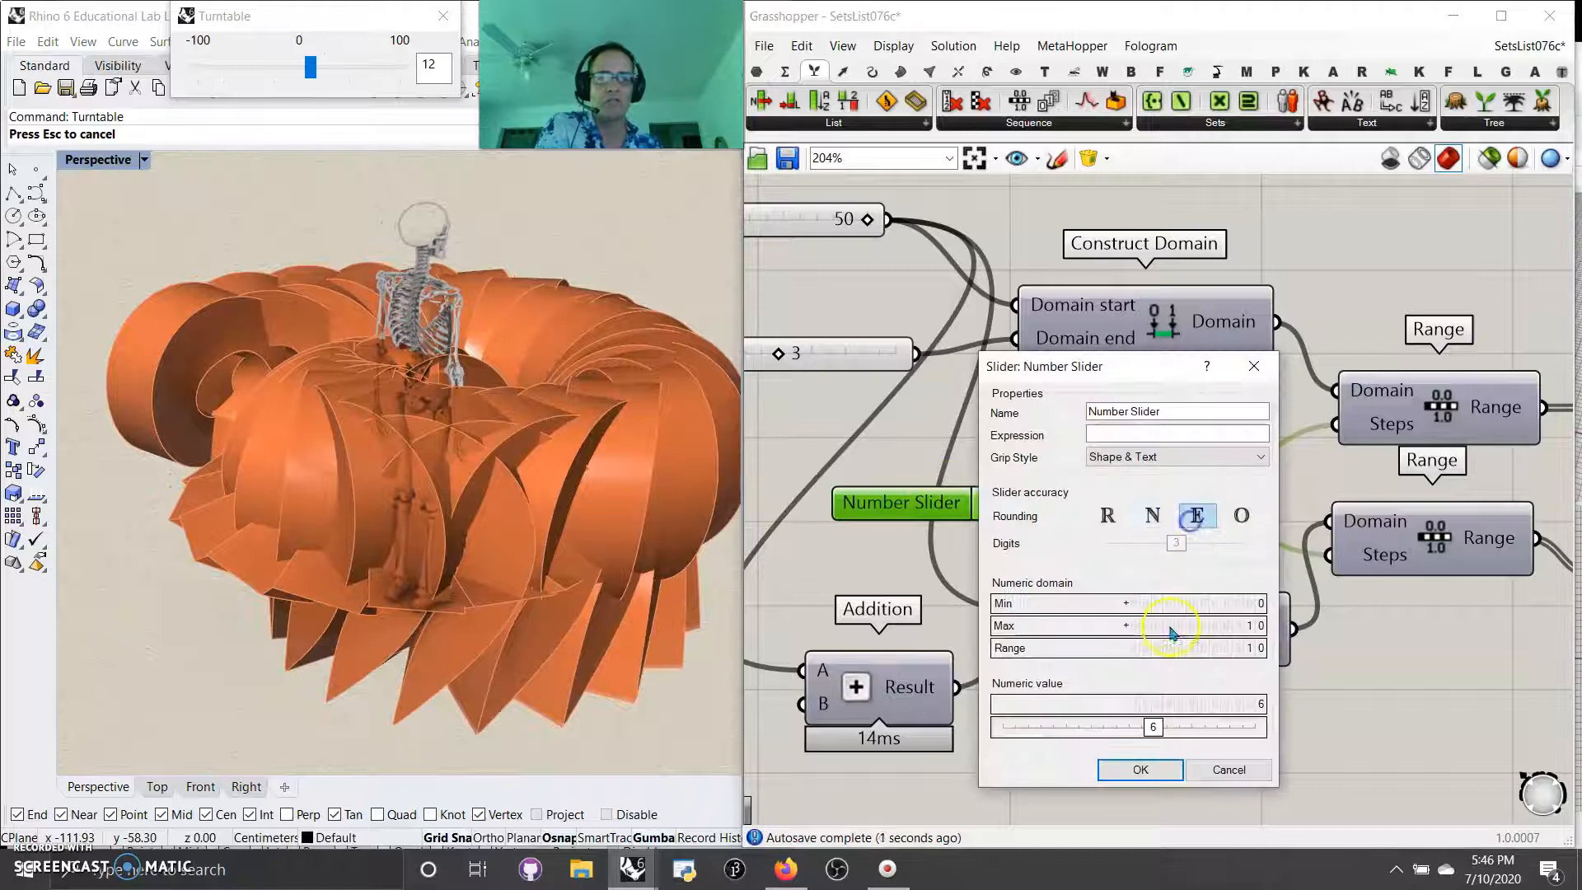
pyautogui.click(1142, 770)
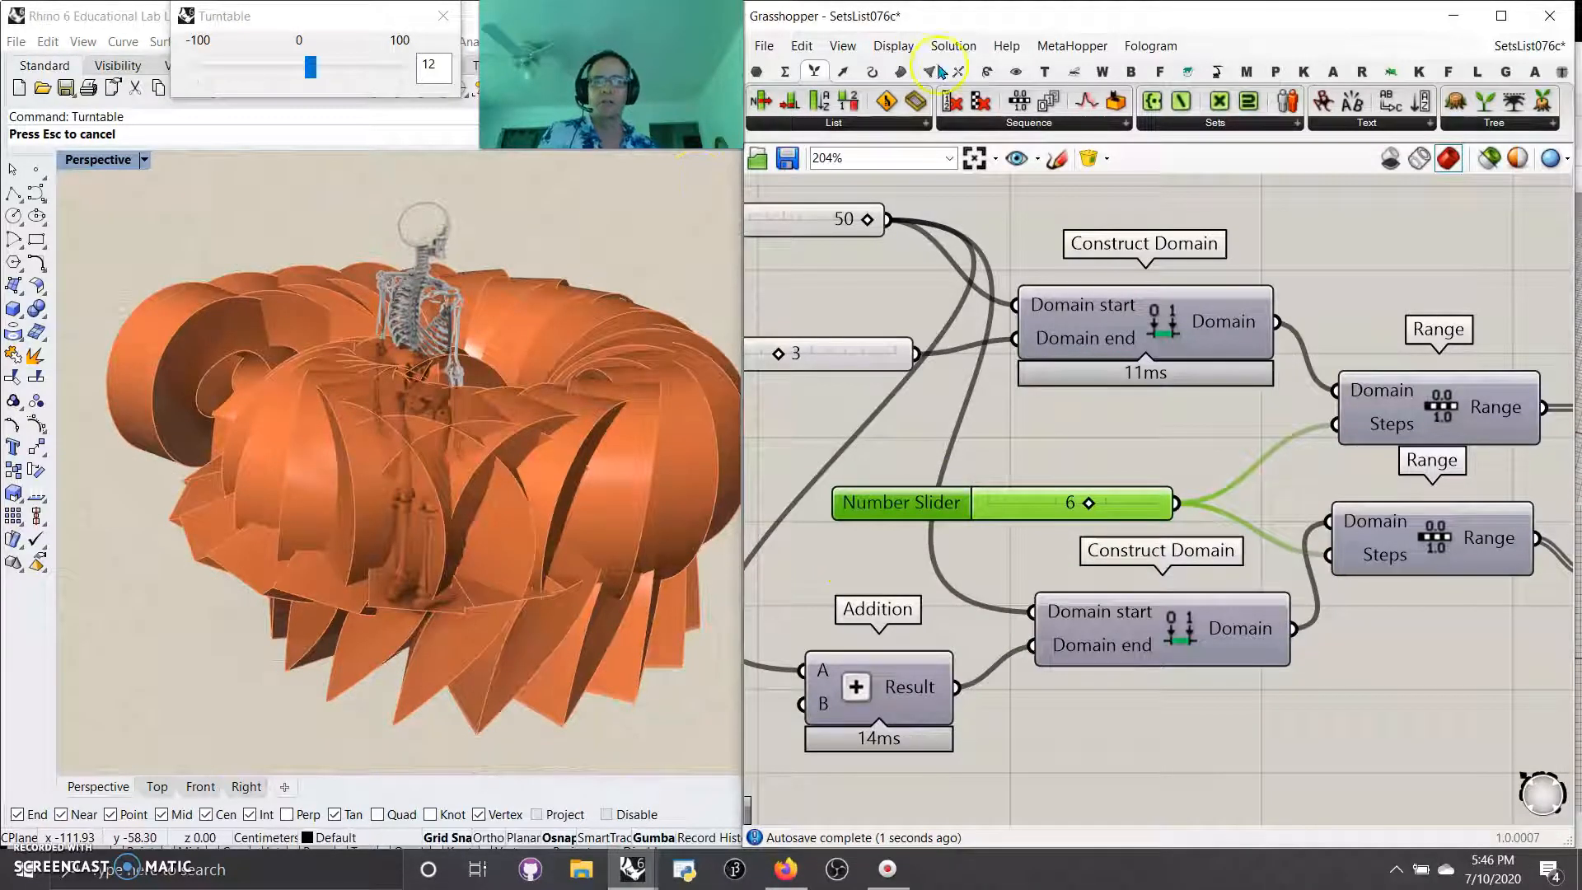
# Step: Save the definition as a new file named SetsList076d in the 1001GrasshopperDefinitions folder
pyautogui.click(764, 45)
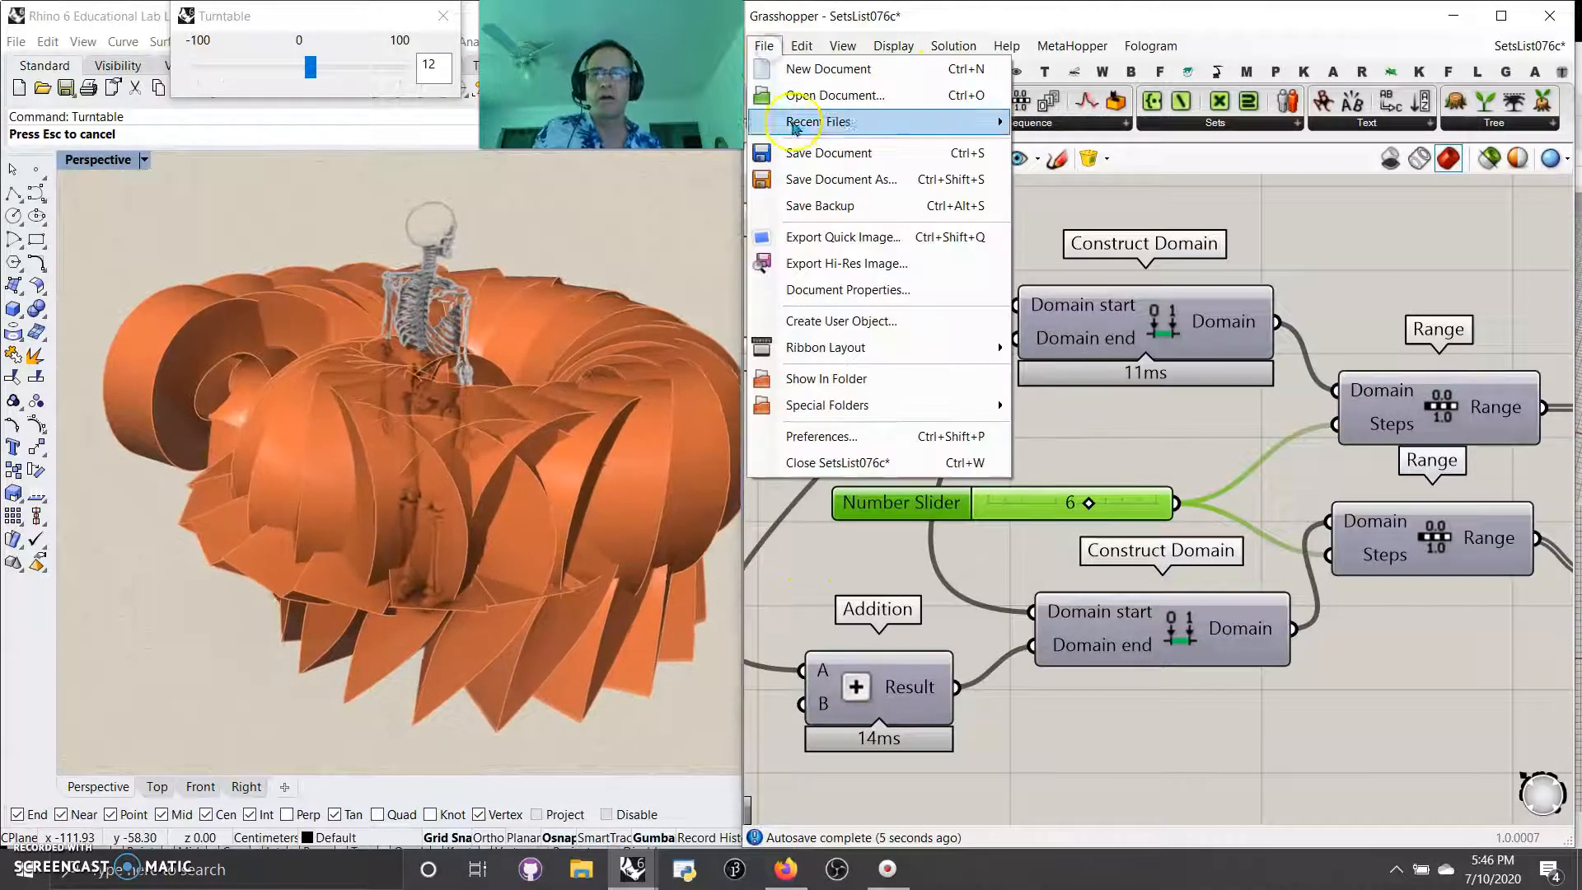
pyautogui.click(820, 180)
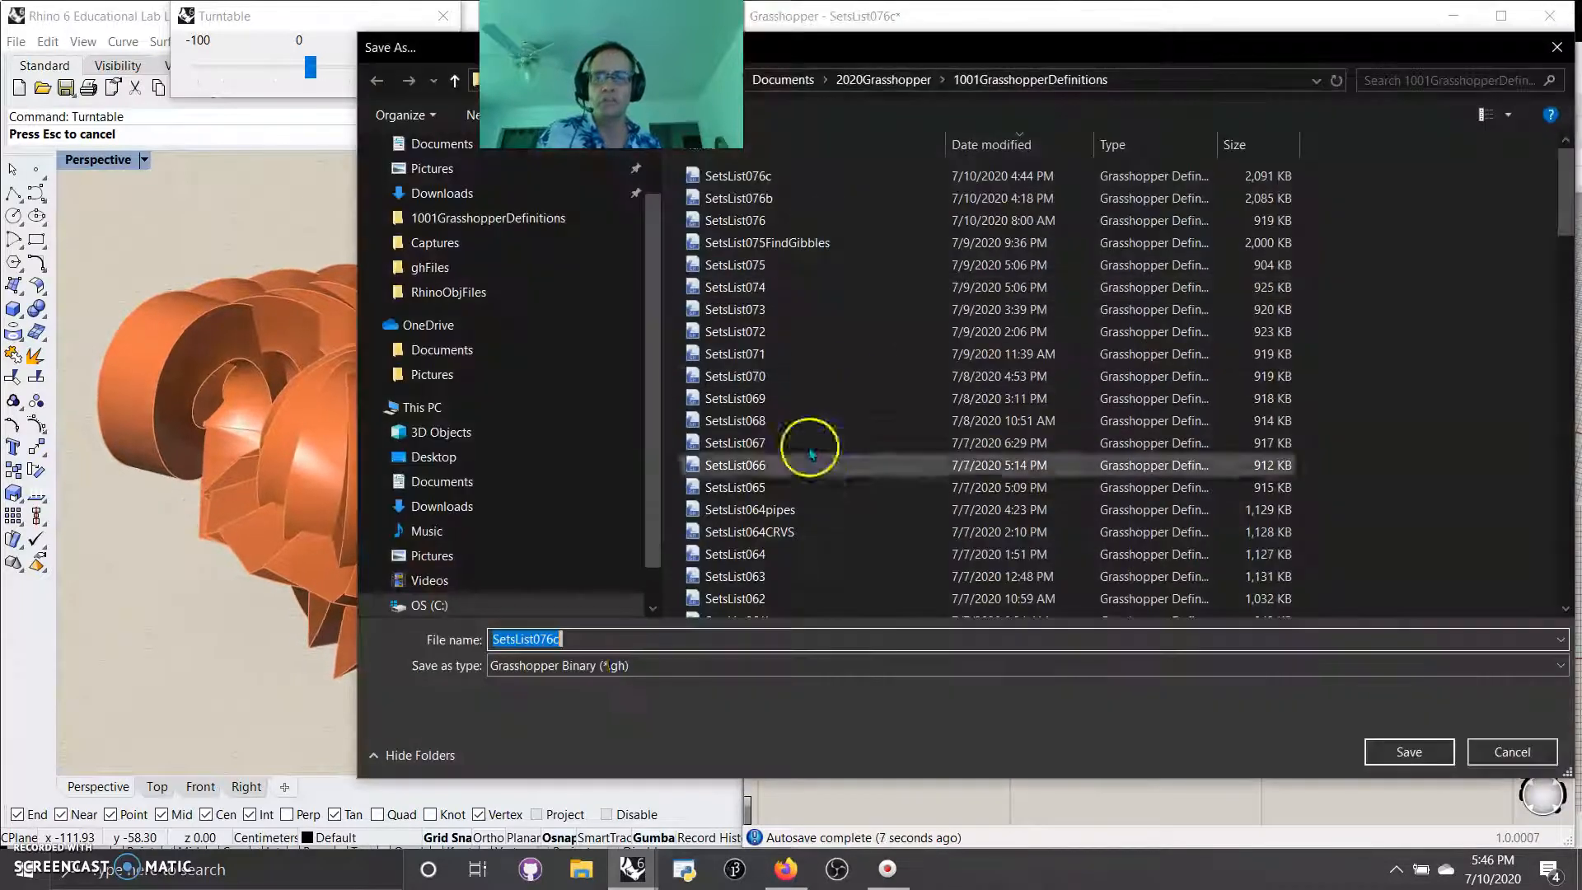
pyautogui.press('BackSpace')
pyautogui.write('d')
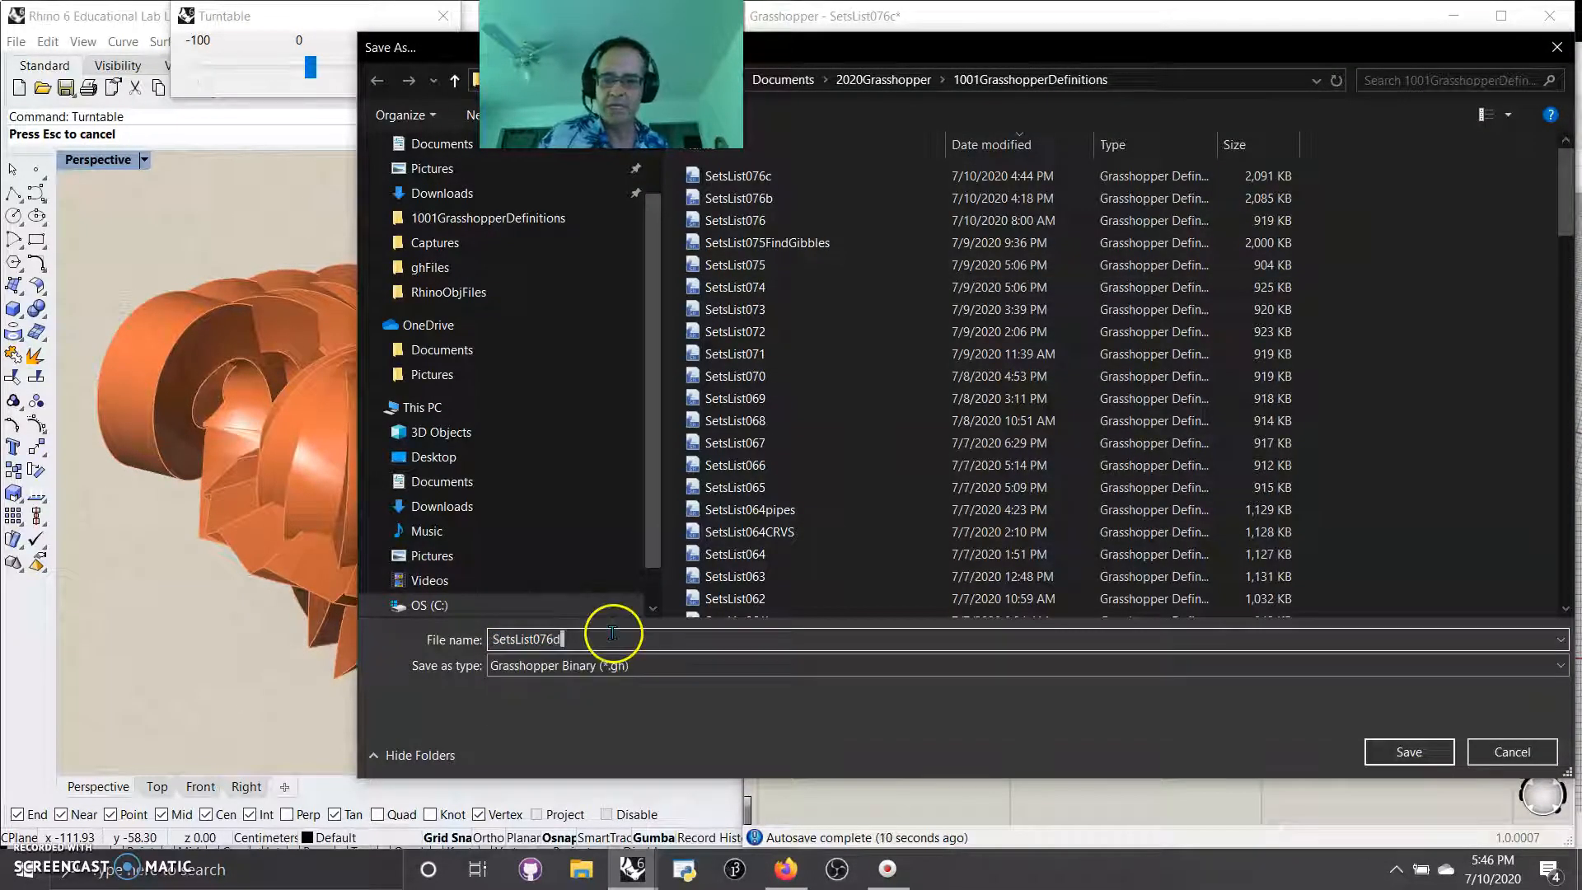
pyautogui.click(1401, 753)
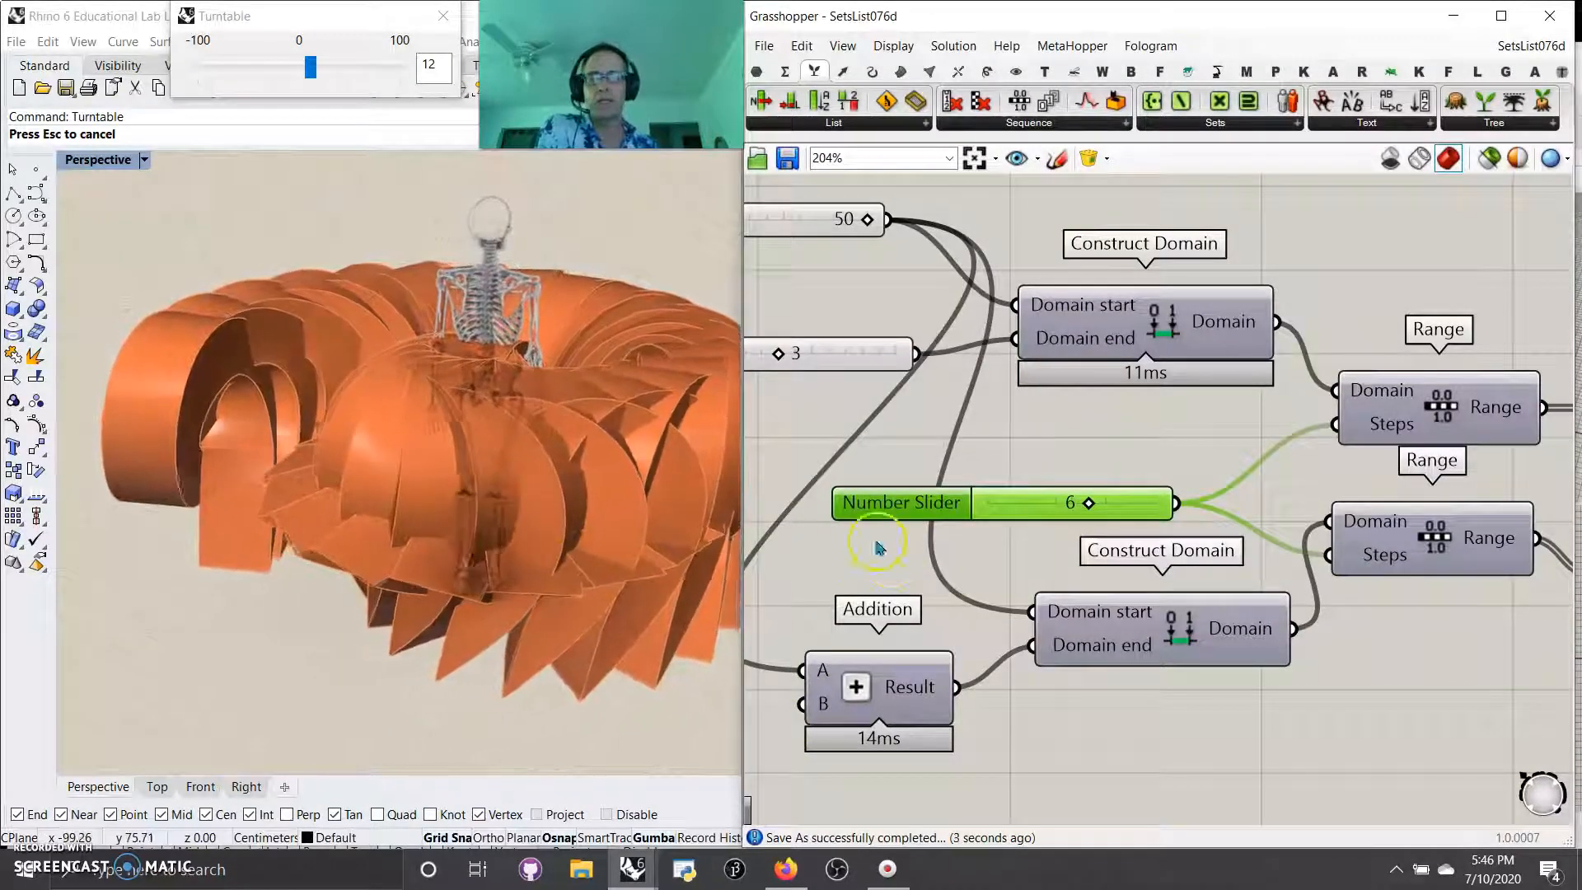
# Step: Select the definition's whole chain of components below the title text and group them
pyautogui.moveTo(838, 579); pyautogui.dragTo(969, 567, button='right')
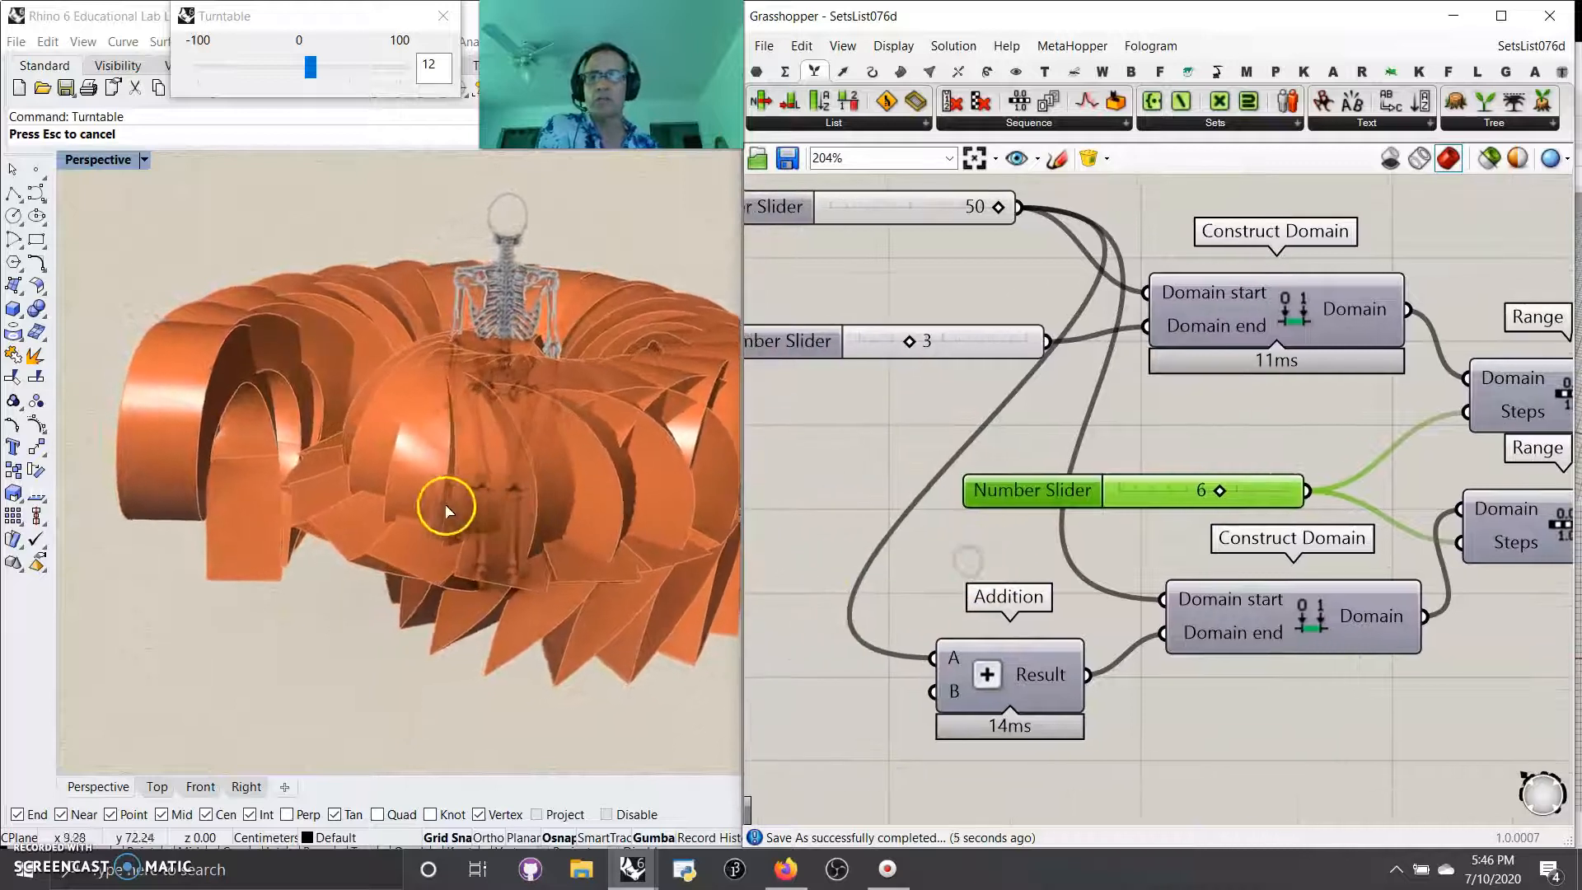
pyautogui.moveTo(446, 506); pyautogui.dragTo(701, 498, button='right')
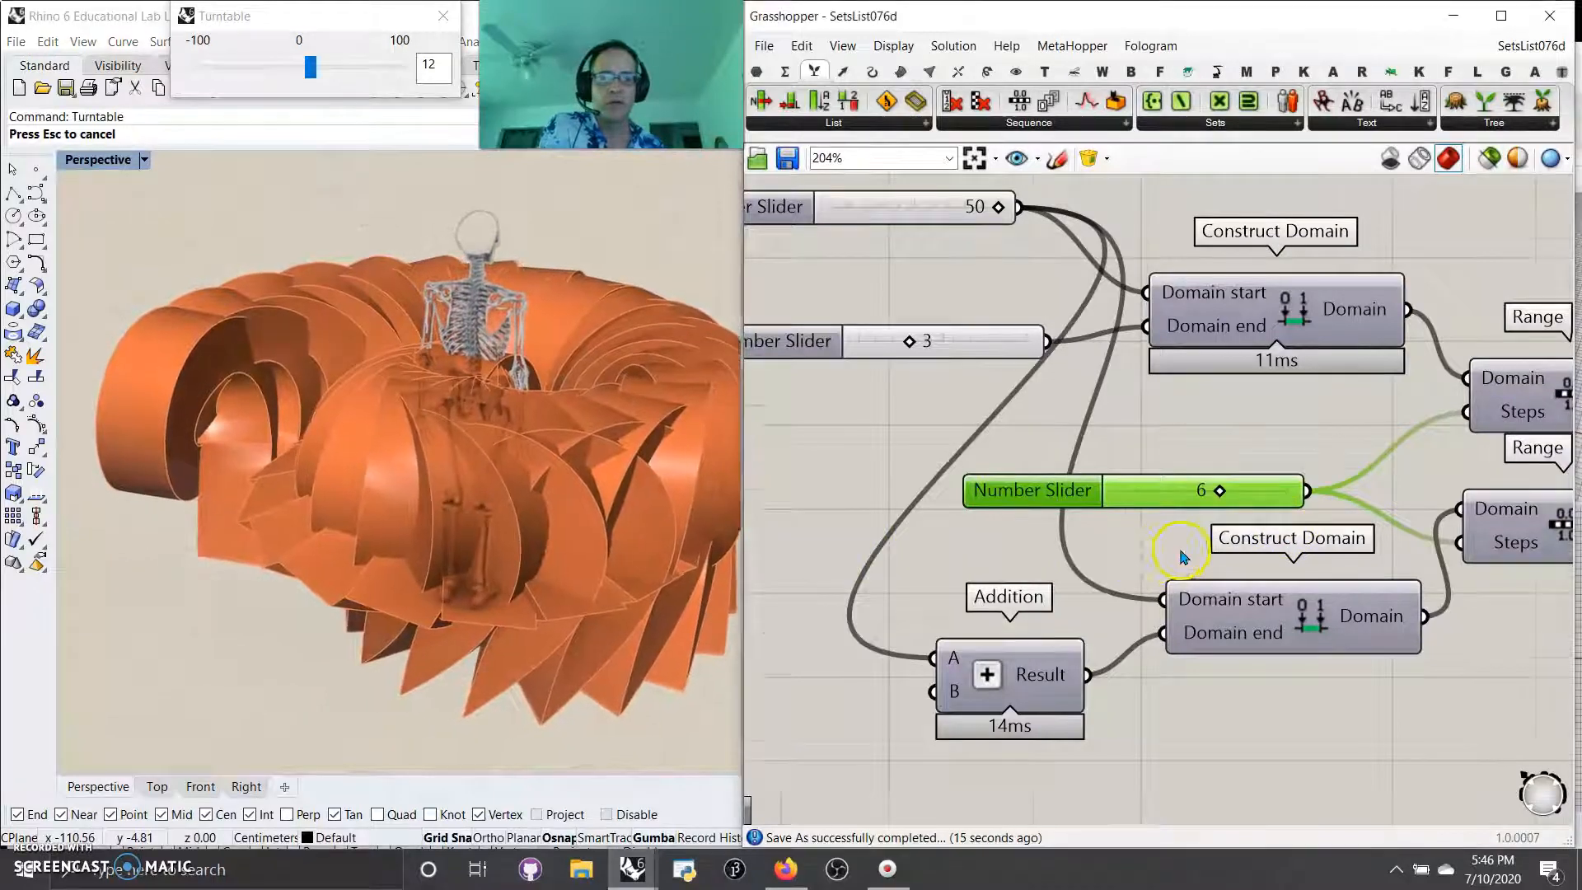
pyautogui.moveTo(1181, 551); pyautogui.dragTo(913, 501, button='right')
pyautogui.scroll(-5, 919, 495)
pyautogui.moveTo(1164, 608); pyautogui.dragTo(897, 600, button='right')
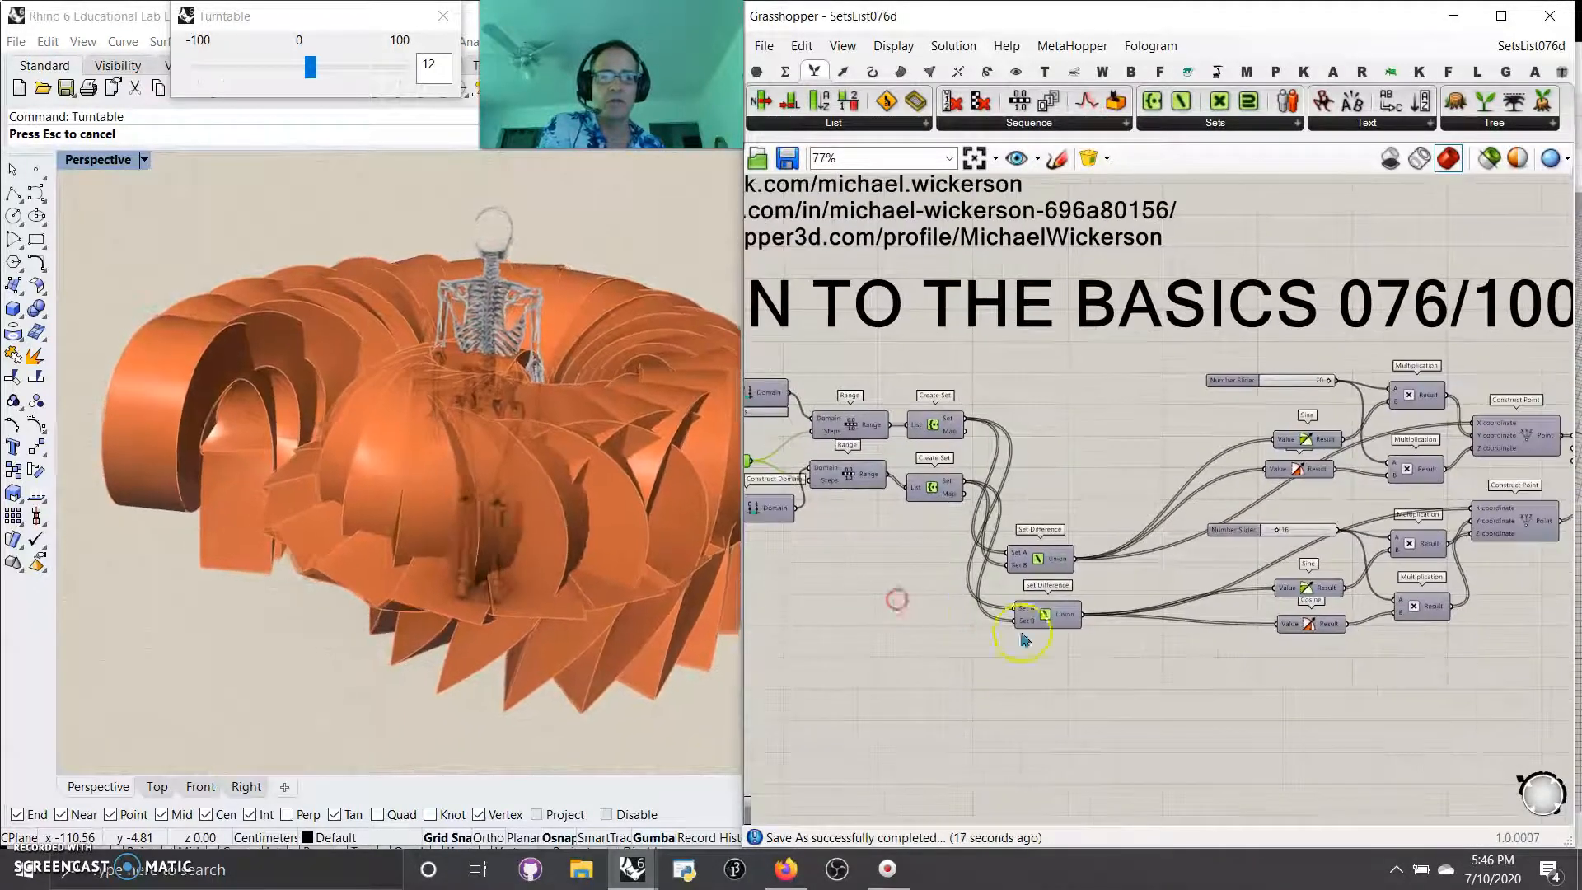
pyautogui.scroll(-3, 1168, 687)
pyautogui.moveTo(1238, 732); pyautogui.dragTo(972, 629, button='right')
pyautogui.moveTo(1425, 738); pyautogui.dragTo(1040, 698, button='right')
pyautogui.moveTo(1342, 672); pyautogui.dragTo(1275, 667, button='right')
pyautogui.scroll(-7, 1078, 605)
pyautogui.moveTo(1426, 652); pyautogui.dragTo(976, 557)
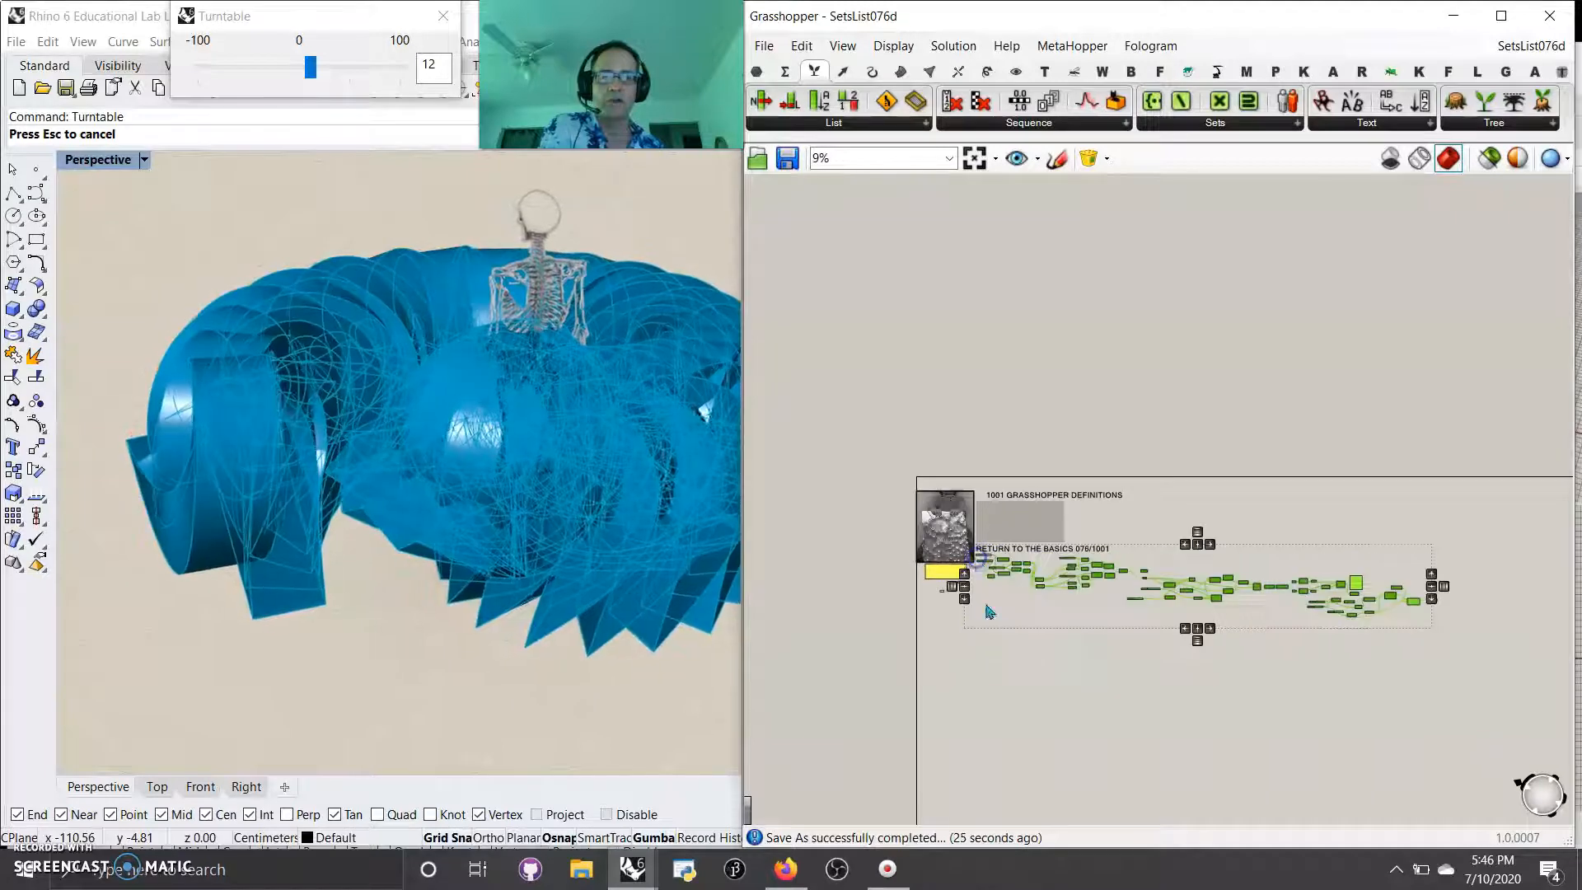
pyautogui.rightClick(1134, 703)
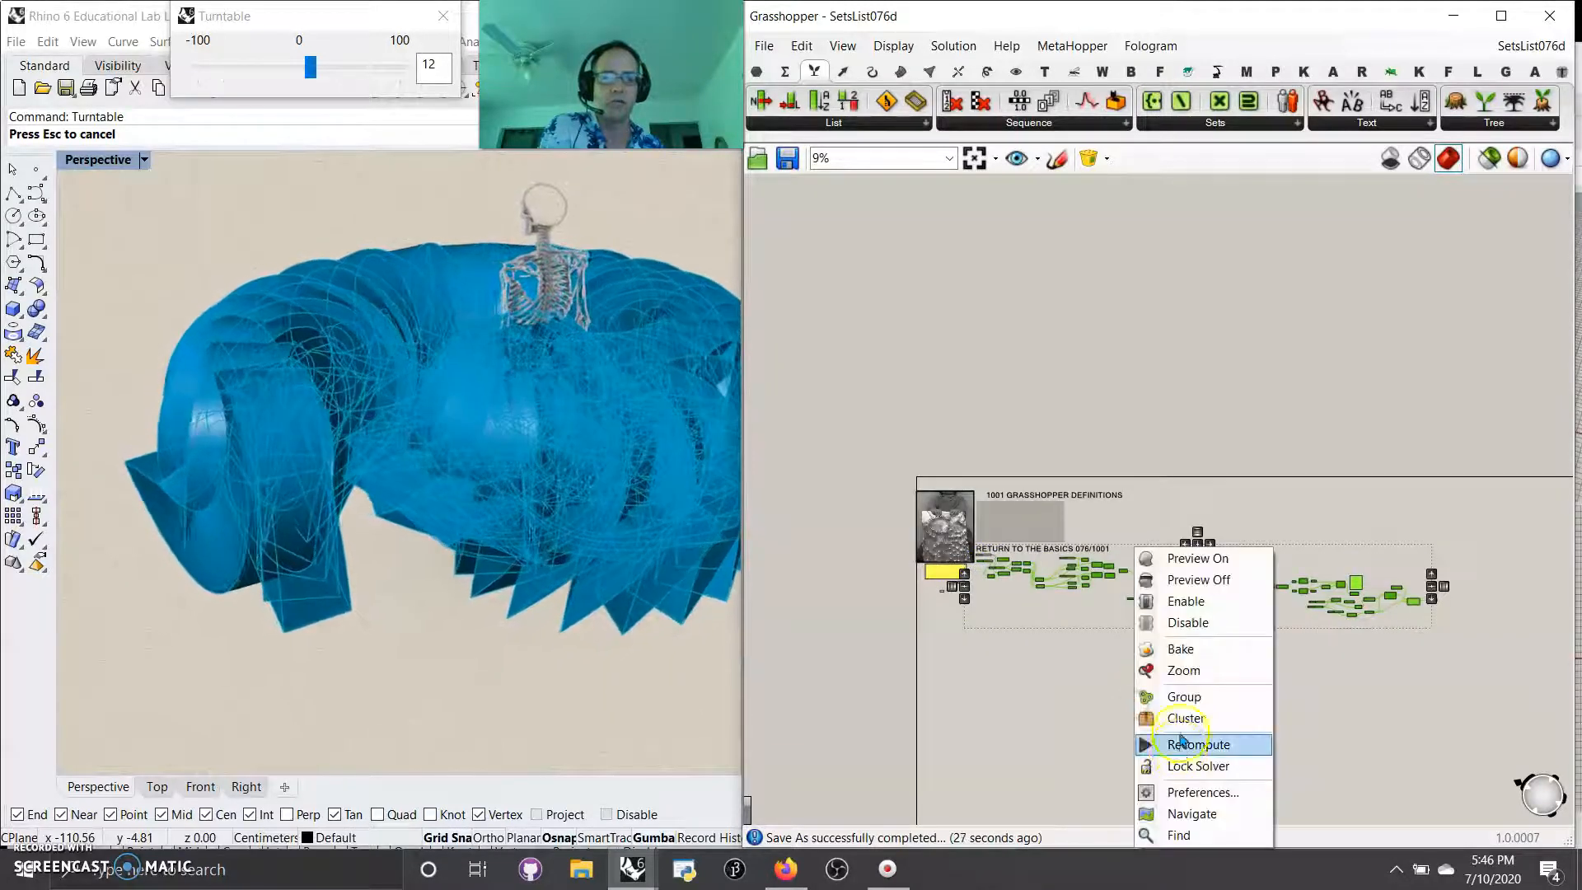
pyautogui.click(1180, 697)
pyautogui.click(1105, 165)
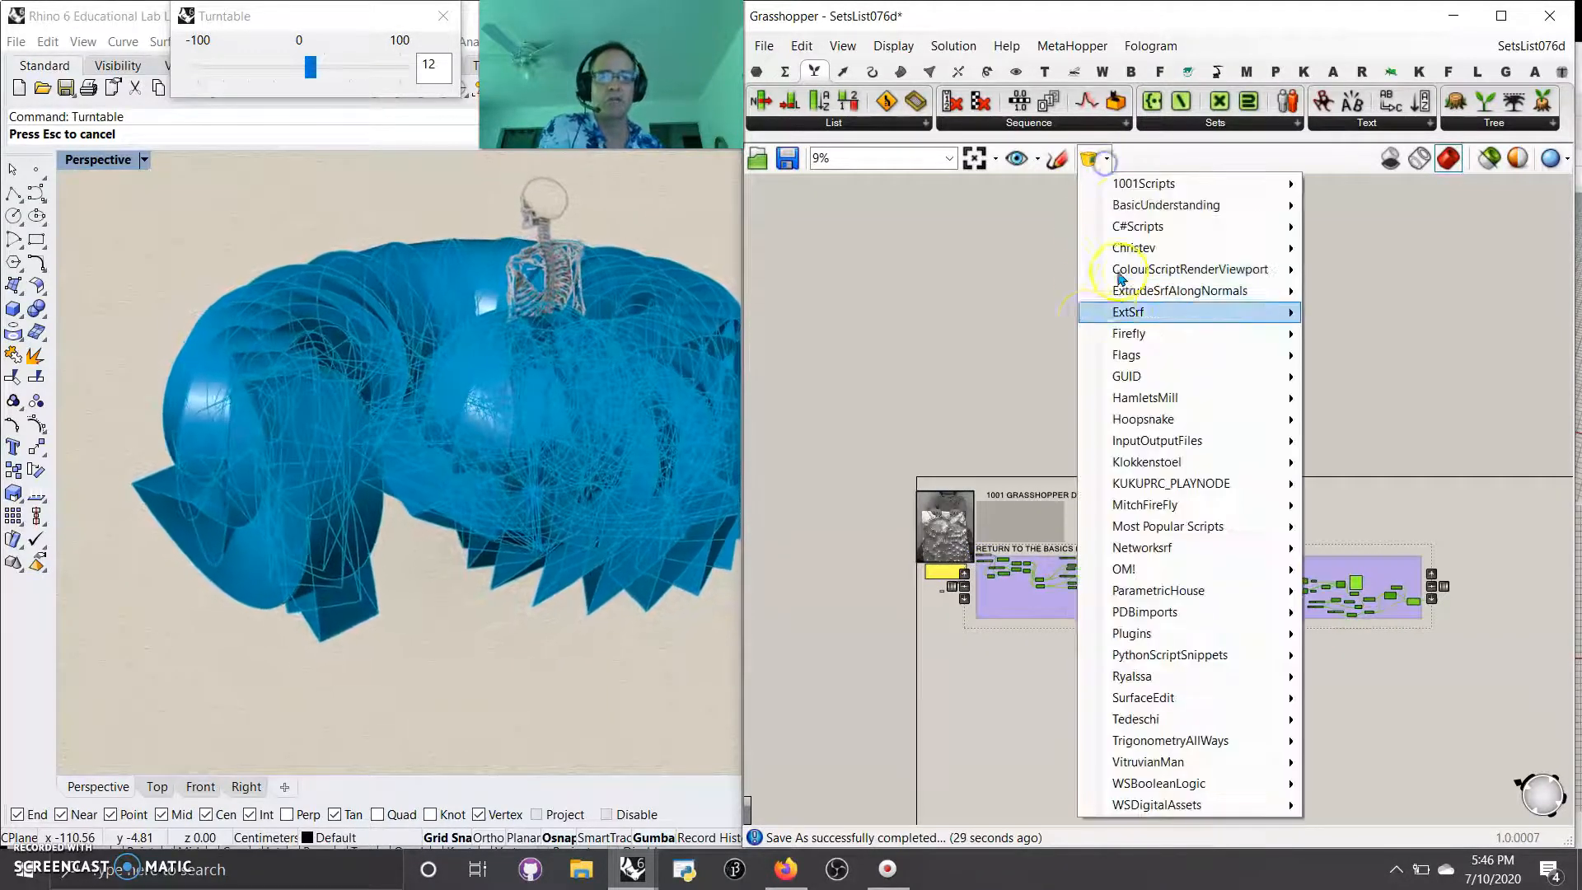
pyautogui.click(981, 710)
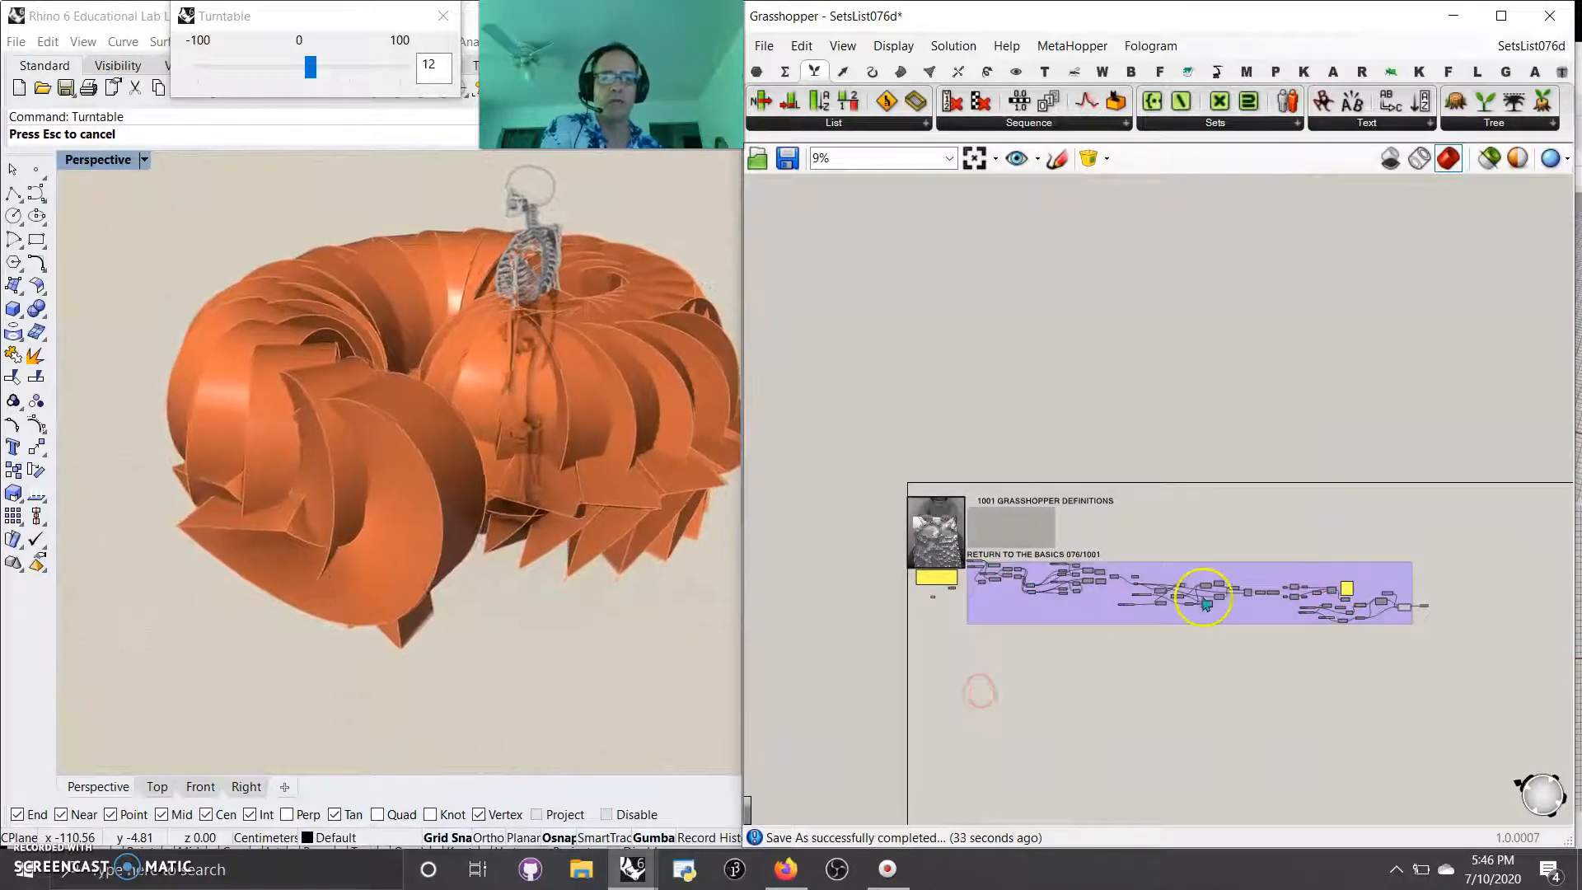
pyautogui.scroll(10, 1086, 585)
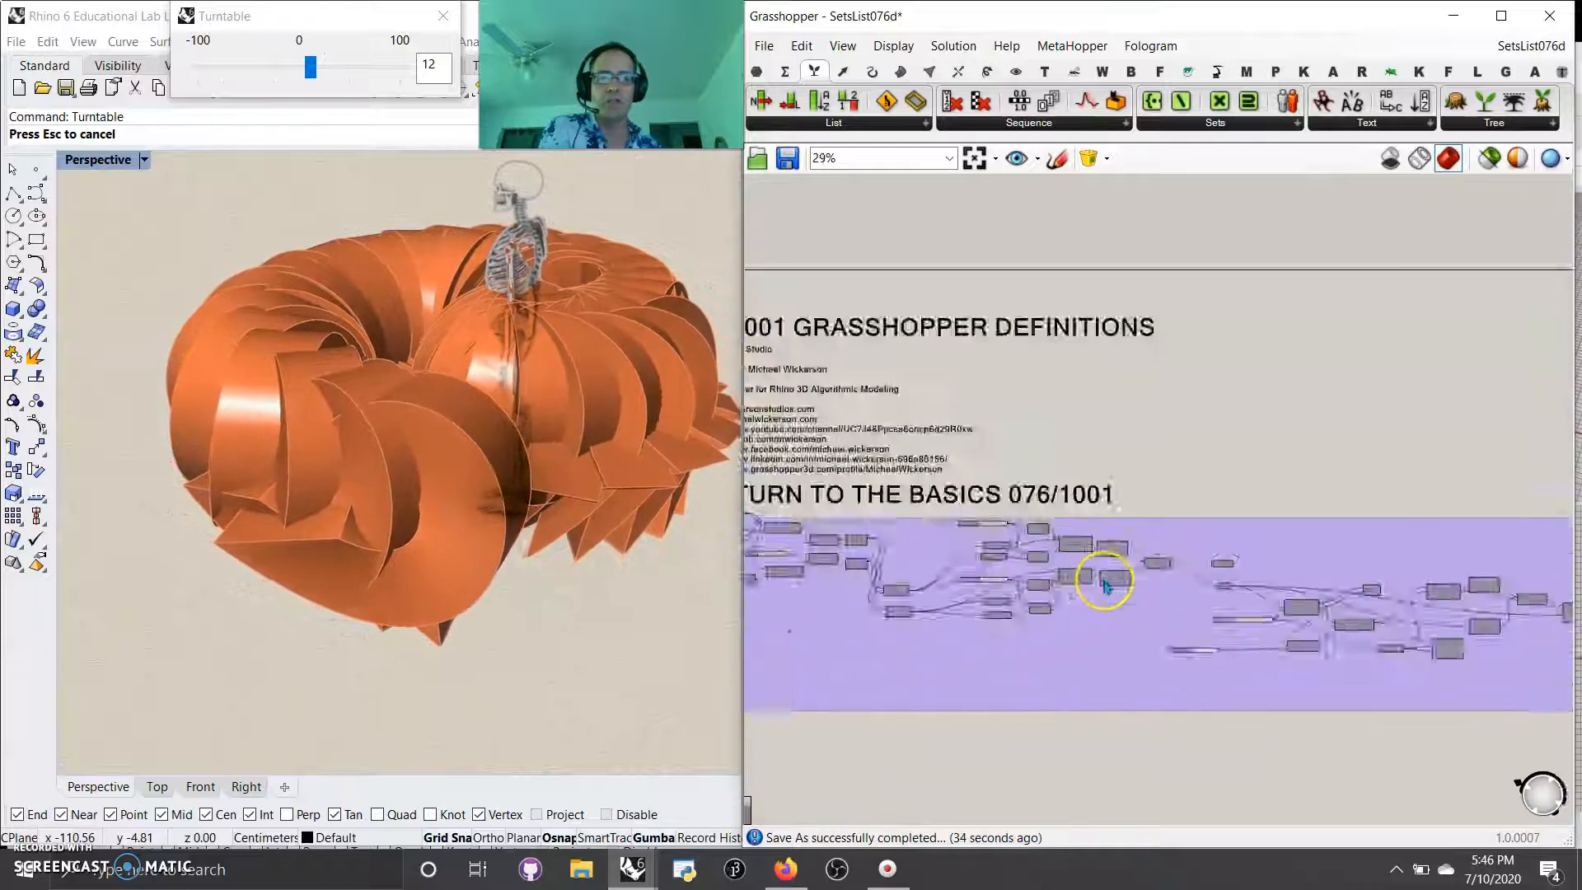
pyautogui.scroll(-5, 1222, 655)
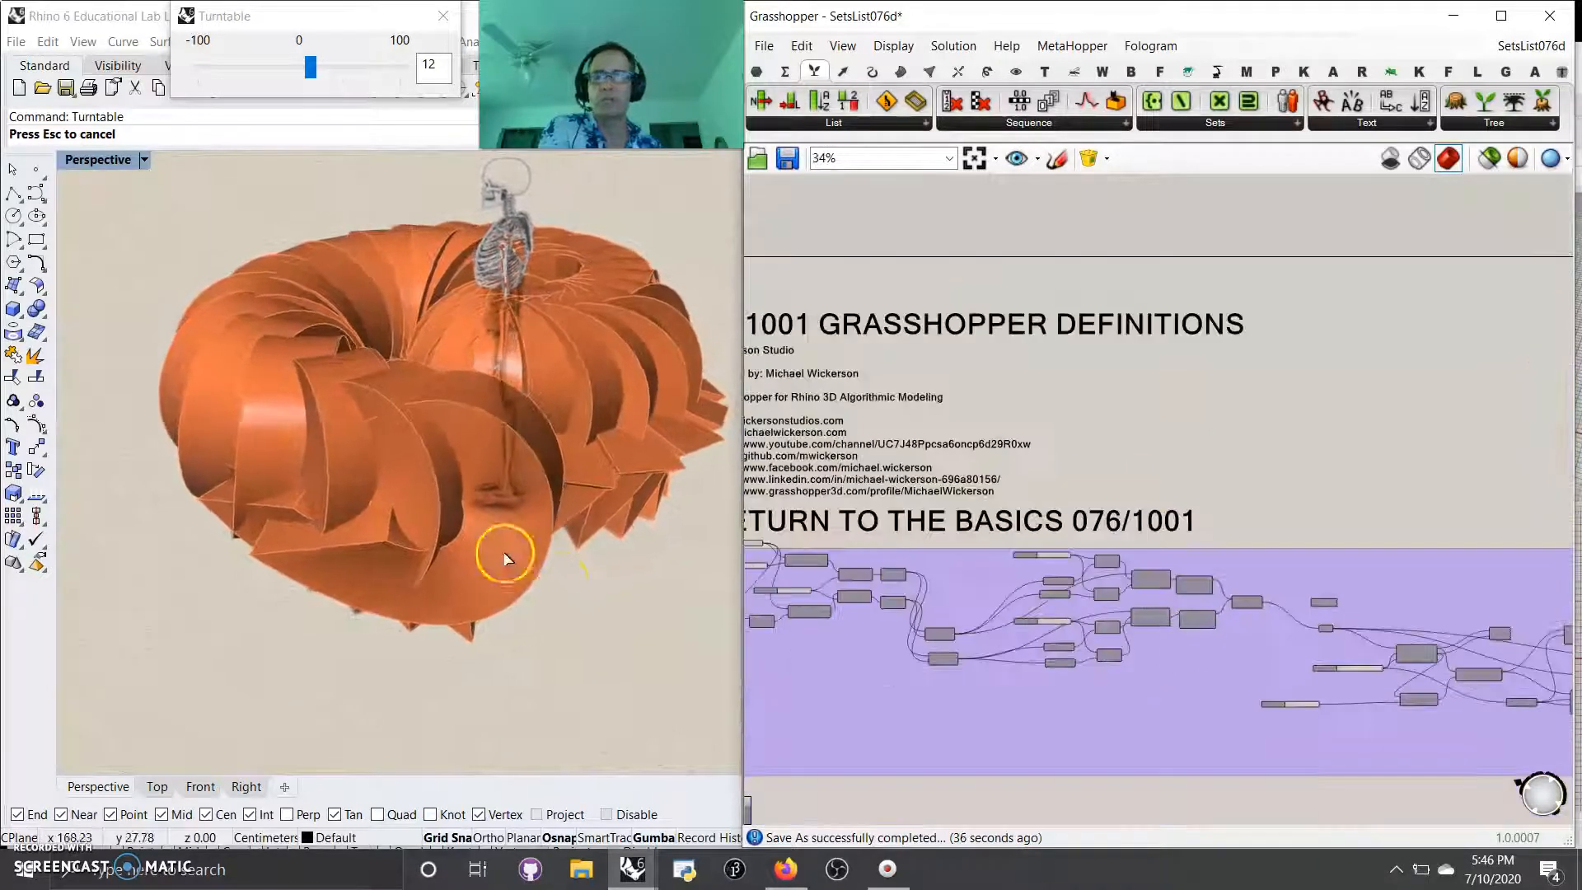
# Step: Set the Number Slider feeding the upper Construct Domain's Domain end to 8
pyautogui.scroll(5, 816, 610)
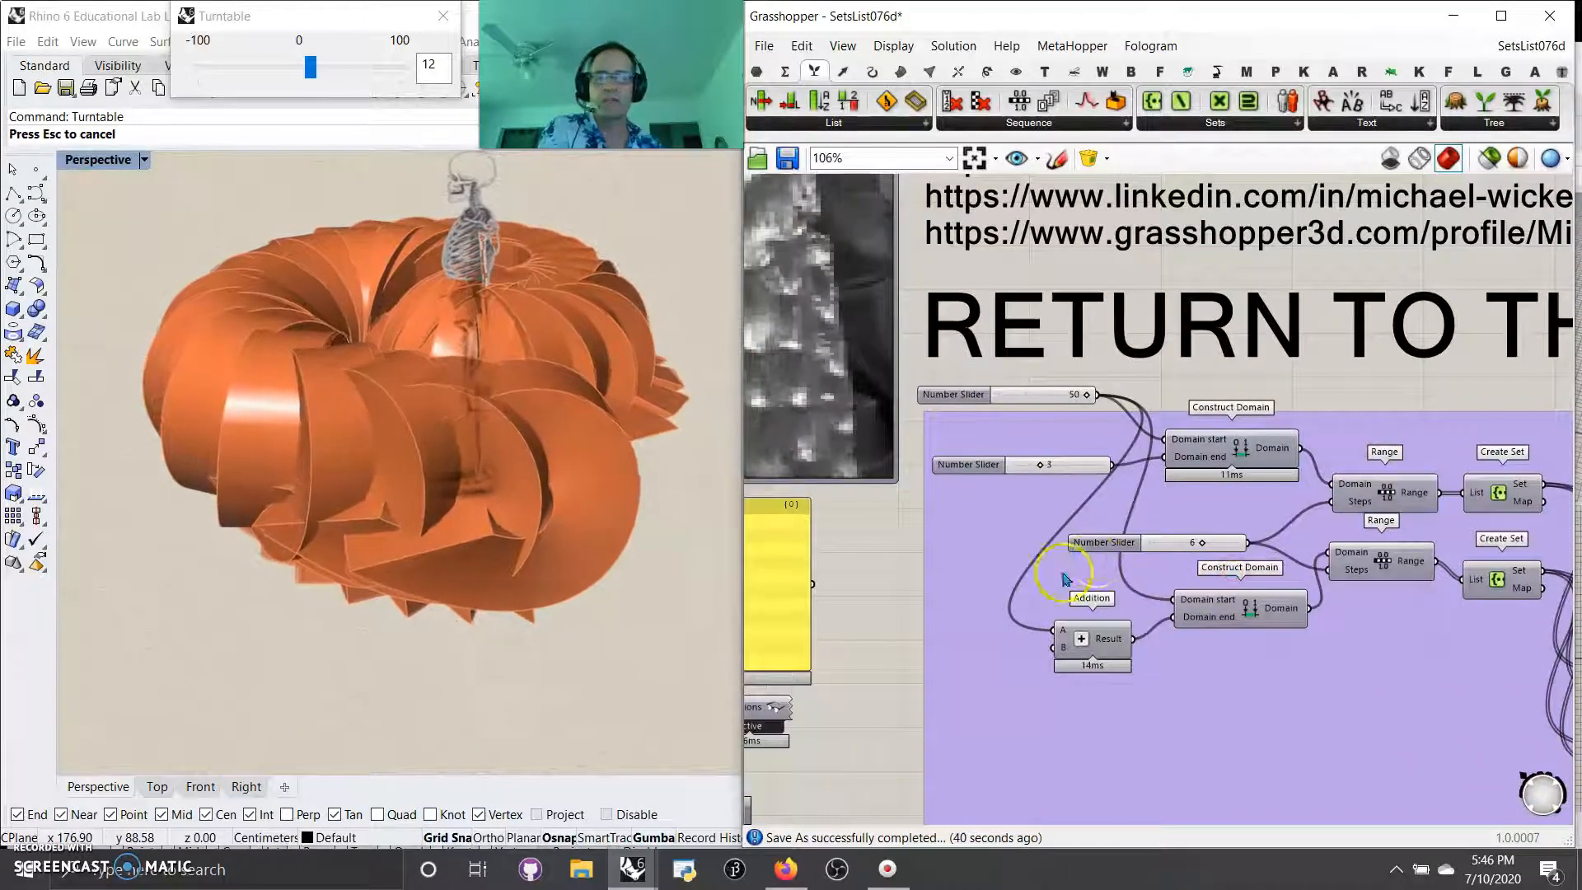
pyautogui.scroll(2, 1219, 569)
pyautogui.scroll(3, 1032, 462)
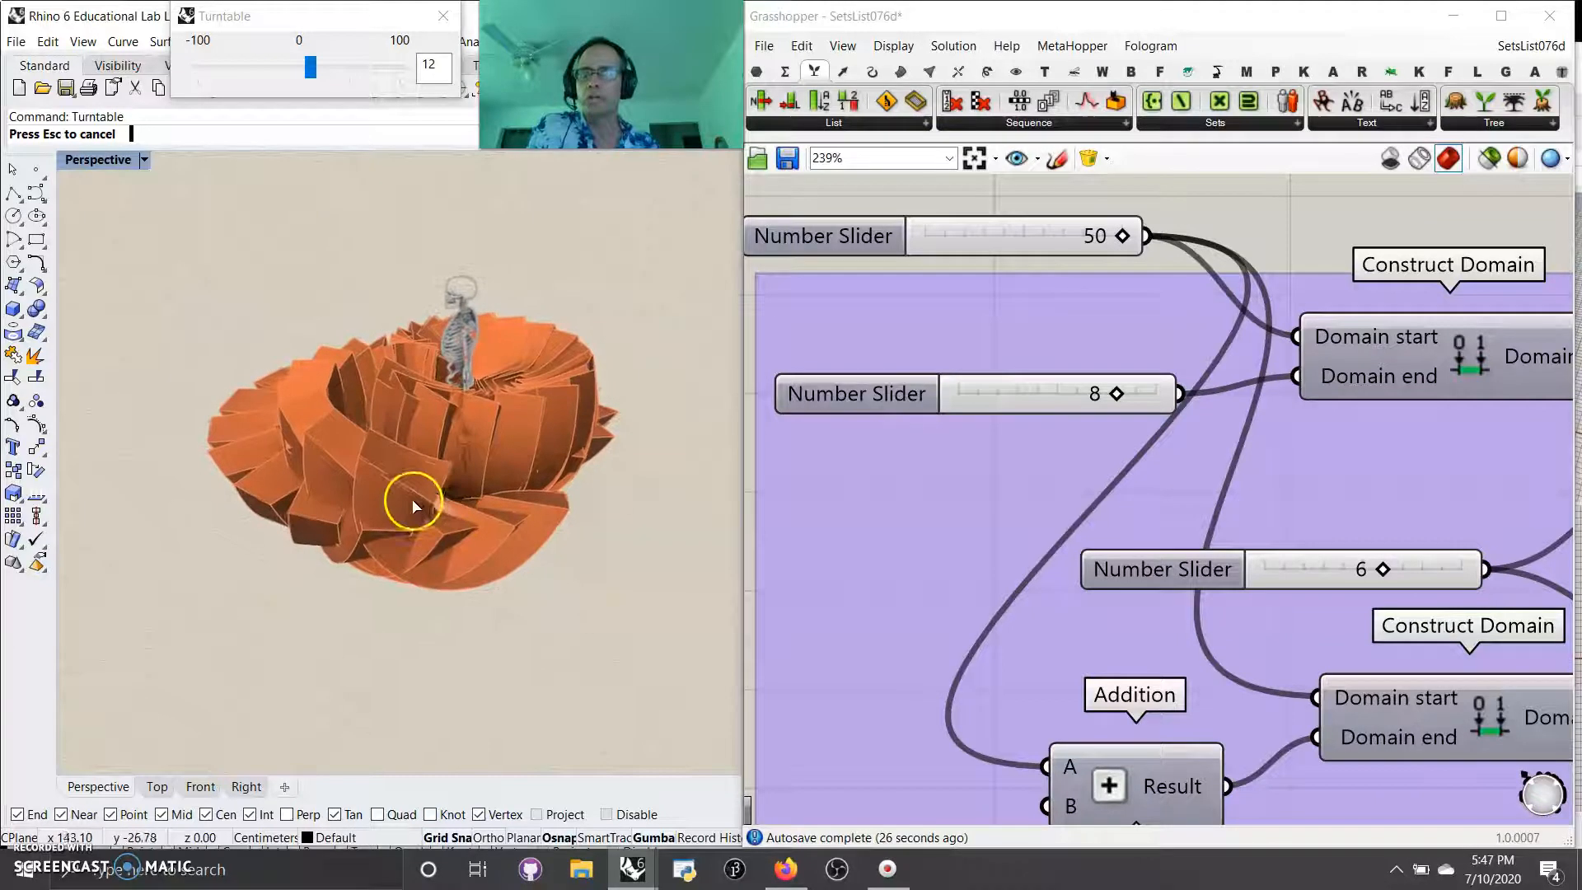
# Step: Examine the orange paneled geometry around the skeleton figure in the rotating Perspective view, up close, from afar and from different angles
pyautogui.scroll(4, 437, 467)
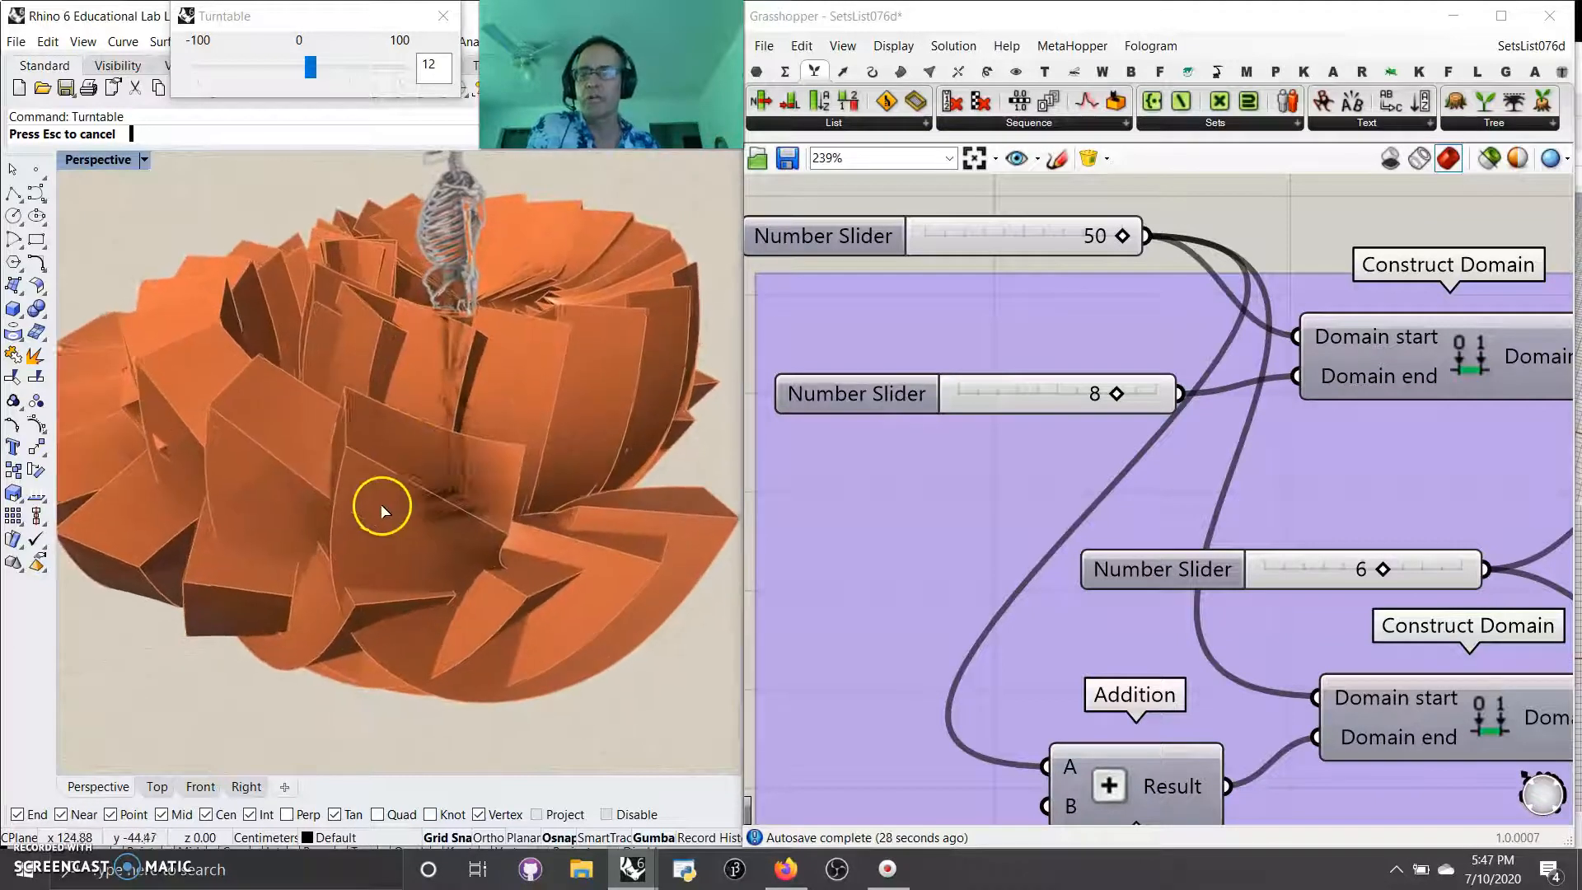
pyautogui.moveTo(398, 535); pyautogui.dragTo(427, 506, button='right')
pyautogui.scroll(-5, 420, 507)
pyautogui.moveTo(328, 551); pyautogui.dragTo(268, 570, button='right')
pyautogui.scroll(4, 322, 446)
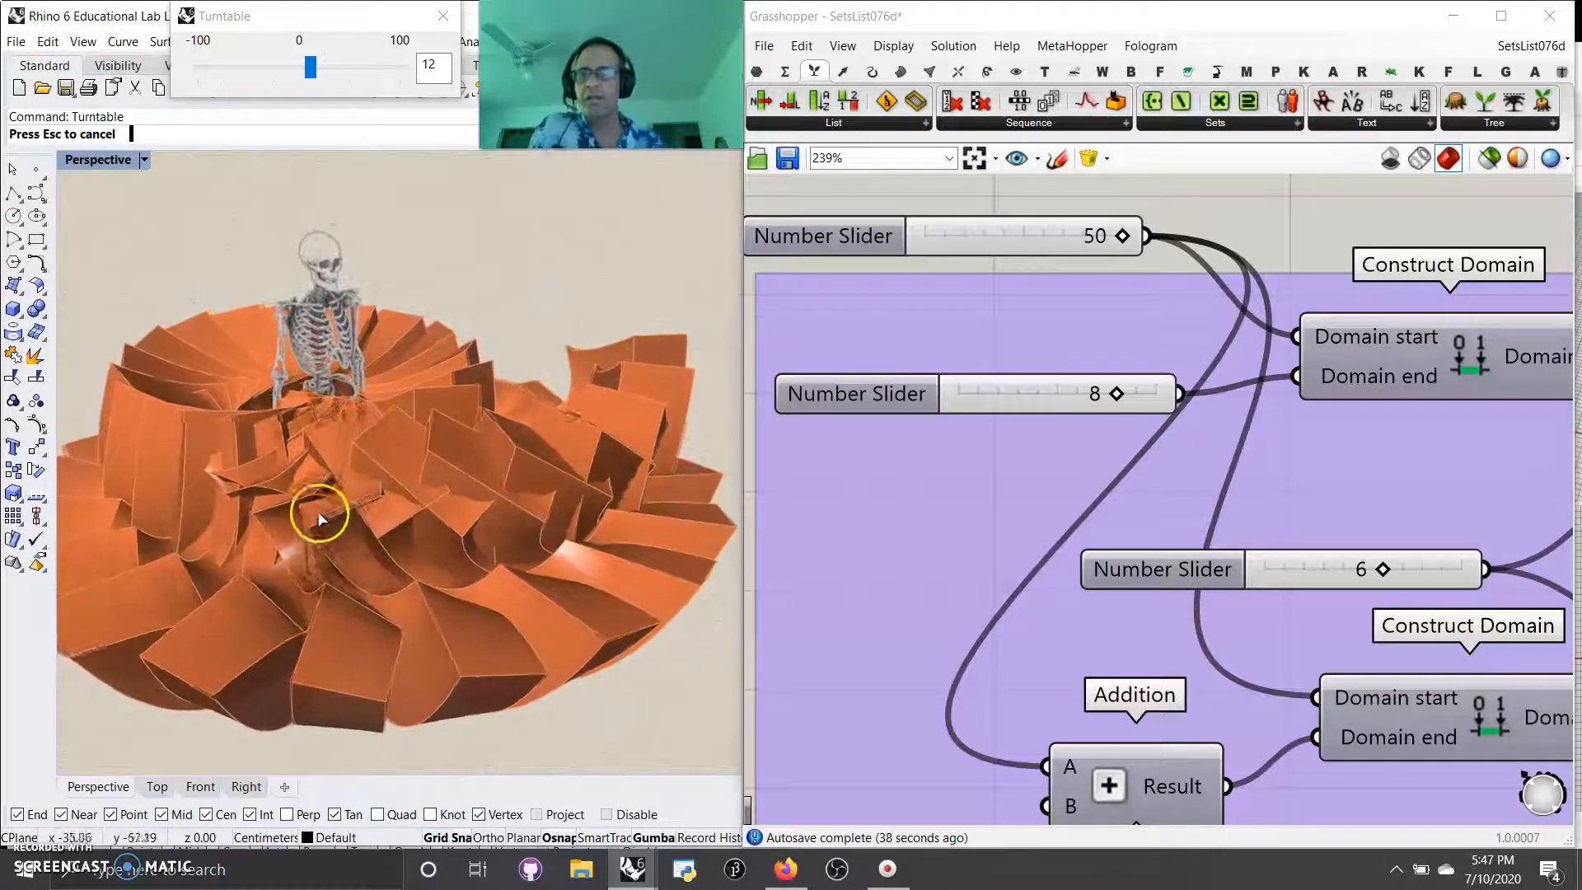
pyautogui.keyDown('shift'); pyautogui.moveTo(322, 532); pyautogui.dragTo(367, 510, button='right'); pyautogui.keyUp('shift')
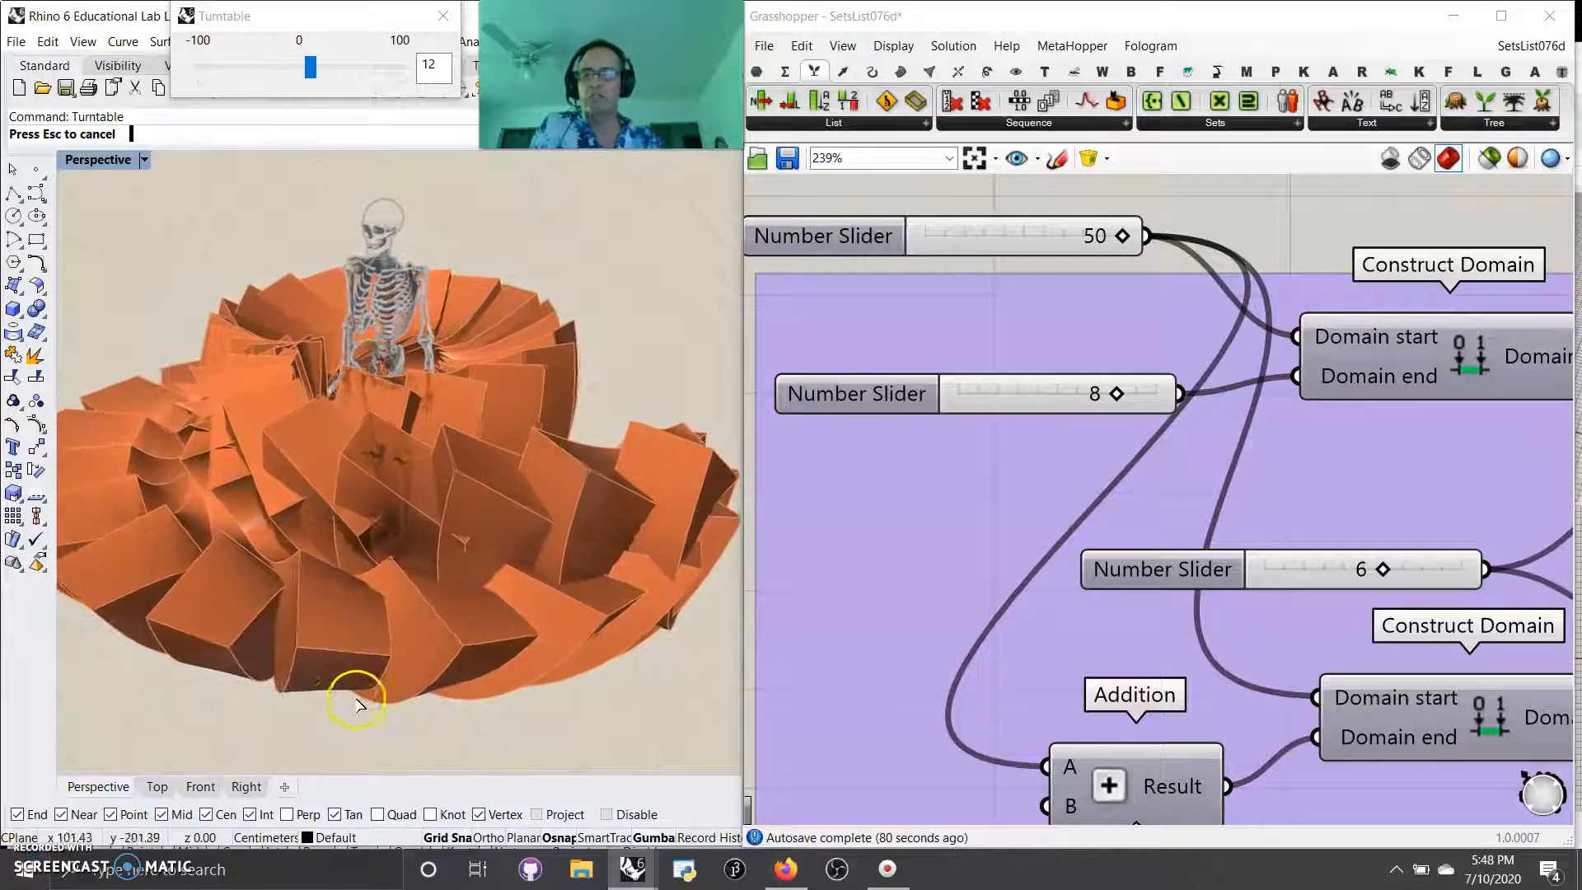
pyautogui.scroll(-5, 379, 647)
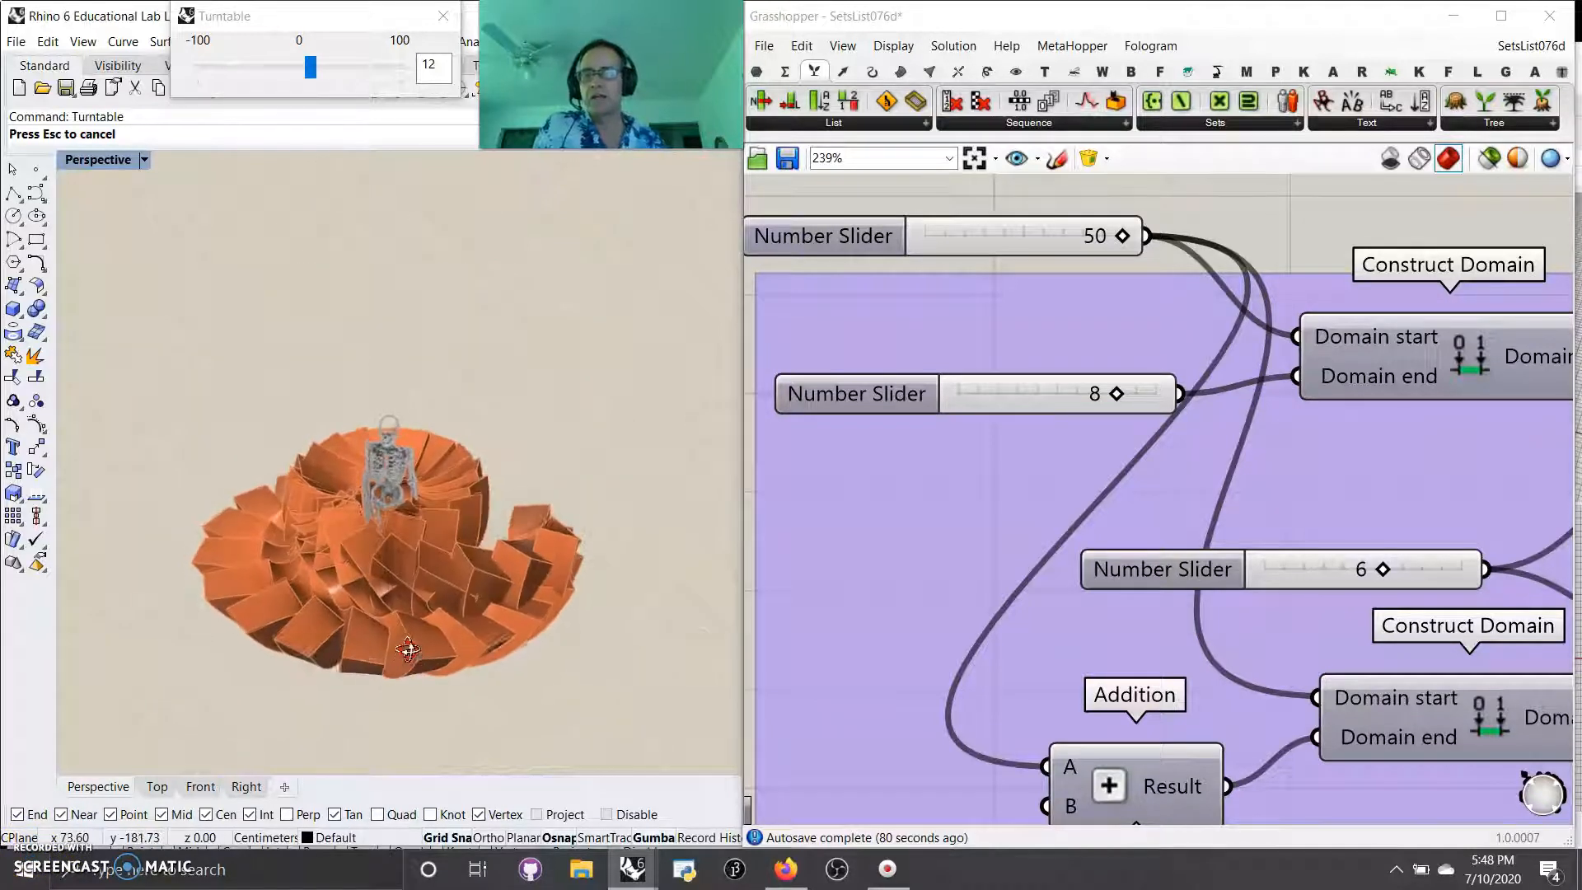
pyautogui.scroll(3, 400, 626)
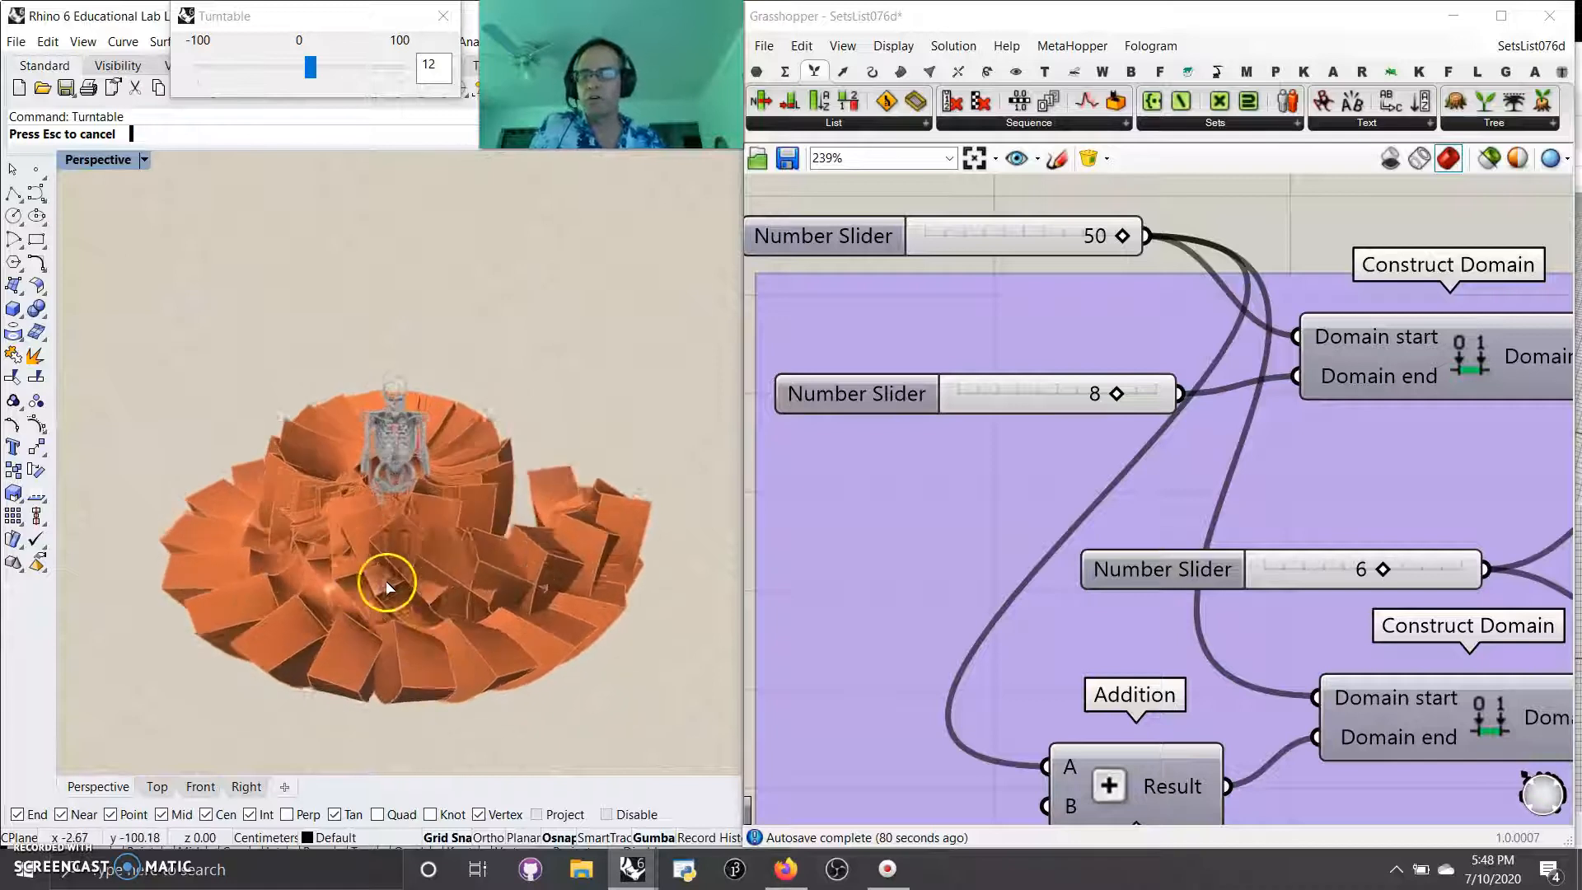
pyautogui.scroll(5, 384, 574)
pyautogui.scroll(-4, 399, 606)
pyautogui.moveTo(395, 660); pyautogui.dragTo(388, 636, button='right')
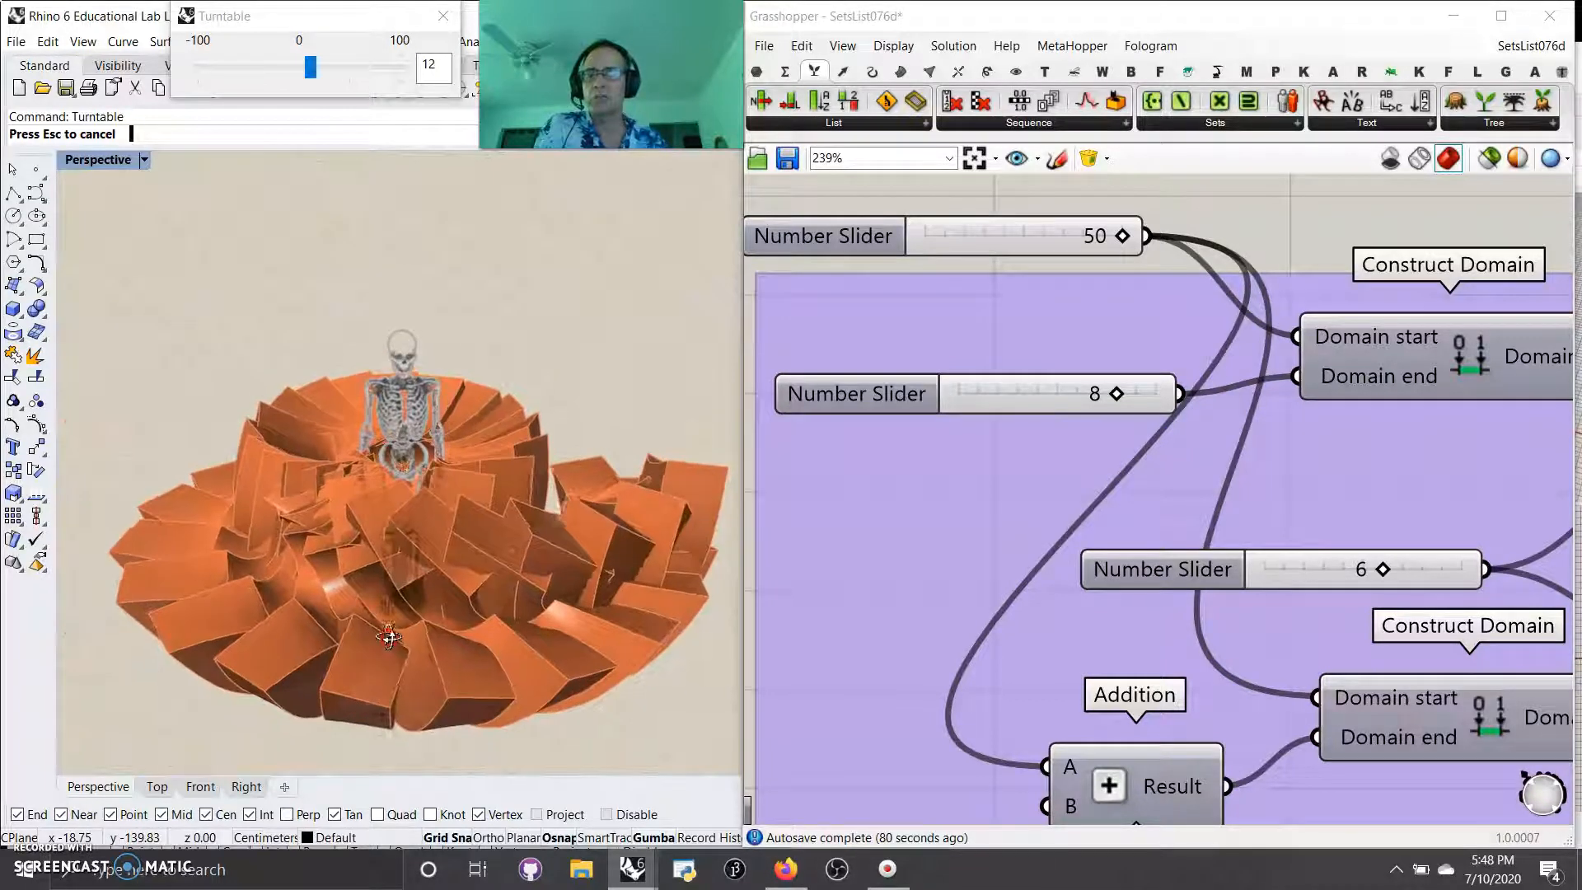